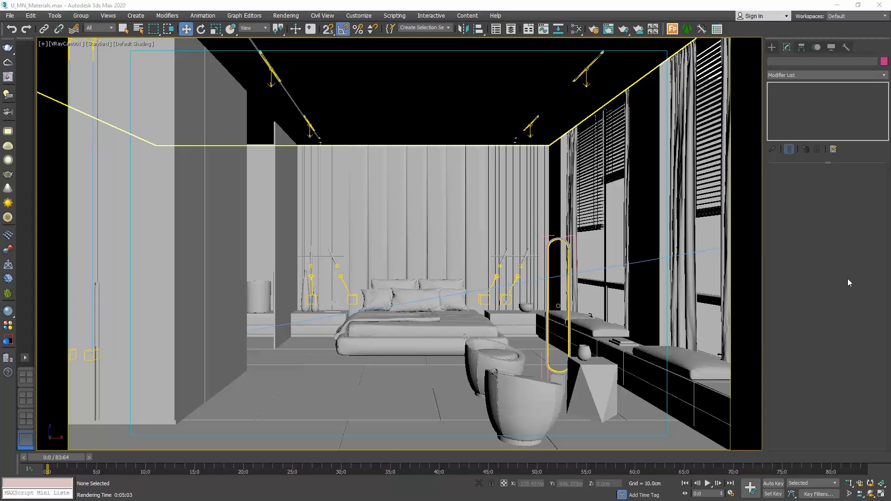
Review the V-Ray image sampler and GI settings in Render Setup, and close it without changes.
{"action": "key", "text": "F10"}
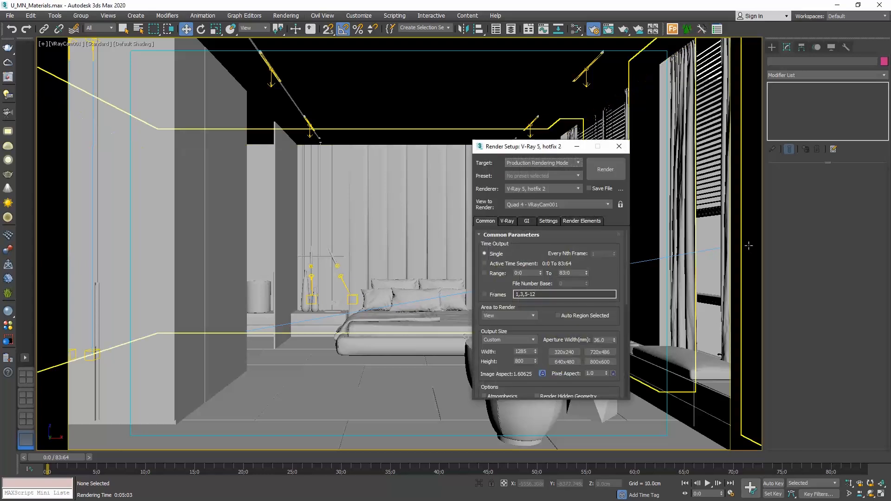
{"action": "left_click", "coordinate": [507, 221]}
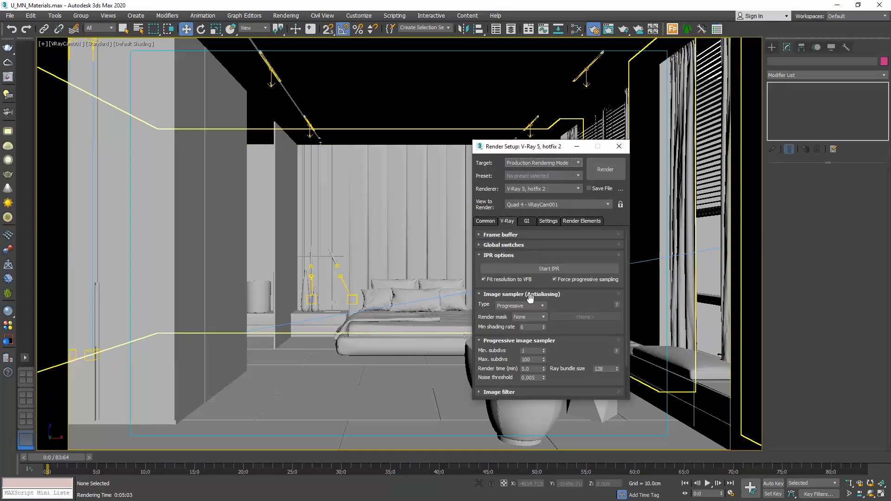
{"action": "mouse_move", "coordinate": [536, 302]}
{"action": "left_click", "coordinate": [527, 221]}
{"action": "left_click", "coordinate": [619, 146]}
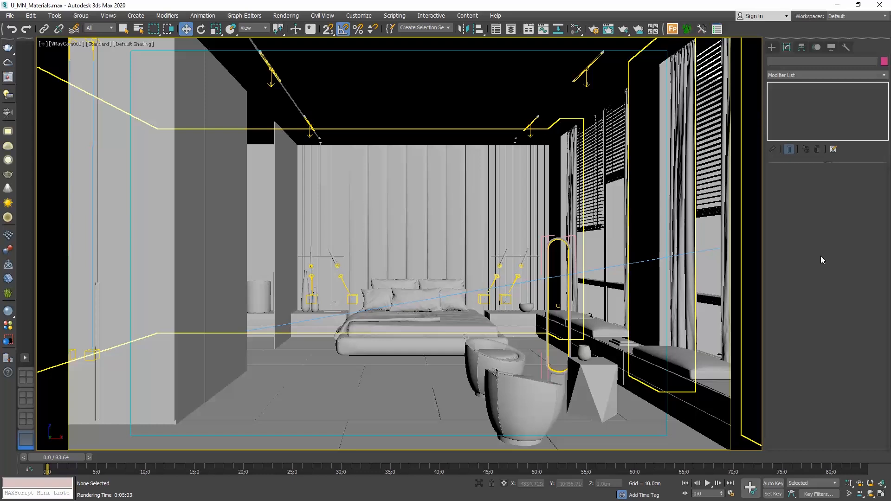
Render the camera view and add an Exposure layer with highlight burn 0.250 and exposure about -1.1, then close the frame buffer.
{"action": "left_click", "coordinate": [623, 29]}
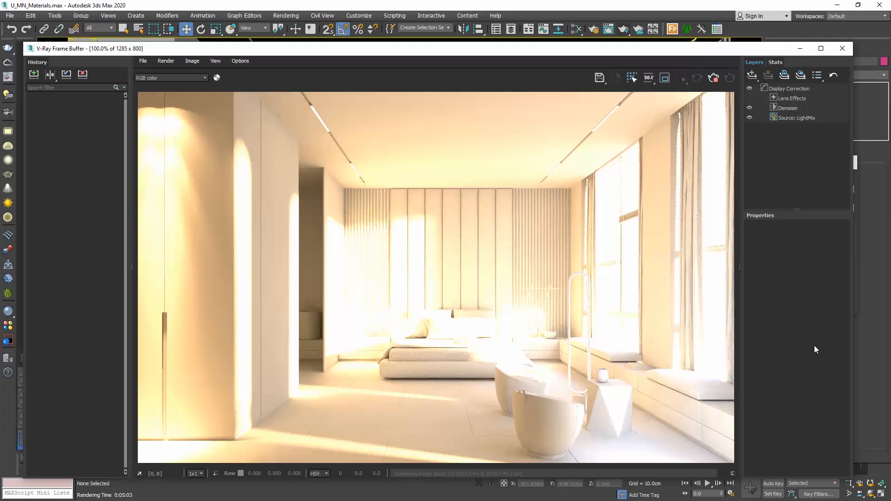
{"action": "left_click", "coordinate": [752, 75]}
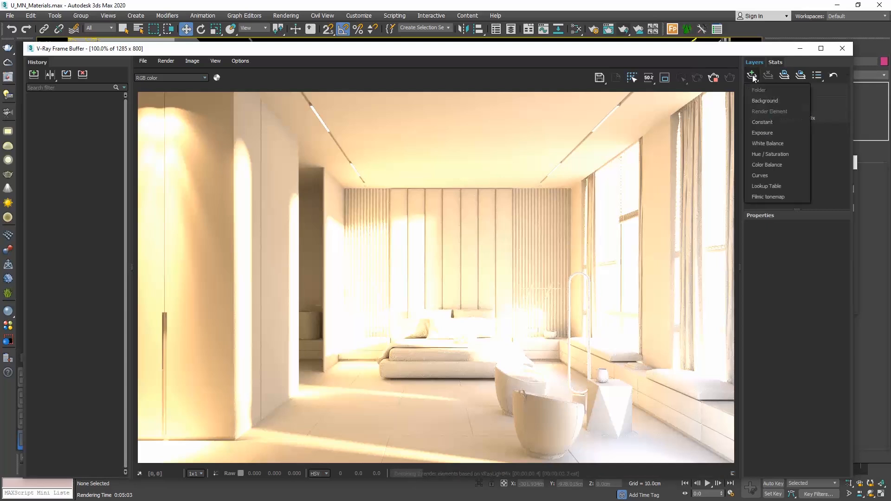
{"action": "left_click", "coordinate": [772, 132]}
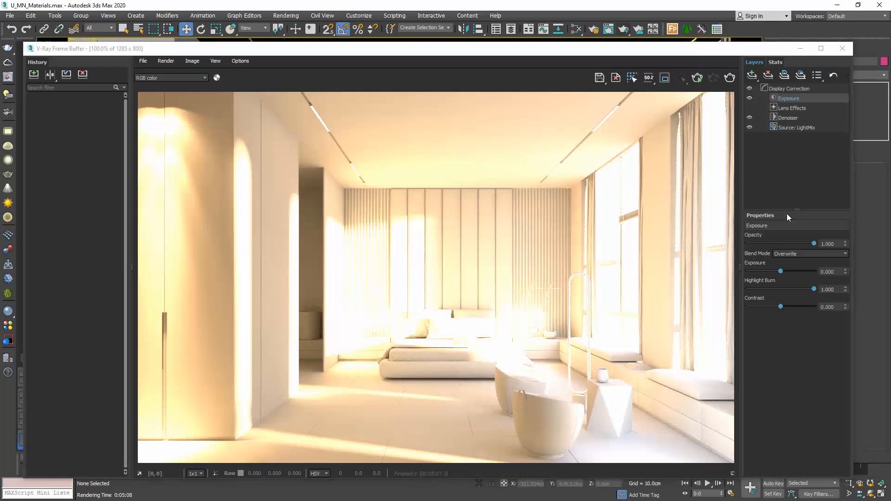
{"action": "mouse_move", "coordinate": [784, 271]}
{"action": "left_mouse_down"}
{"action": "mouse_move", "coordinate": [770, 269]}
{"action": "mouse_move", "coordinate": [783, 294]}
{"action": "mouse_move", "coordinate": [762, 290]}
{"action": "left_mouse_up"}
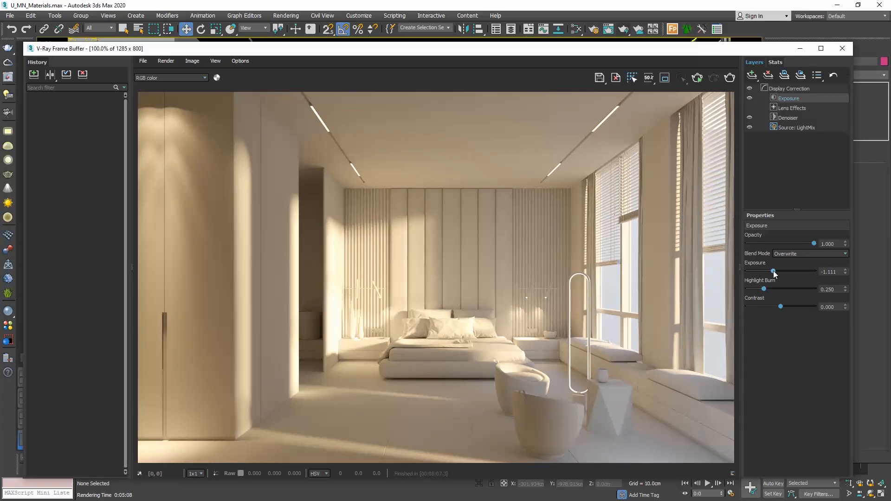
{"action": "left_click_drag", "start_coordinate": [773, 271], "coordinate": [771, 270]}
{"action": "left_click", "coordinate": [844, 48]}
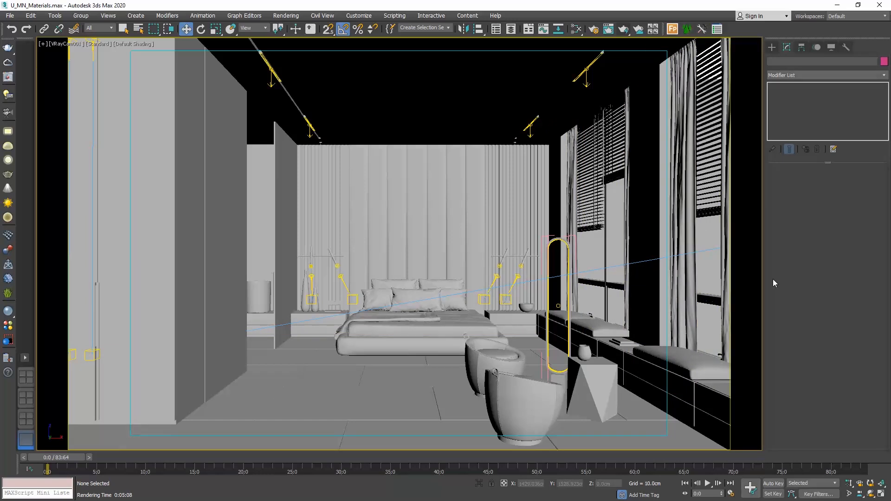
Open the material editor, switch it to compact mode, and return to the Slate Material Editor.
{"action": "left_click", "coordinate": [576, 30]}
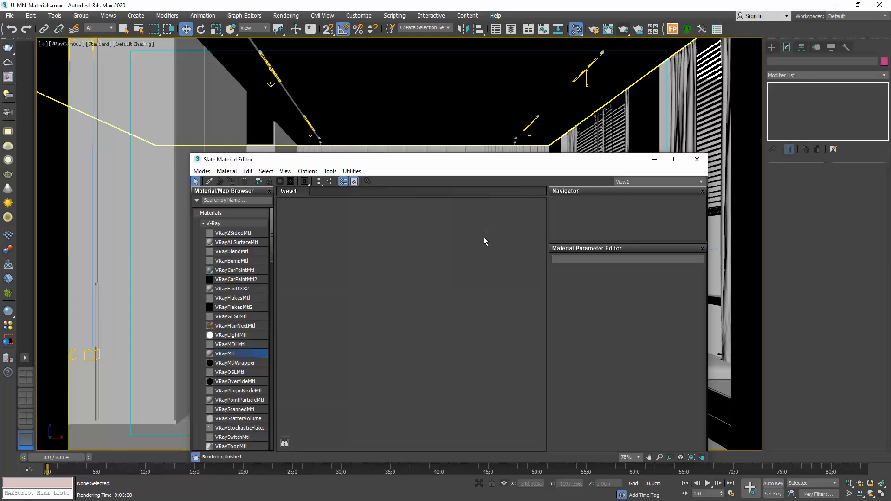
{"action": "left_click", "coordinate": [202, 172]}
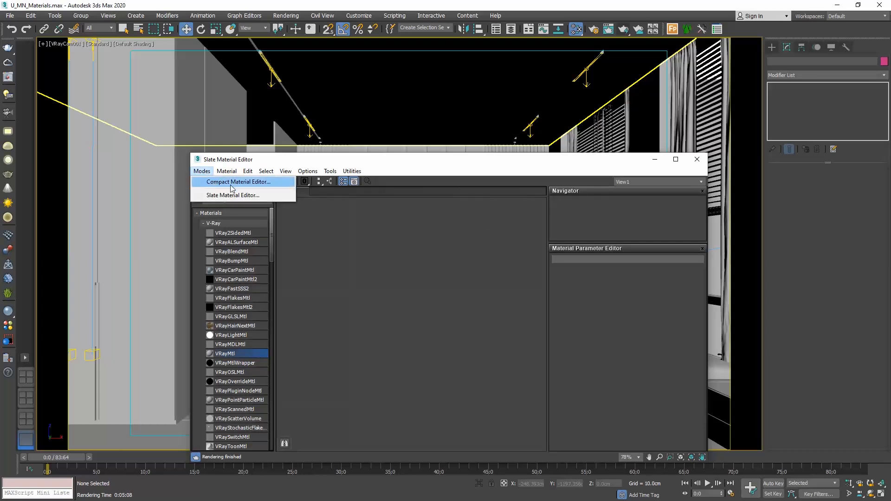
{"action": "left_click", "coordinate": [288, 185]}
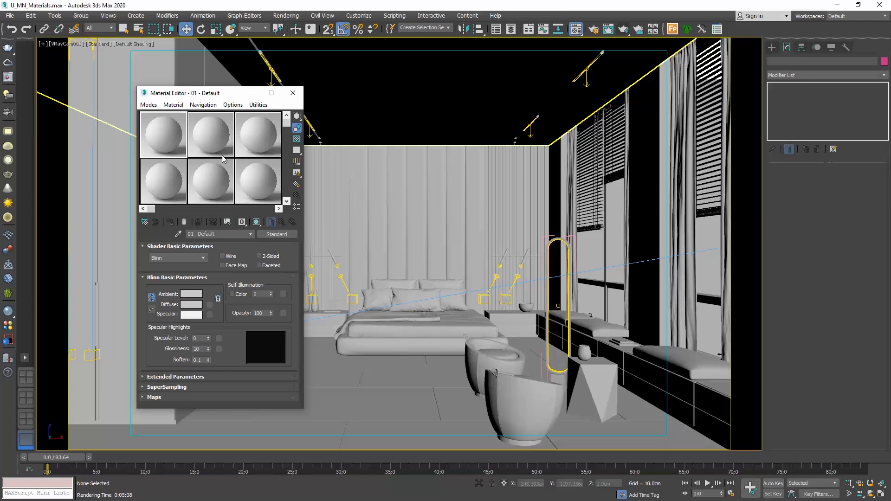
{"action": "left_click", "coordinate": [148, 105]}
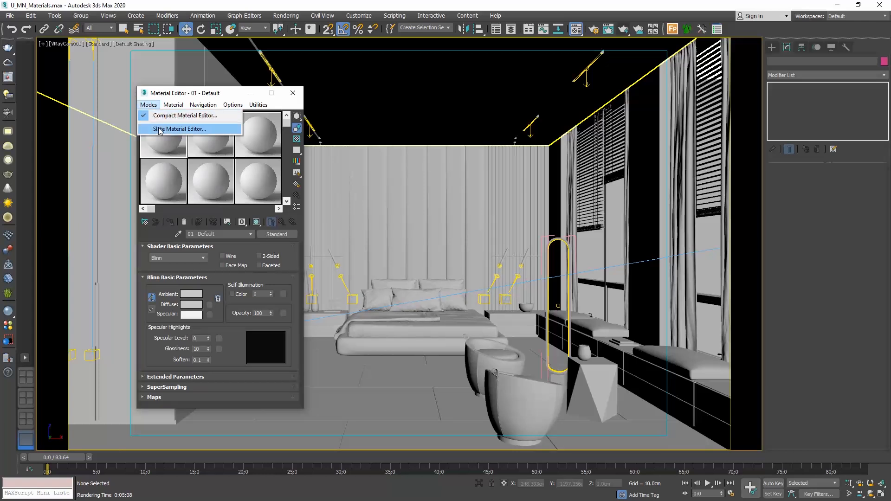
{"action": "left_click", "coordinate": [159, 128]}
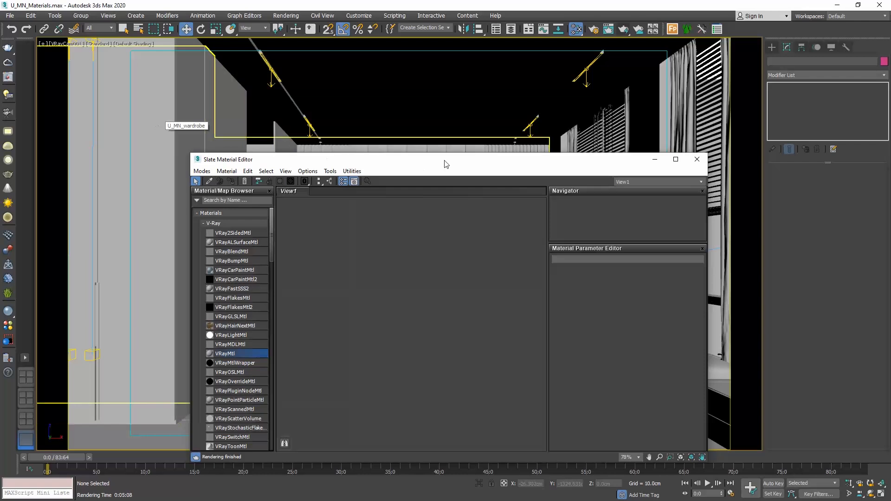
{"action": "left_click_drag", "start_coordinate": [450, 161], "coordinate": [432, 109]}
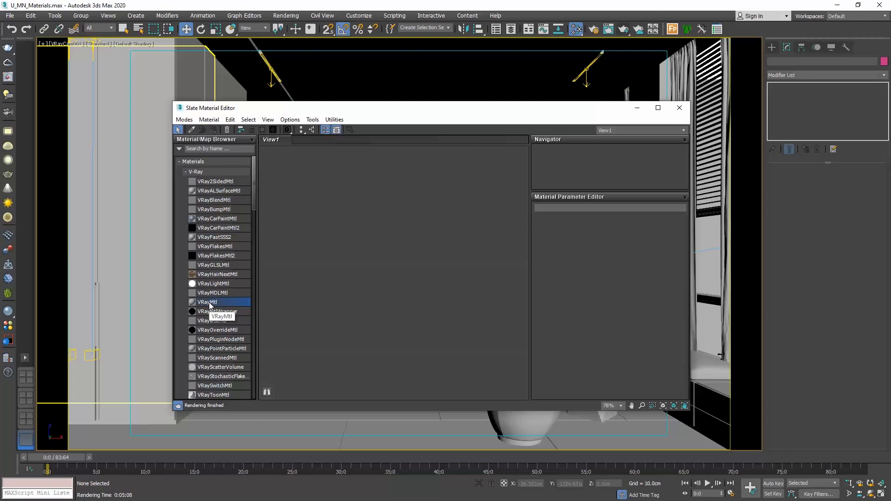
Add a VRayMtl material to View1, place it mid-view, and show its parameters.
{"action": "left_click_drag", "start_coordinate": [209, 303], "coordinate": [312, 252]}
{"action": "left_click_drag", "start_coordinate": [374, 274], "coordinate": [376, 284]}
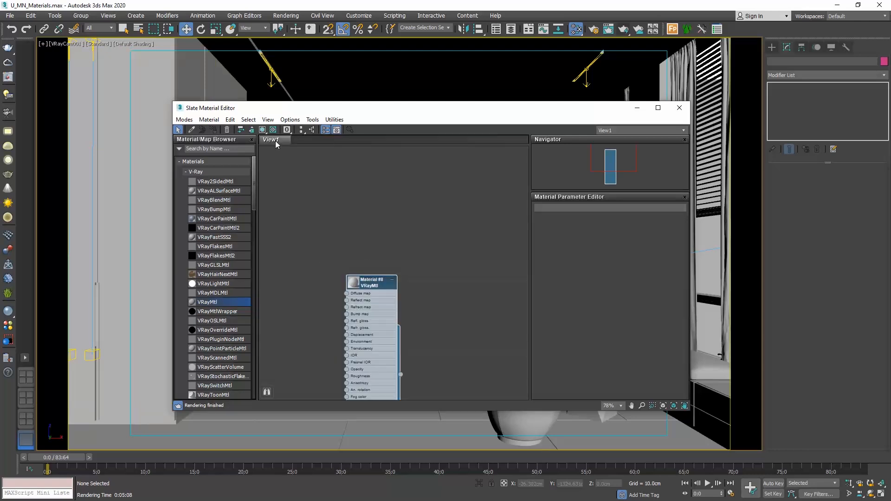
{"action": "left_click_drag", "start_coordinate": [375, 285], "coordinate": [390, 192]}
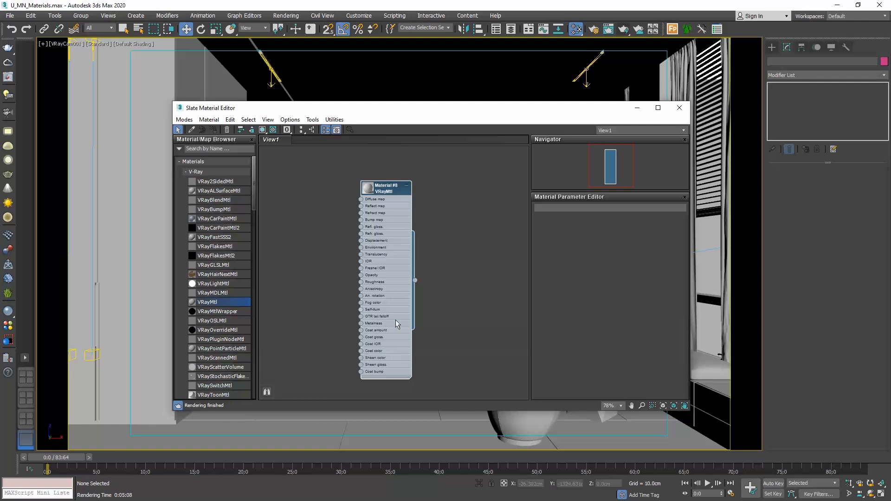
{"action": "double_click", "coordinate": [390, 233]}
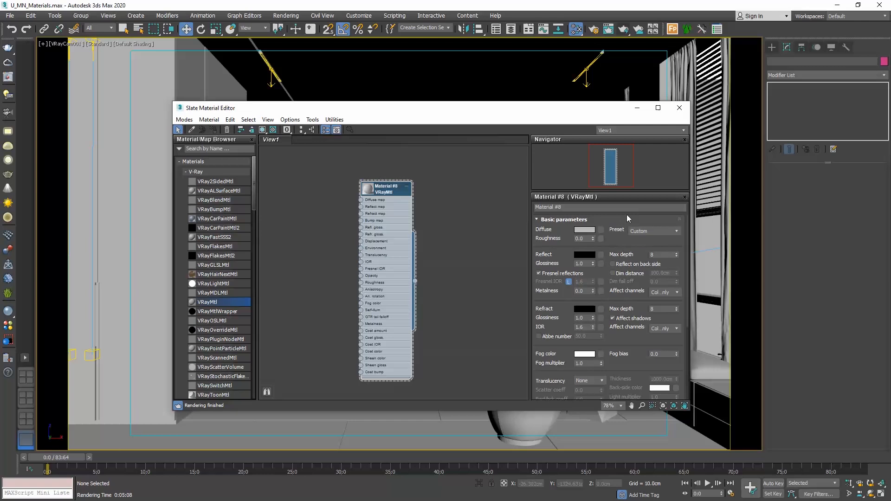
Create a second VRayMtl in the node view and place it below the first material.
{"action": "right_click", "coordinate": [305, 268]}
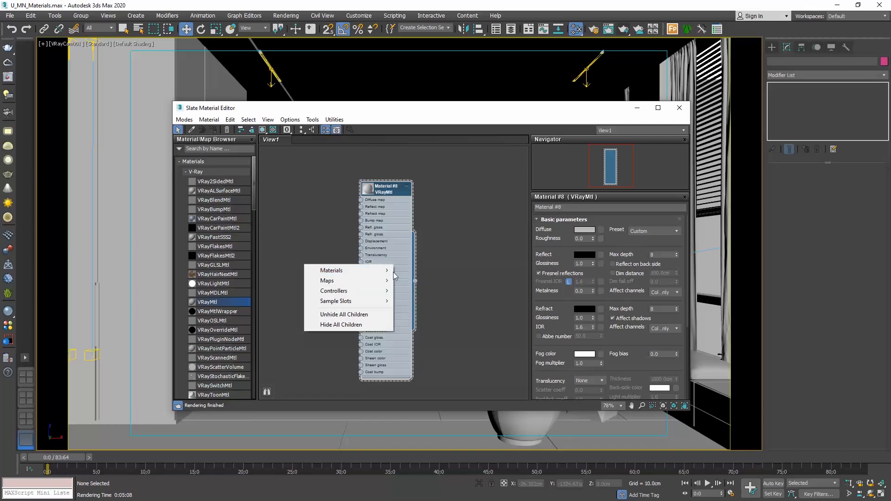
{"action": "mouse_move", "coordinate": [389, 270]}
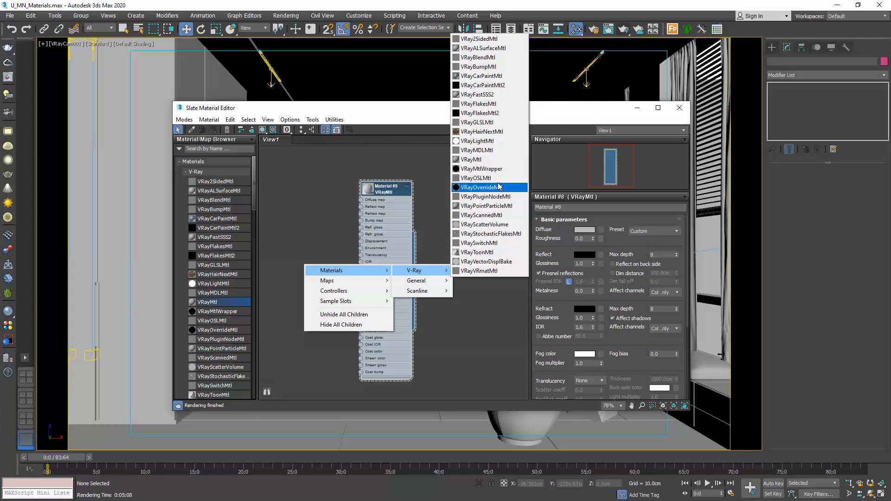
{"action": "left_click", "coordinate": [488, 159]}
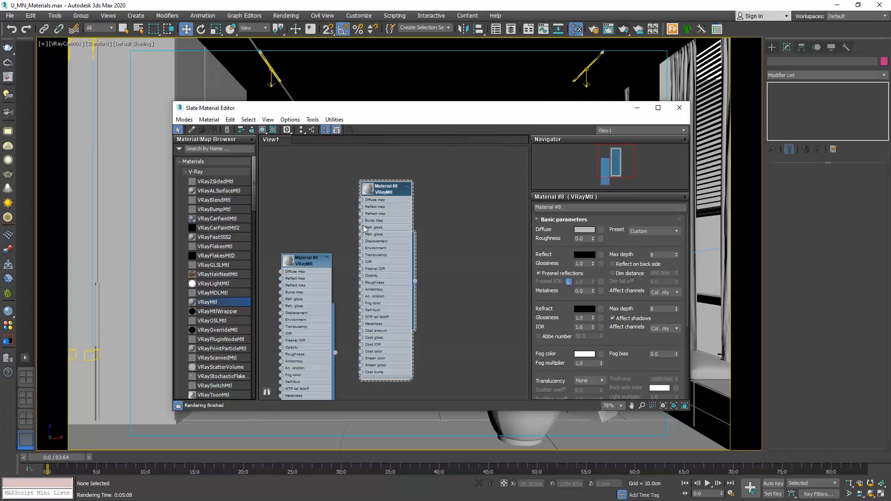
{"action": "left_click_drag", "start_coordinate": [304, 267], "coordinate": [394, 335]}
Examine the two VRayMtl nodes in the node view, both close up and as an overview.
{"action": "scroll", "coordinate": [388, 169], "scroll_direction": "down", "scroll_amount": 2}
{"action": "scroll", "coordinate": [387, 170], "scroll_direction": "down", "scroll_amount": 1}
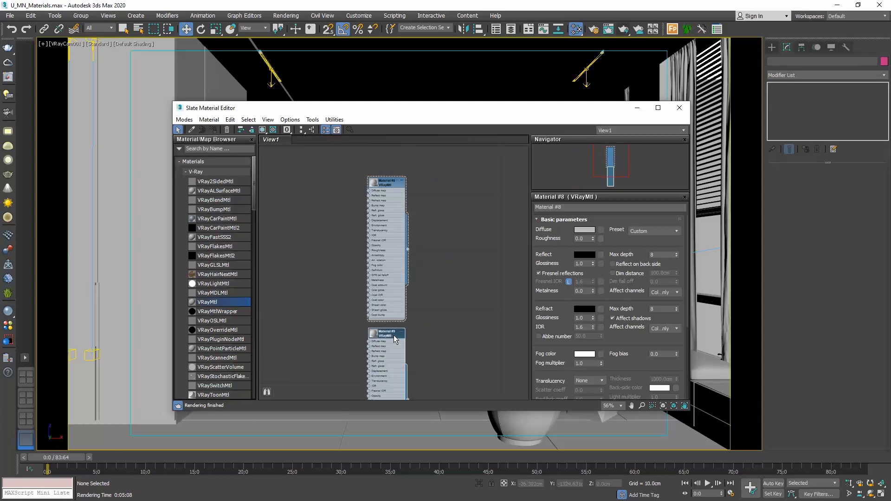
{"action": "middle_click_drag", "start_coordinate": [453, 310], "coordinate": [456, 271]}
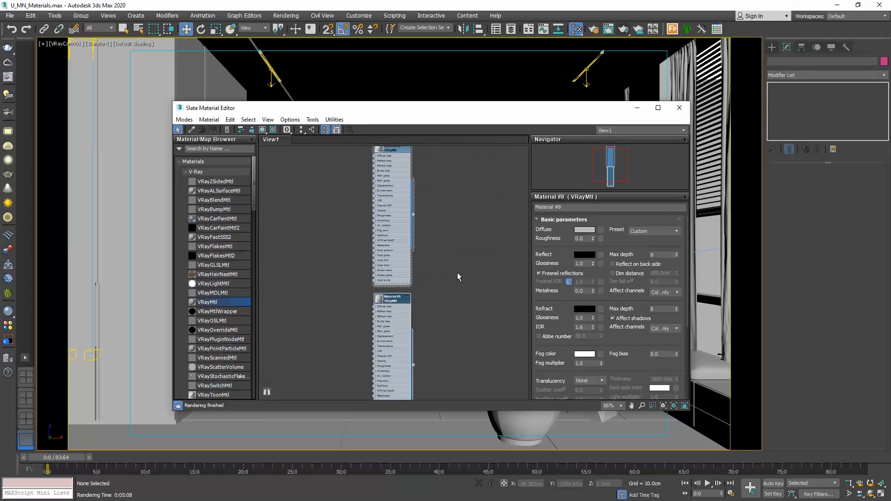
{"action": "scroll", "coordinate": [397, 303], "scroll_direction": "up", "scroll_amount": 5}
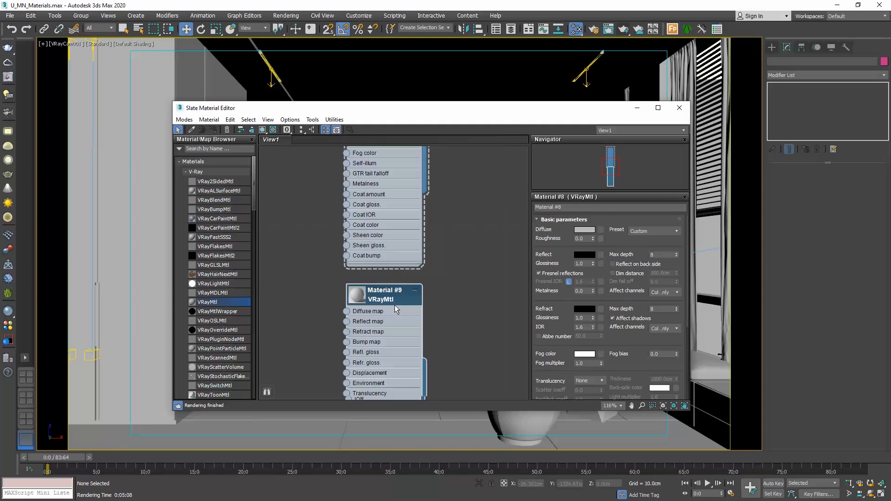
{"action": "scroll", "coordinate": [395, 306], "scroll_direction": "down", "scroll_amount": 10}
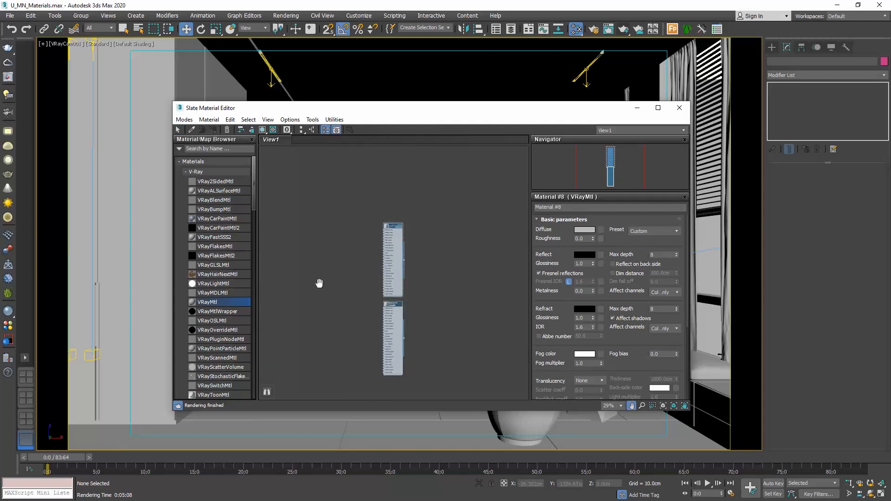
{"action": "middle_click_drag", "start_coordinate": [318, 283], "coordinate": [348, 269]}
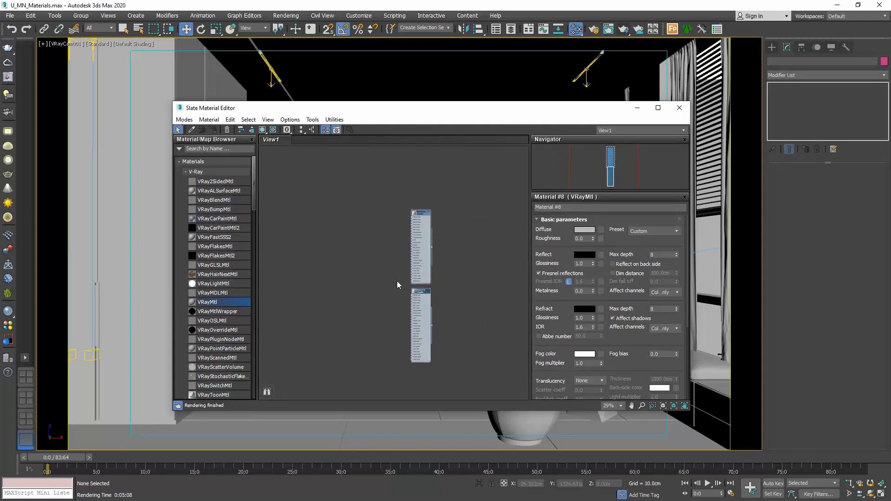
{"action": "scroll", "coordinate": [391, 275], "scroll_direction": "up", "scroll_amount": 3}
{"action": "scroll", "coordinate": [394, 272], "scroll_direction": "up", "scroll_amount": 2}
{"action": "middle_click_drag", "start_coordinate": [395, 308], "coordinate": [362, 293]}
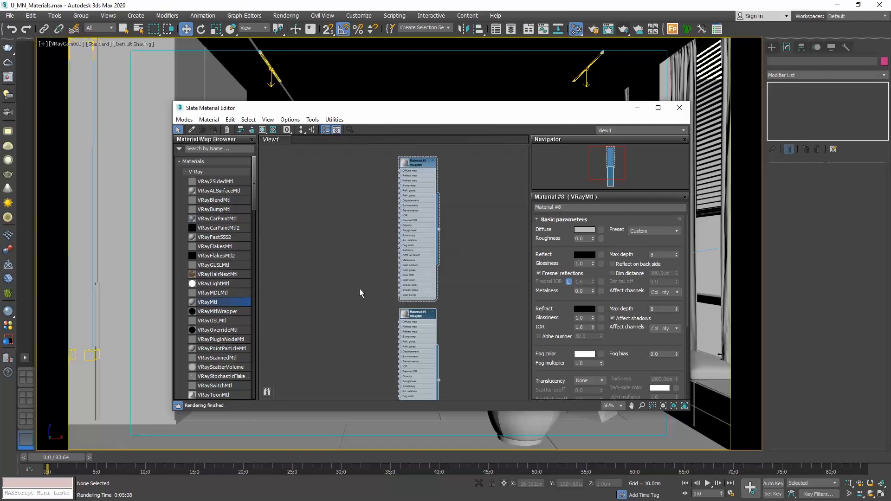
Delete the second, lower VRayMtl node, leaving only the first material in View1.
{"action": "left_click", "coordinate": [427, 315]}
{"action": "key", "text": "Delete"}
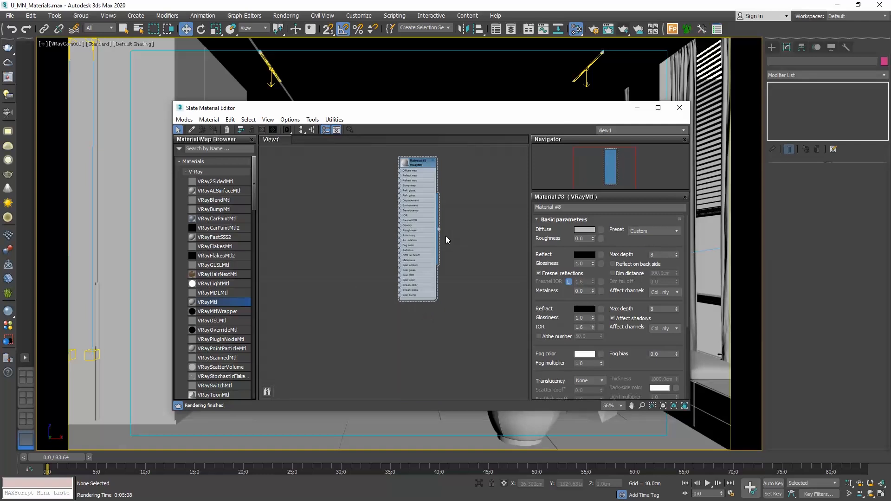
{"action": "scroll", "coordinate": [447, 148], "scroll_direction": "up", "scroll_amount": 4}
{"action": "scroll", "coordinate": [447, 151], "scroll_direction": "up", "scroll_amount": 1}
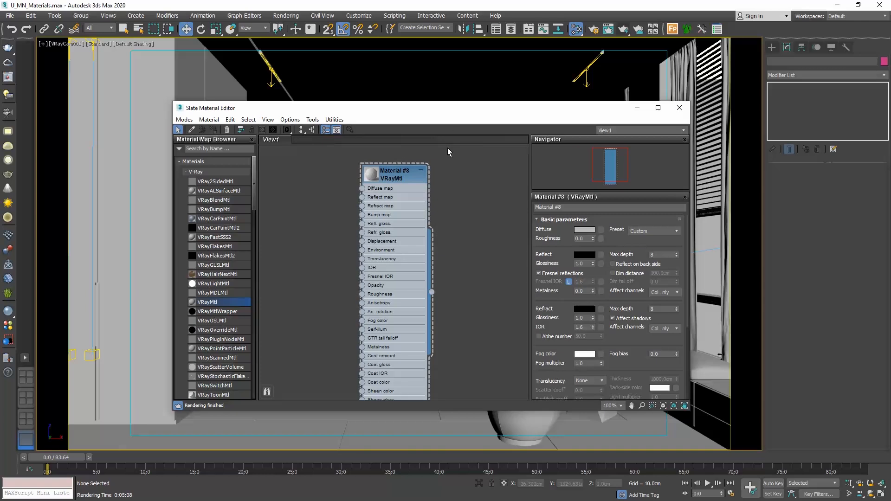
Narrow and reposition the material editor to expose the wardrobe, and assign the VRayMtl material to the wardrobe.
{"action": "left_click_drag", "start_coordinate": [459, 115], "coordinate": [663, 158]}
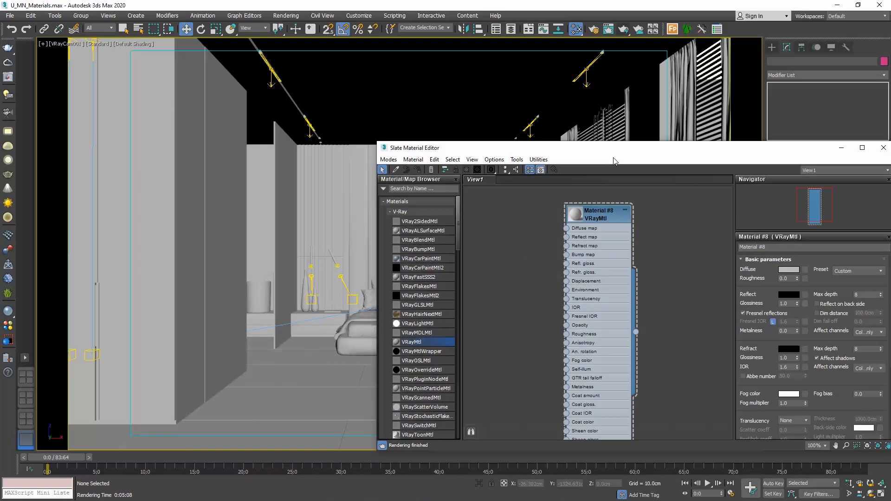
{"action": "left_click_drag", "start_coordinate": [571, 147], "coordinate": [105, 168]}
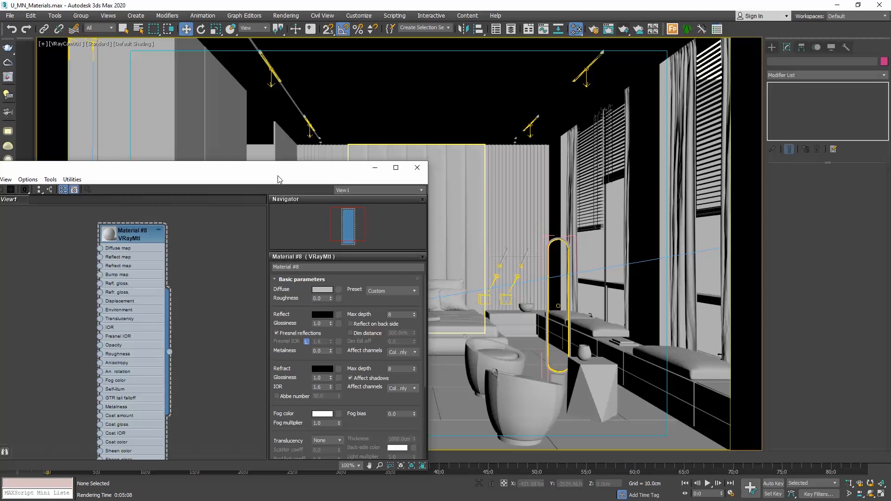
{"action": "left_click_drag", "start_coordinate": [288, 172], "coordinate": [580, 138]}
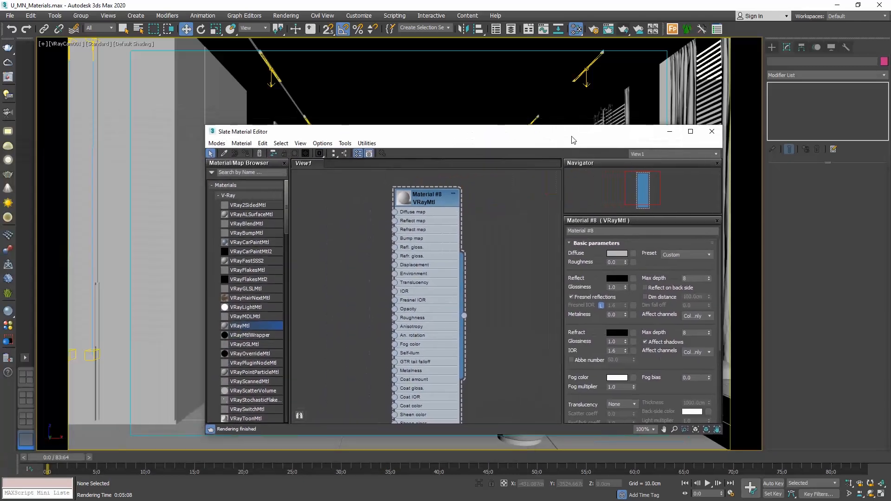
{"action": "left_click_drag", "start_coordinate": [698, 243], "coordinate": [633, 243]}
{"action": "left_click_drag", "start_coordinate": [466, 137], "coordinate": [604, 139]}
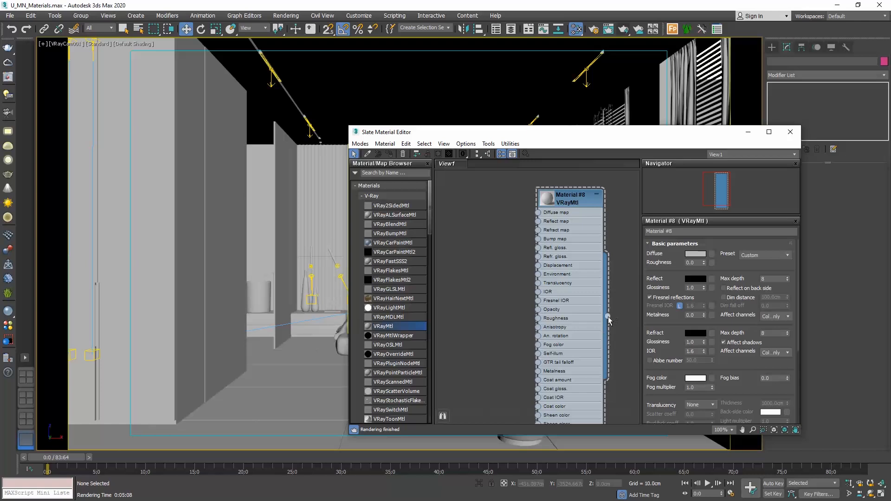
{"action": "left_click_drag", "start_coordinate": [607, 317], "coordinate": [146, 226]}
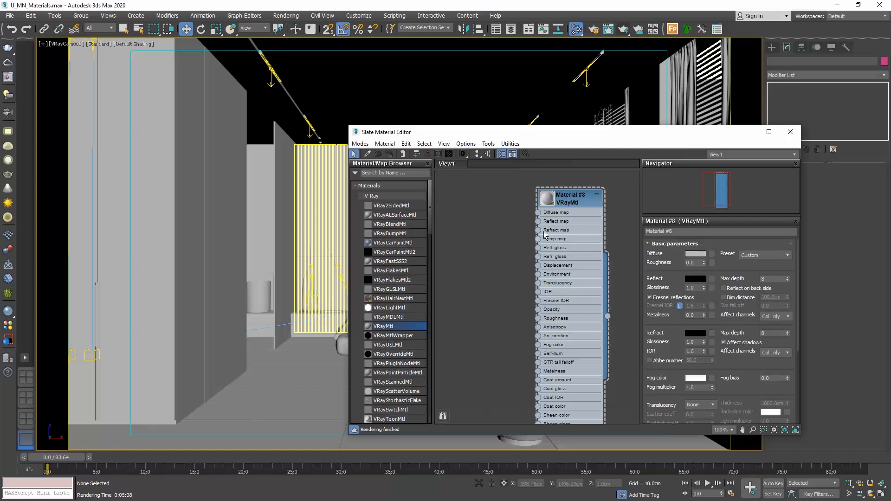
Rename the VRayMtl material as wood.
{"action": "left_click", "coordinate": [583, 243]}
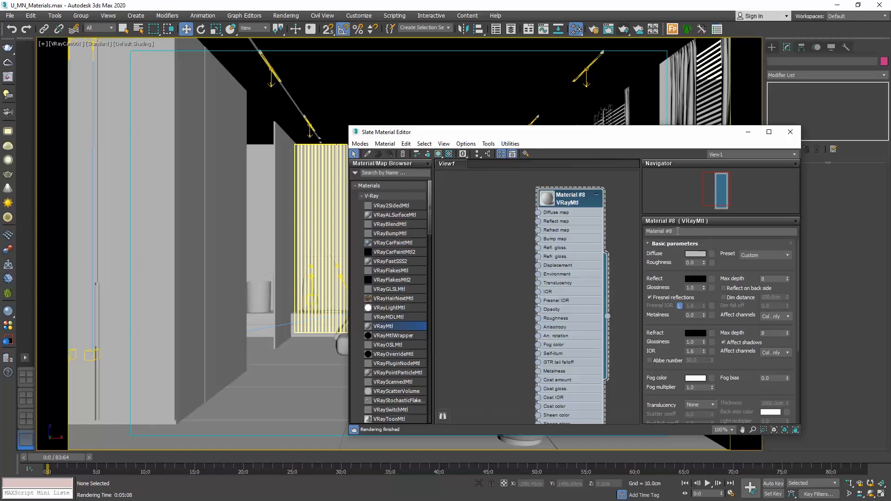
{"action": "left_click_drag", "start_coordinate": [678, 230], "coordinate": [644, 222]}
{"action": "type", "text": "wood"}
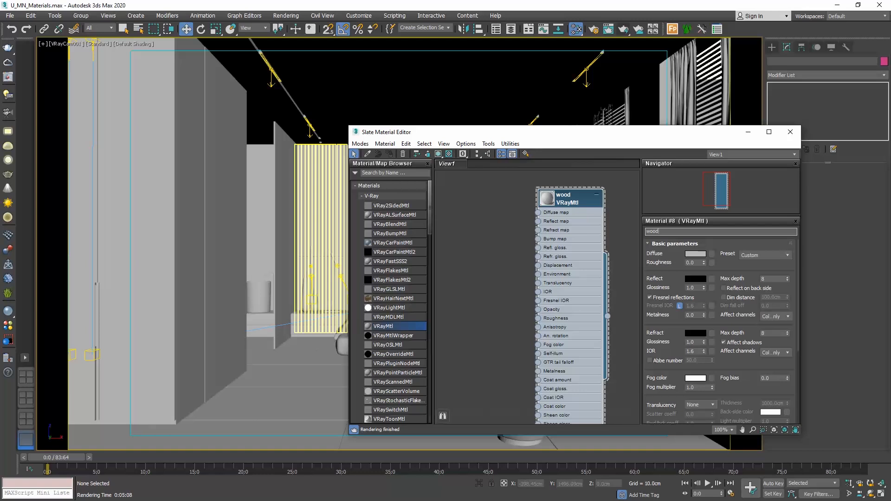
Set the wood material's diffuse color to a saturated red with RGB 84, 0, 0.
{"action": "left_click", "coordinate": [695, 254]}
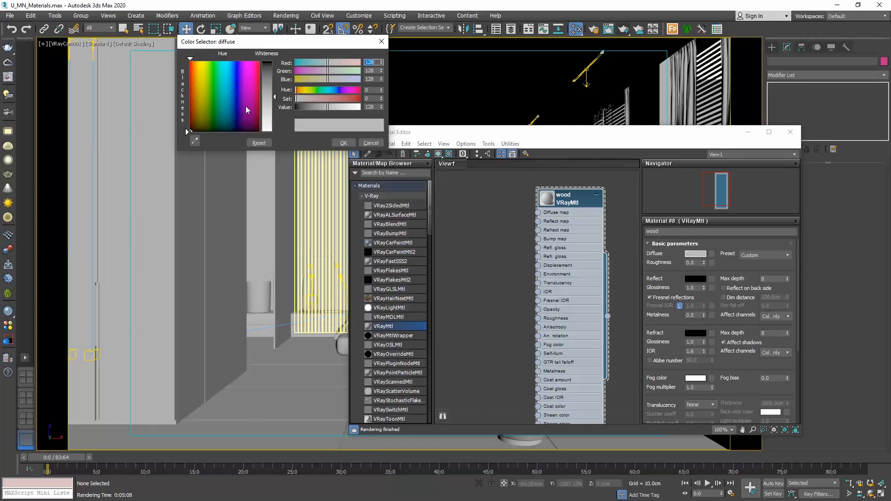
{"action": "left_click", "coordinate": [192, 92]}
{"action": "mouse_move", "coordinate": [192, 91]}
{"action": "left_mouse_down"}
{"action": "mouse_move", "coordinate": [190, 120]}
{"action": "mouse_move", "coordinate": [190, 108]}
{"action": "left_mouse_up"}
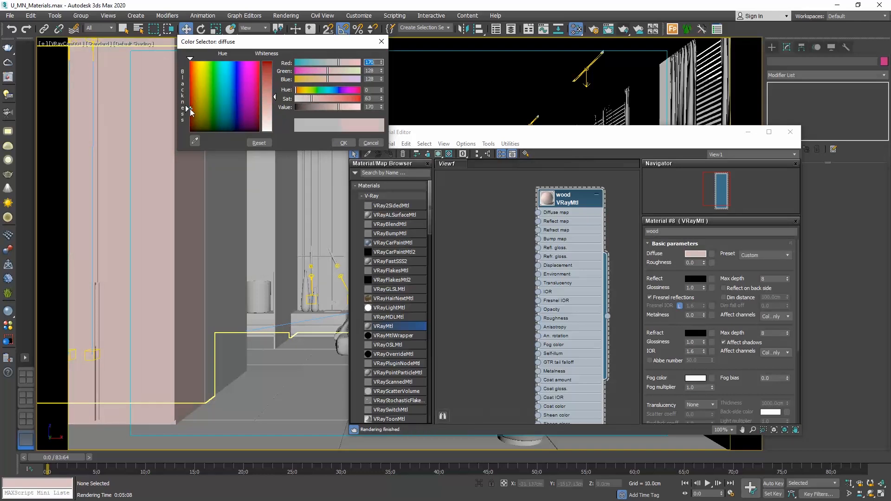
{"action": "left_click", "coordinate": [275, 99]}
{"action": "left_click_drag", "start_coordinate": [275, 96], "coordinate": [275, 62]}
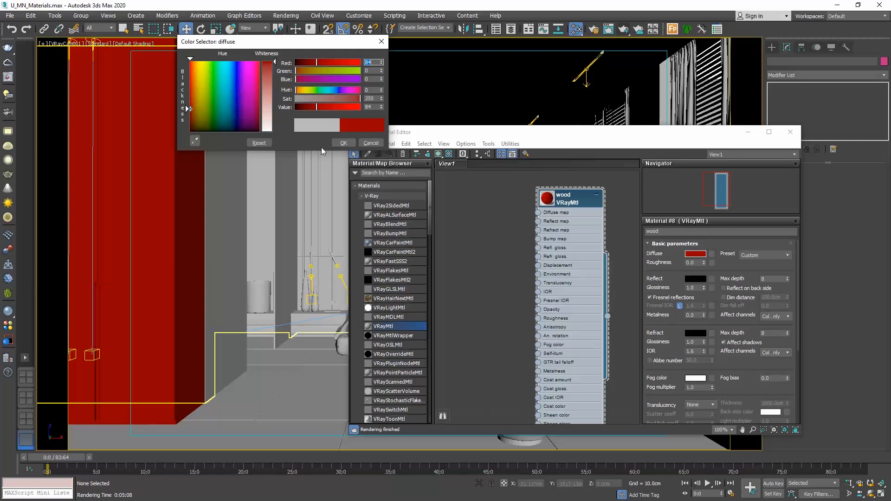
{"action": "left_click", "coordinate": [343, 142]}
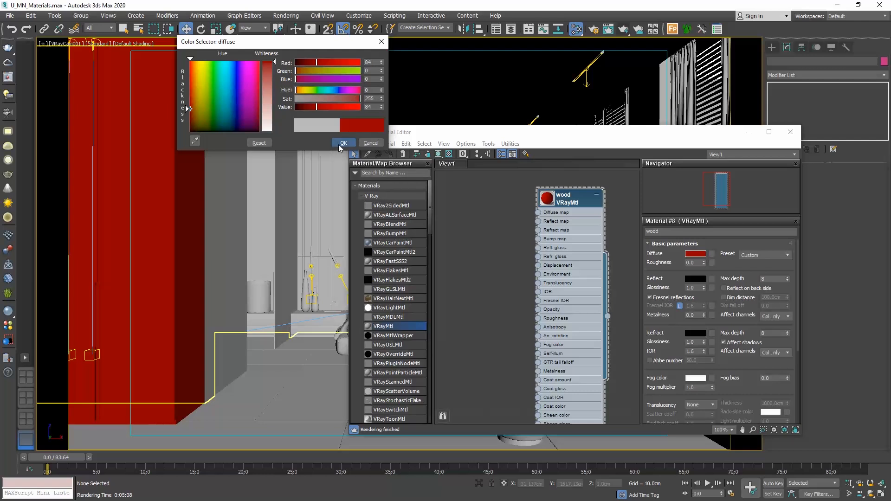
Move the material editor clear of the faceted side table by the window seat and assign the wood material to it.
{"action": "left_click_drag", "start_coordinate": [432, 135], "coordinate": [208, 62]}
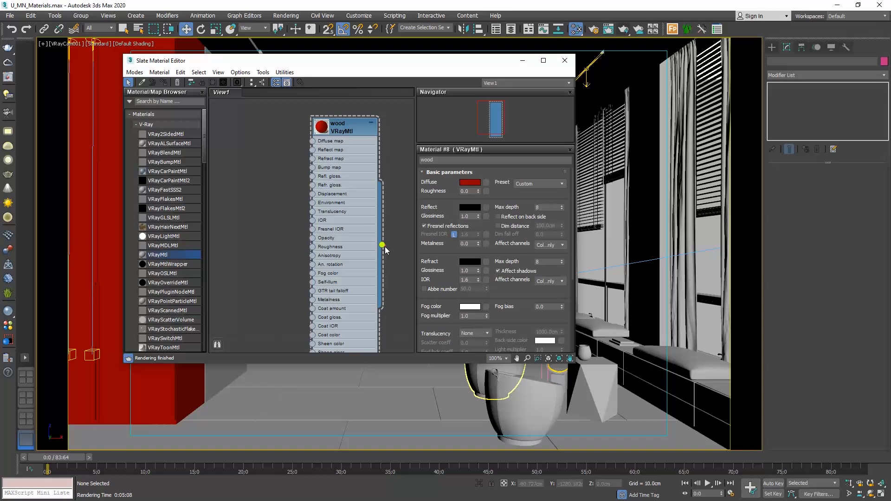
{"action": "left_click_drag", "start_coordinate": [383, 246], "coordinate": [595, 395]}
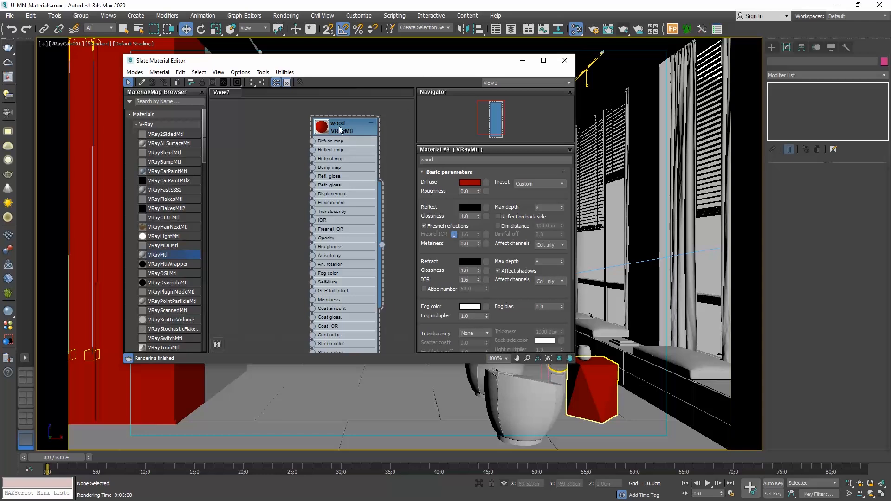
{"action": "key", "text": "Delete"}
{"action": "left_click_drag", "start_coordinate": [561, 307], "coordinate": [308, 118]}
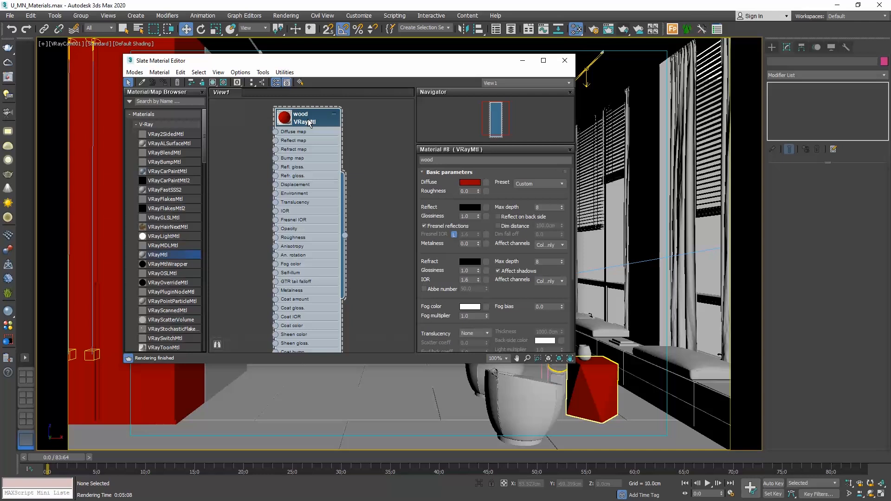
Uncover the wooden slats beside the bed, select them and assign the wood material to the selection.
{"action": "left_click_drag", "start_coordinate": [322, 65], "coordinate": [585, 146]}
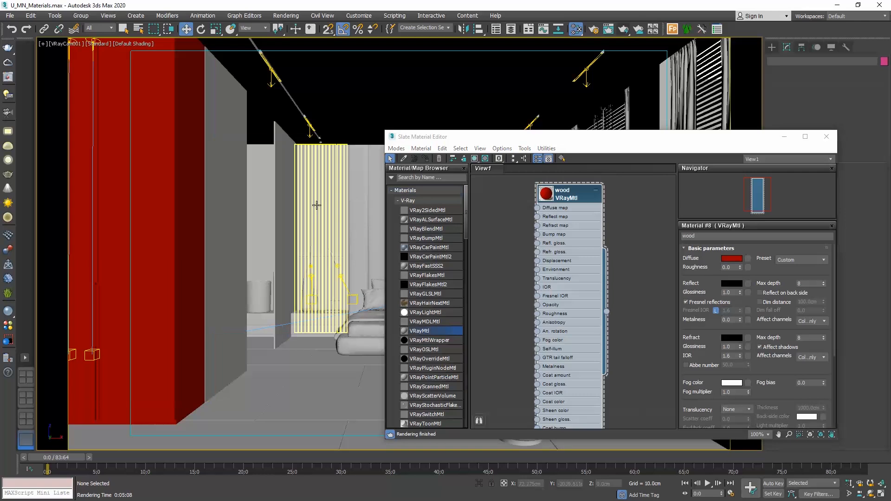
{"action": "left_click", "coordinate": [317, 206]}
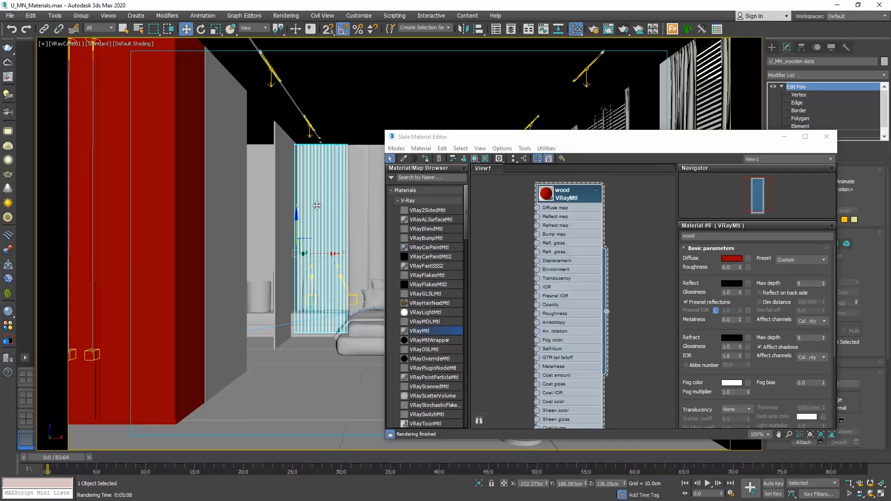
{"action": "left_click", "coordinate": [574, 198]}
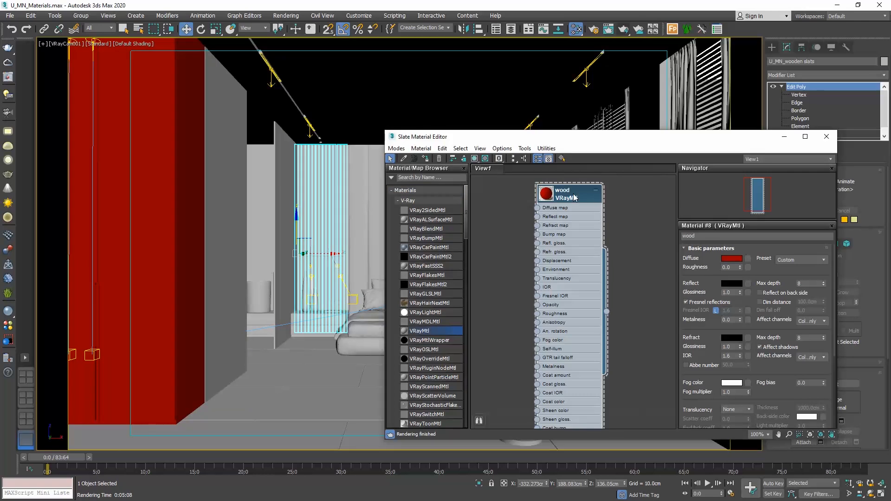
{"action": "left_click", "coordinate": [426, 159]}
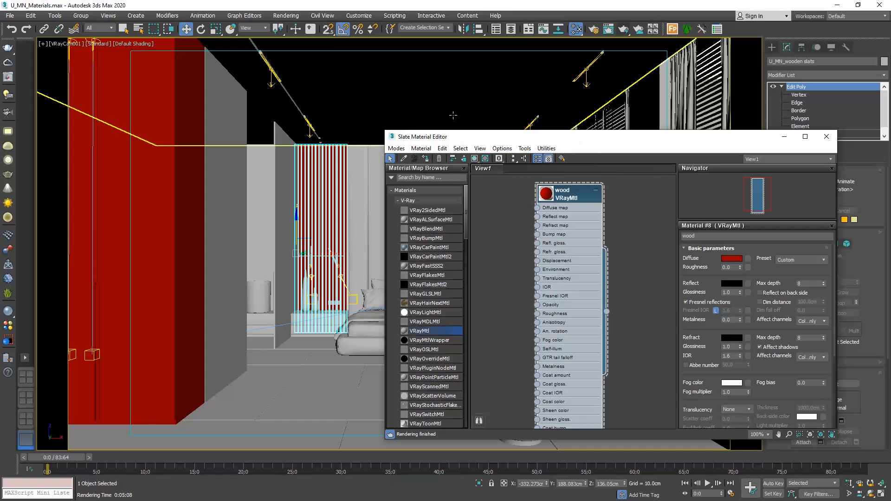
Assign the wood material to the window bench base and to the U_MN_wooden walls object.
{"action": "left_click_drag", "start_coordinate": [576, 140], "coordinate": [345, 123]}
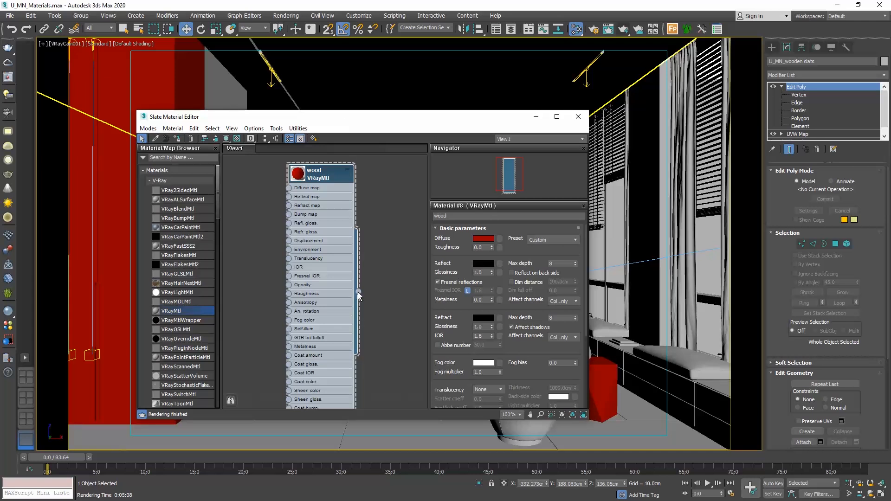
{"action": "left_click_drag", "start_coordinate": [358, 292], "coordinate": [635, 381]}
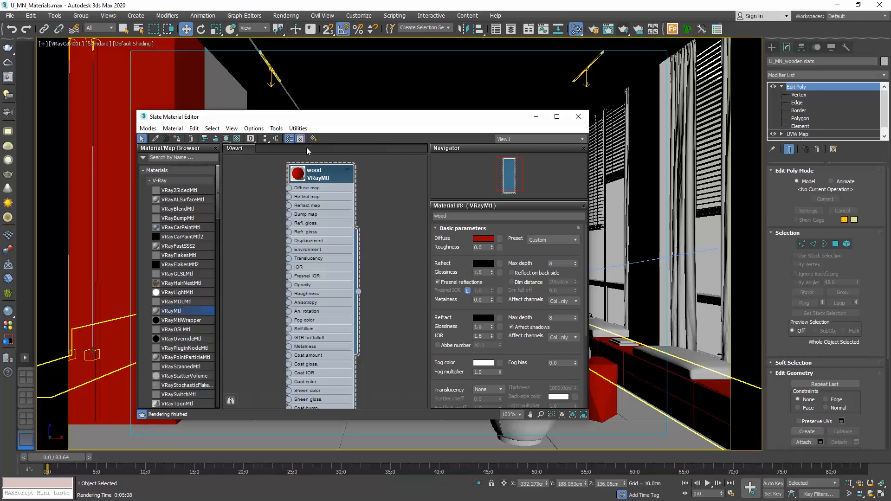
{"action": "left_click_drag", "start_coordinate": [296, 120], "coordinate": [514, 167]}
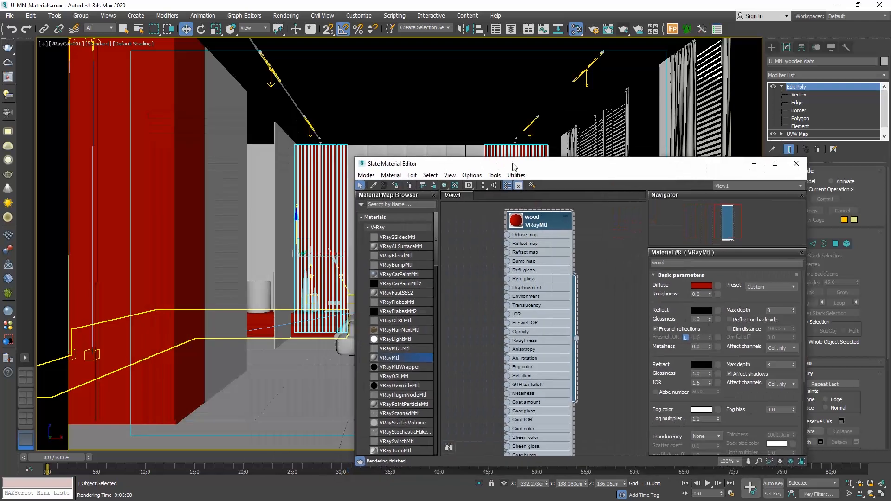
{"action": "left_click", "coordinate": [293, 163]}
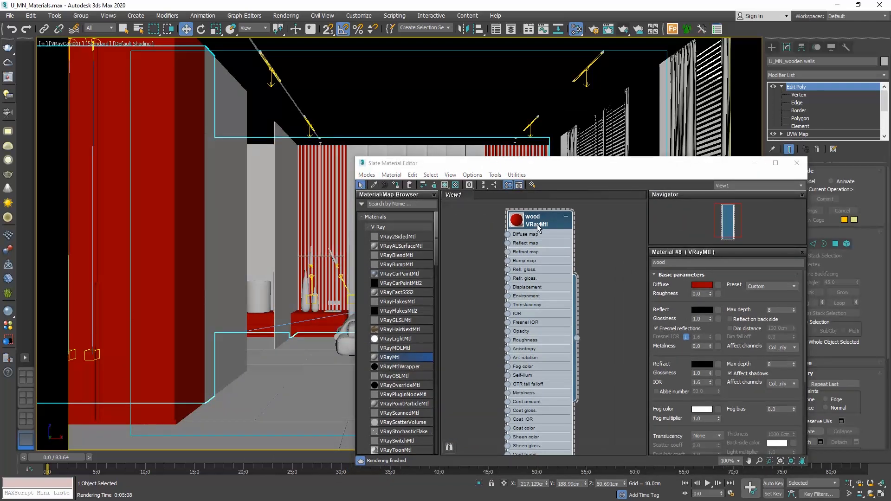
{"action": "left_click", "coordinate": [398, 186]}
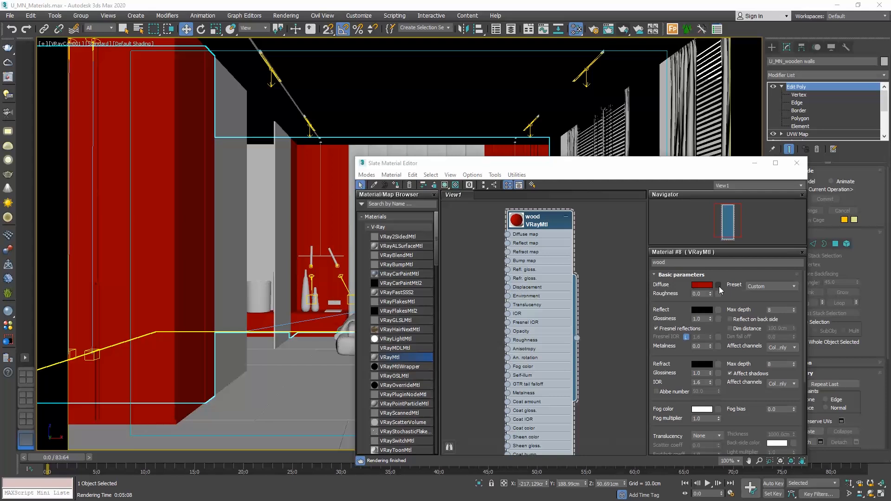
Add a VRayBitmap map to the wood material's diffuse slot.
{"action": "left_click", "coordinate": [718, 285]}
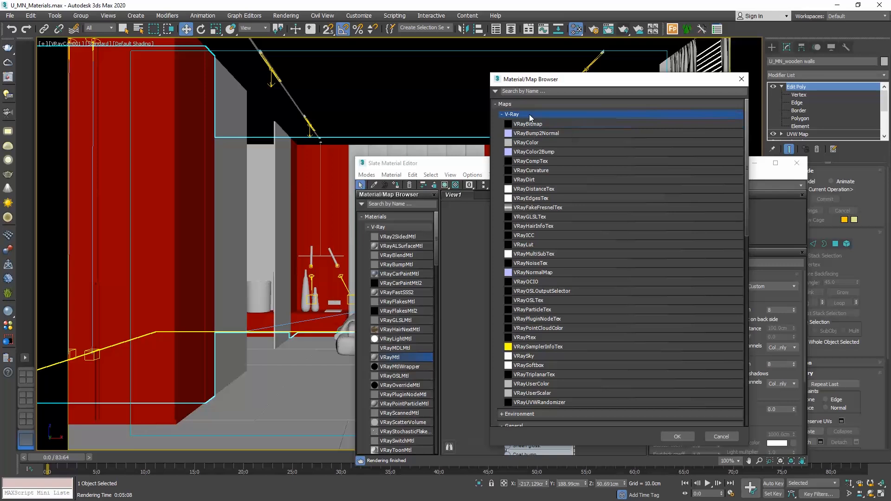
{"action": "left_click", "coordinate": [528, 115]}
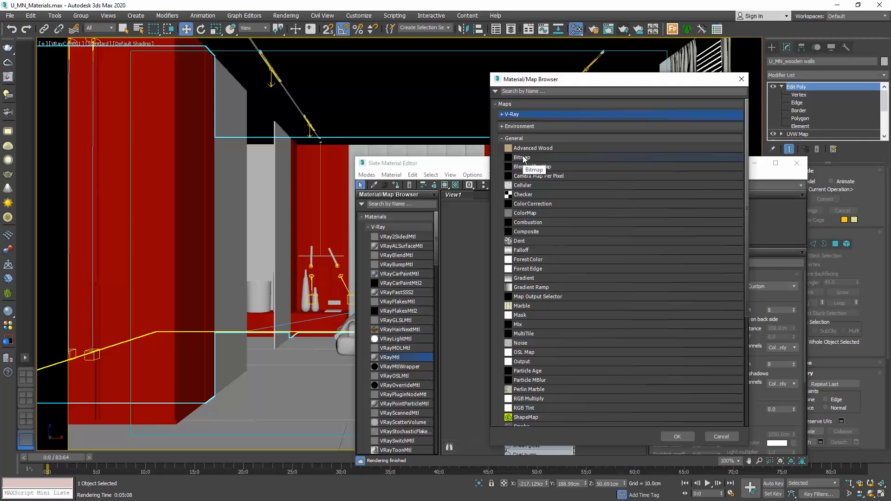
{"action": "left_click", "coordinate": [523, 115]}
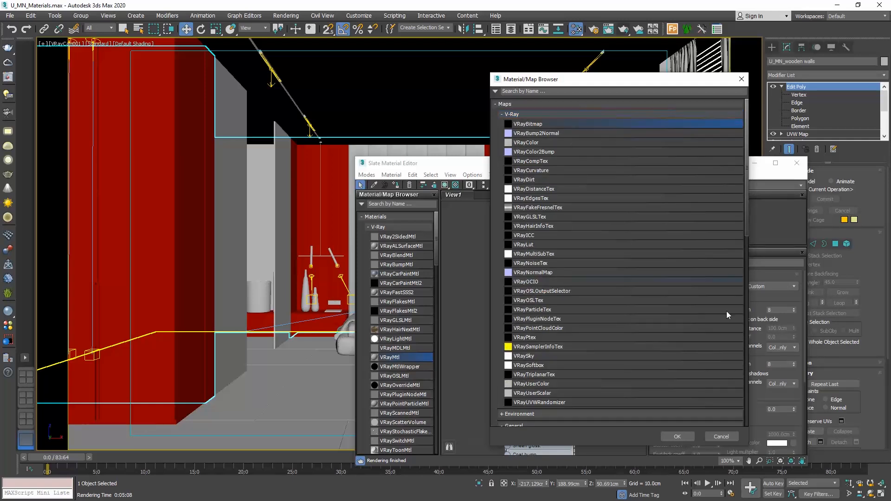
{"action": "left_click", "coordinate": [692, 437]}
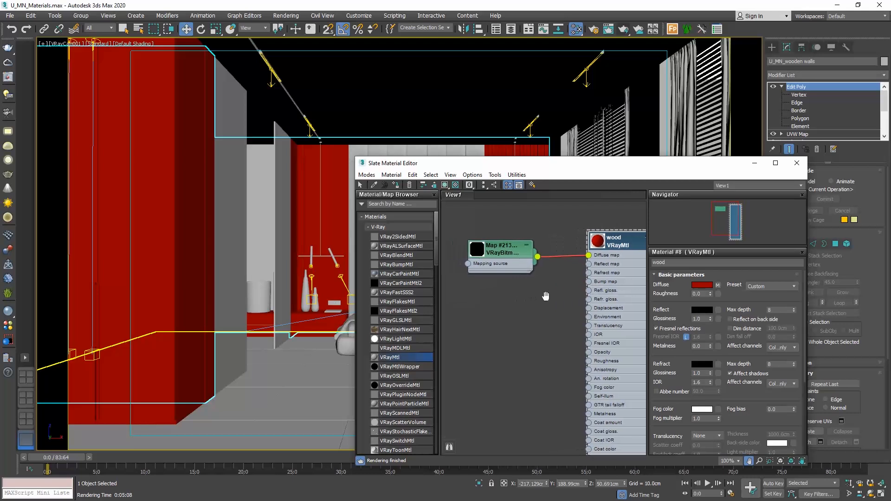
Load the U_MN_wood light image from the materials folder into the VRayBitmap map.
{"action": "left_click", "coordinate": [503, 256]}
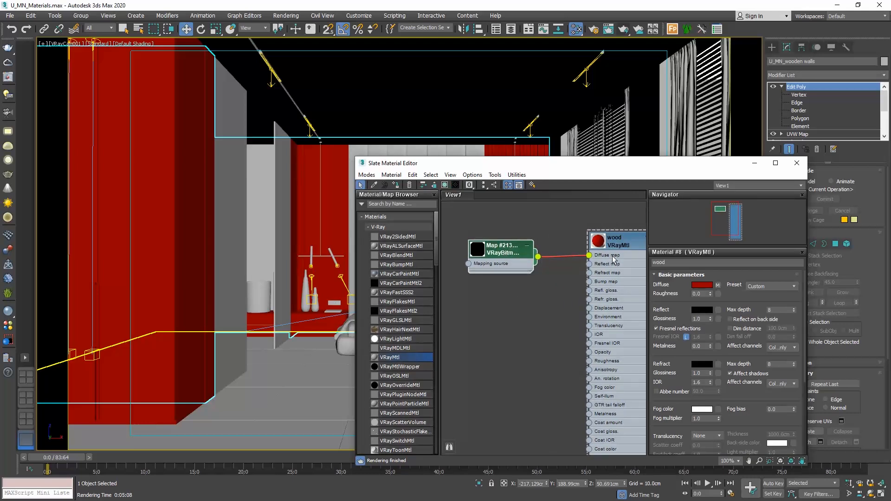
{"action": "middle_click_drag", "start_coordinate": [533, 316], "coordinate": [513, 314]}
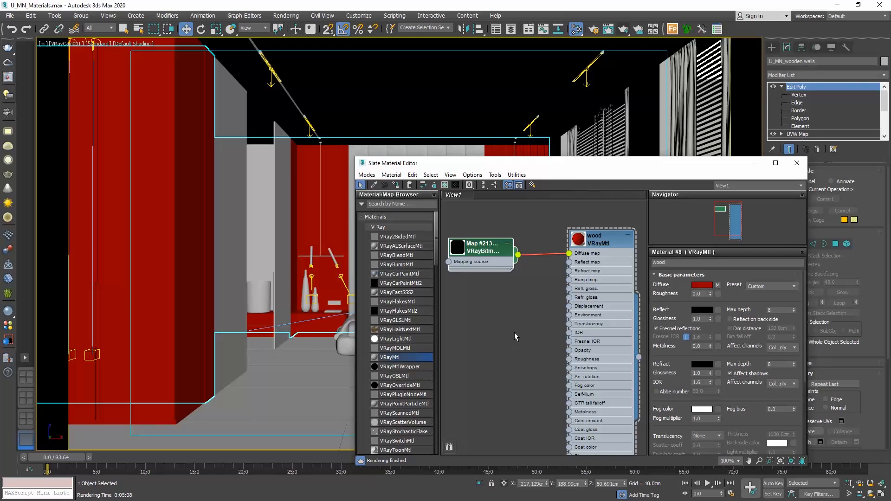
{"action": "double_click", "coordinate": [482, 250]}
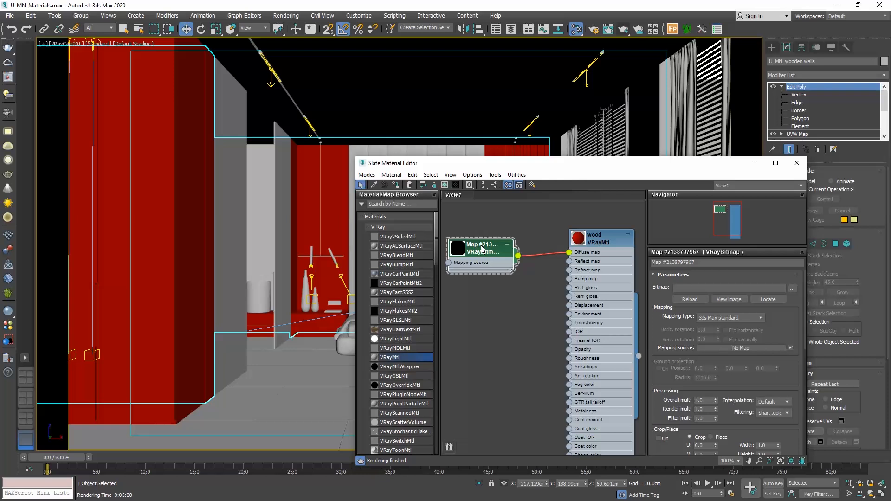
{"action": "left_click", "coordinate": [594, 288]}
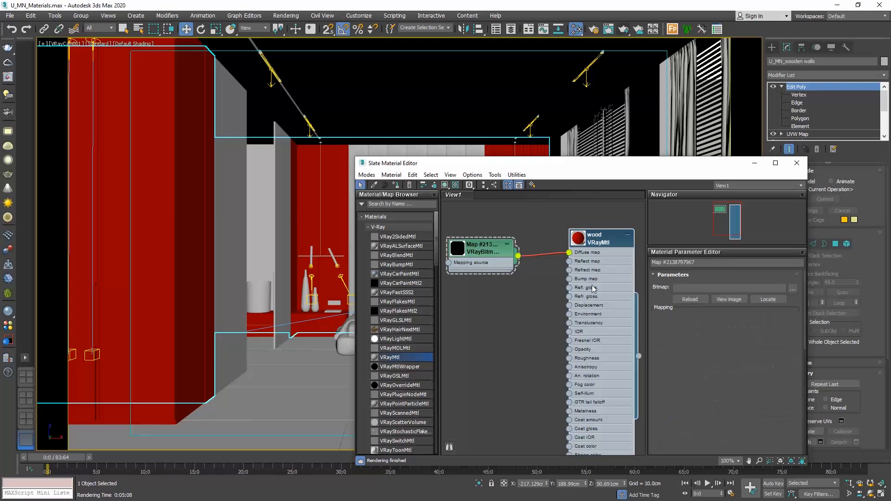
{"action": "left_click", "coordinate": [483, 259]}
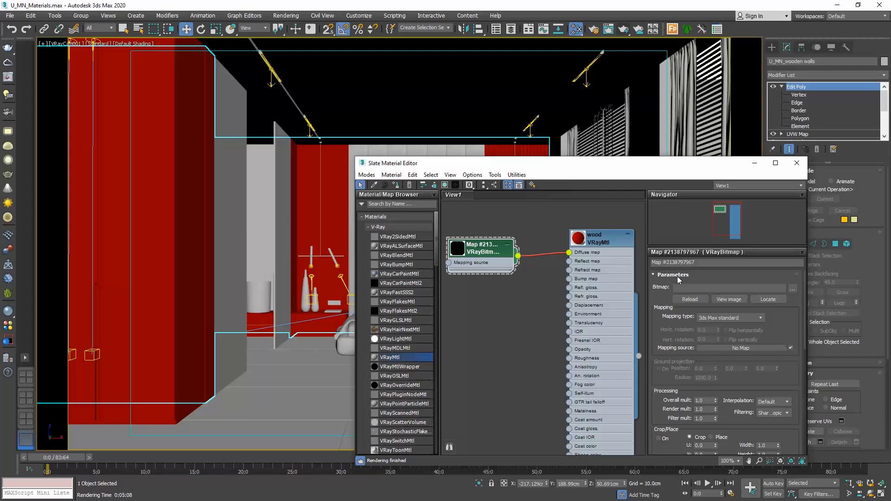
{"action": "left_click", "coordinate": [793, 290]}
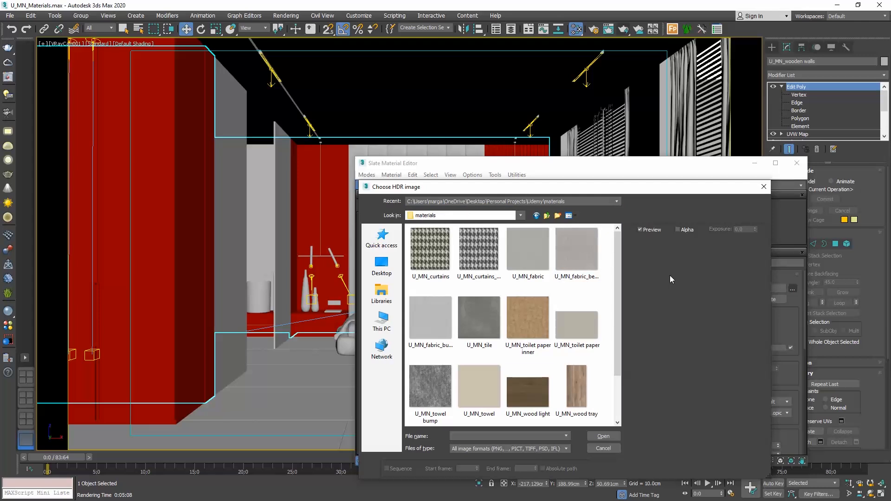
{"action": "left_click", "coordinate": [524, 392]}
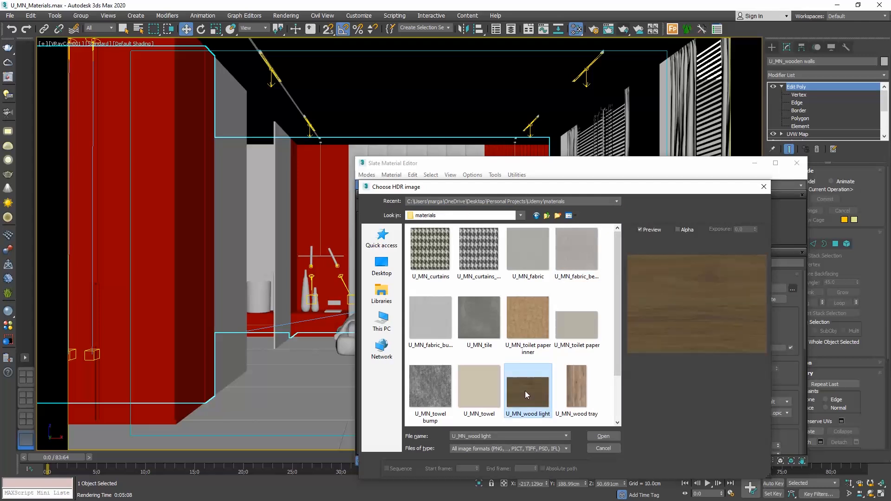
{"action": "left_click", "coordinate": [595, 436]}
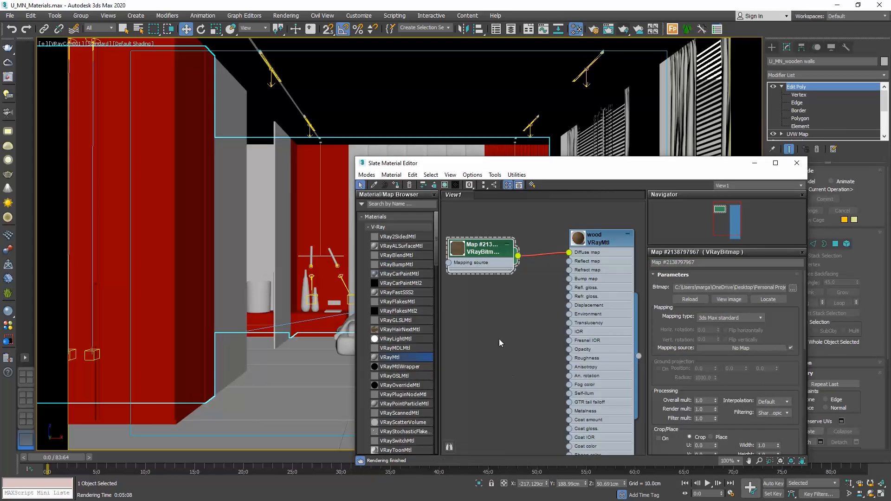
Examine the wood material's node up close and the bedroom render in the V-Ray Frame Buffer.
{"action": "scroll", "coordinate": [459, 254], "scroll_direction": "up", "scroll_amount": 1}
{"action": "scroll", "coordinate": [459, 254], "scroll_direction": "up", "scroll_amount": 1}
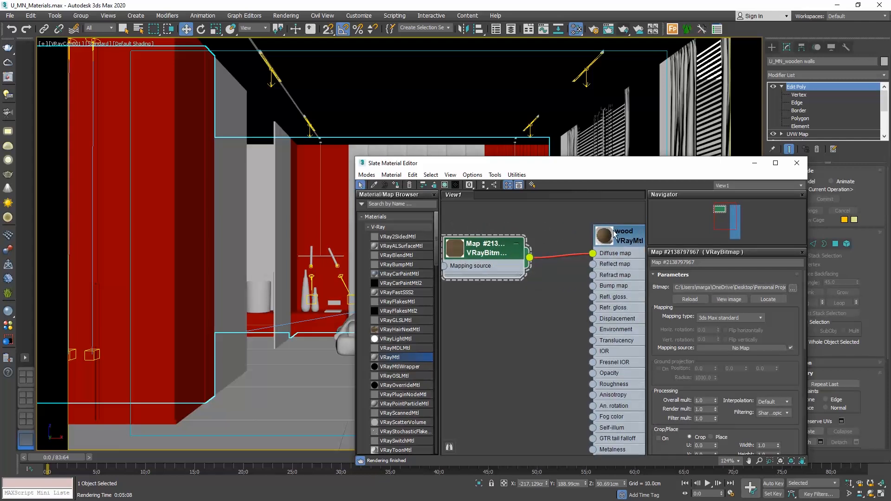
{"action": "scroll", "coordinate": [612, 232], "scroll_direction": "up", "scroll_amount": 4}
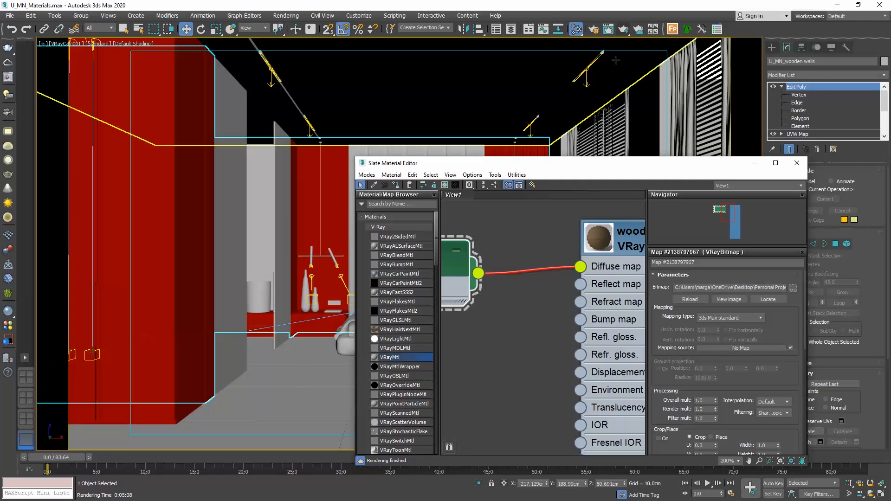
{"action": "left_click", "coordinate": [623, 30]}
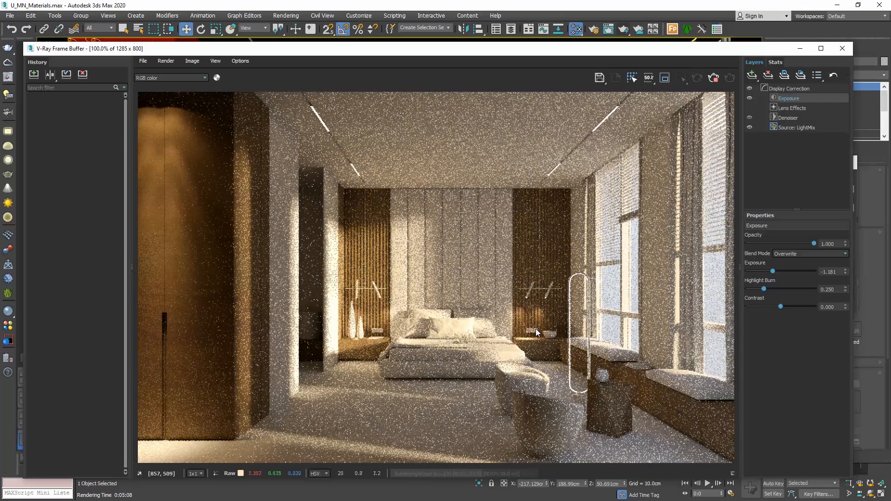
{"action": "left_click", "coordinate": [842, 48]}
{"action": "left_click", "coordinate": [826, 178]}
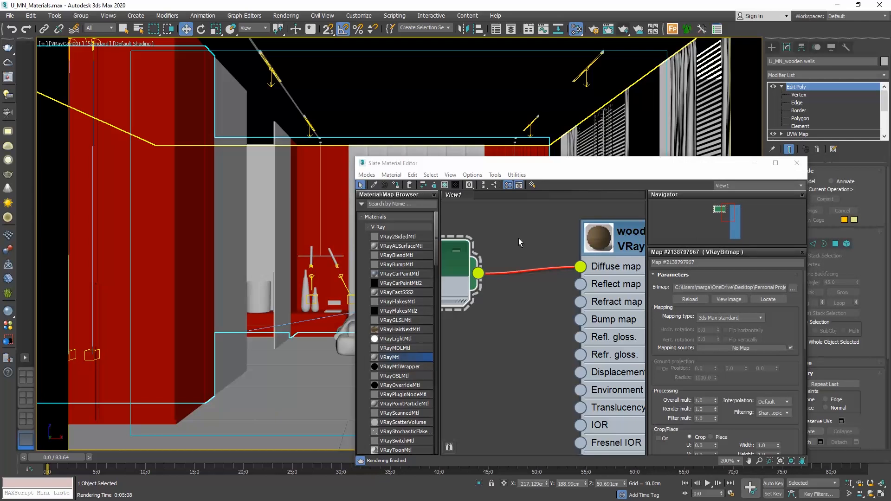
Display the wood bitmap texture in the viewport and move the material editor aside to expose the bedroom.
{"action": "scroll", "coordinate": [571, 237], "scroll_direction": "down", "scroll_amount": 6}
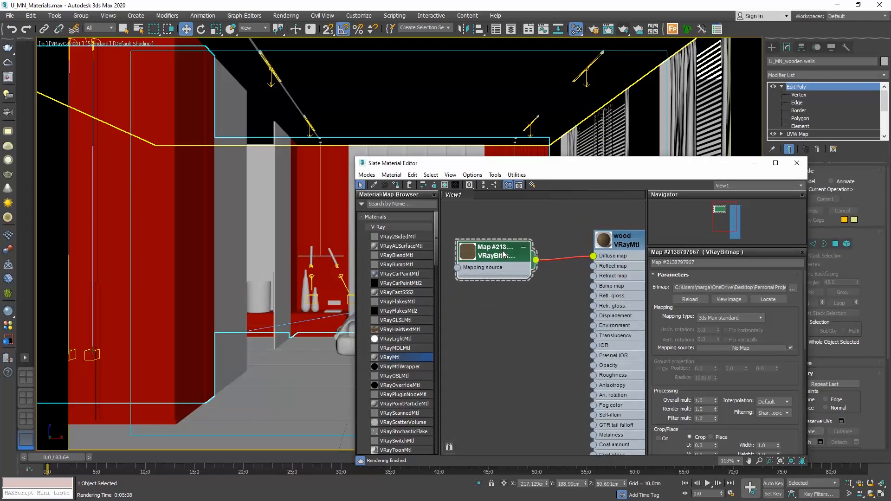
{"action": "left_click", "coordinate": [445, 185]}
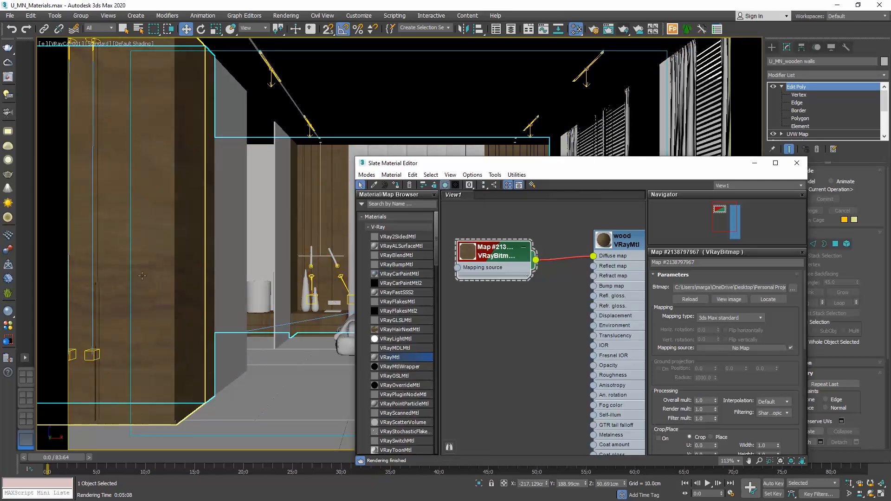
{"action": "left_click_drag", "start_coordinate": [521, 162], "coordinate": [753, 194]}
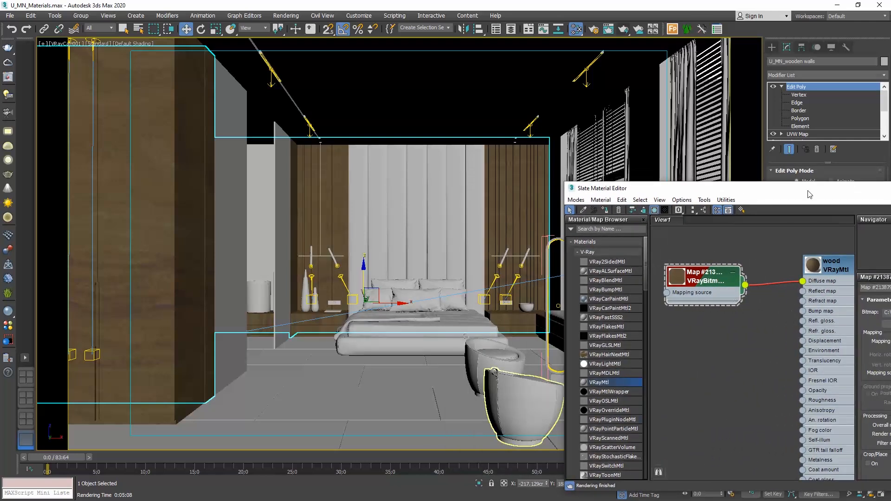
Rotate the wood VRayBitmap texture by setting its W angle to 90 in the mapping coordinates.
{"action": "left_click_drag", "start_coordinate": [808, 193], "coordinate": [595, 160]}
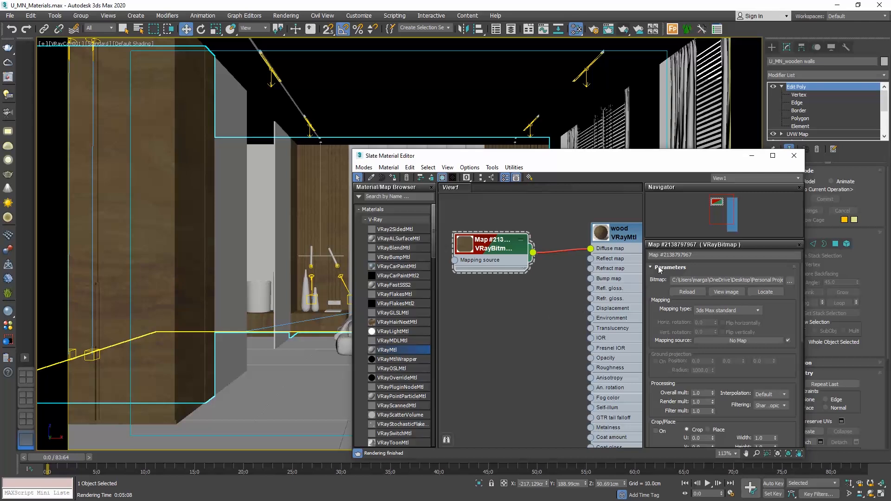
{"action": "left_click", "coordinate": [690, 267]}
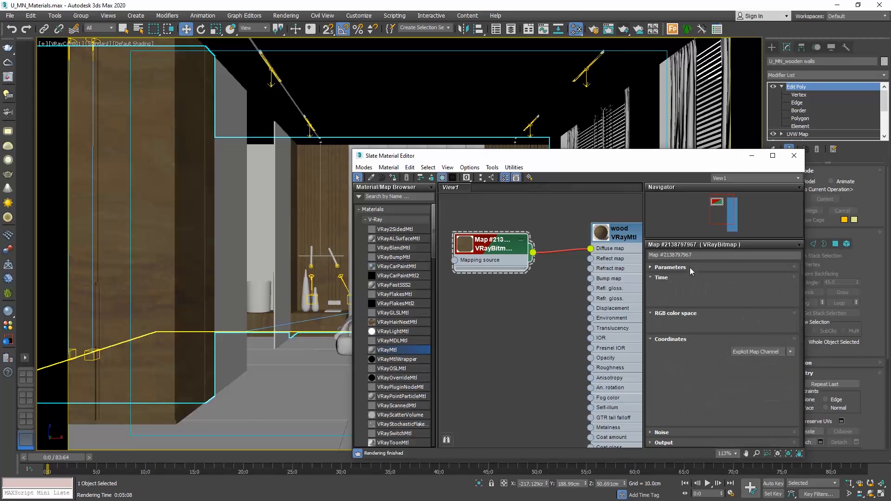
{"action": "left_click", "coordinate": [679, 278]}
{"action": "left_click", "coordinate": [677, 277]}
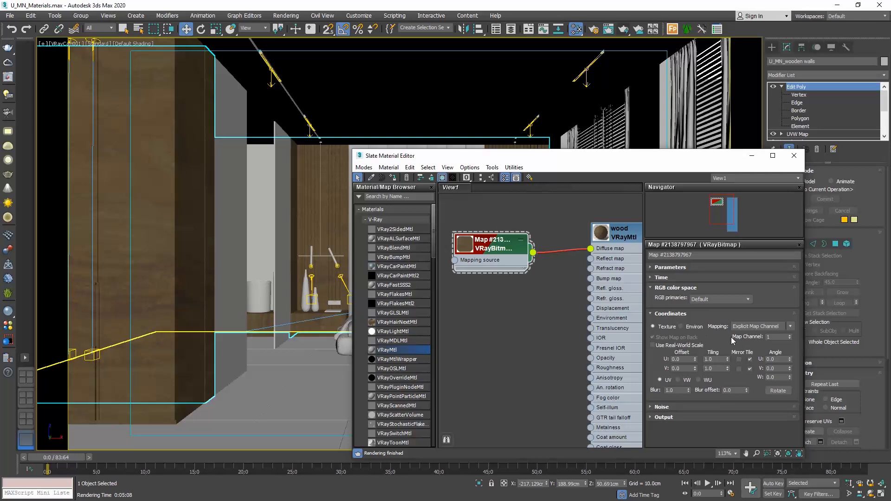
{"action": "double_click", "coordinate": [779, 377]}
{"action": "key", "text": "Return"}
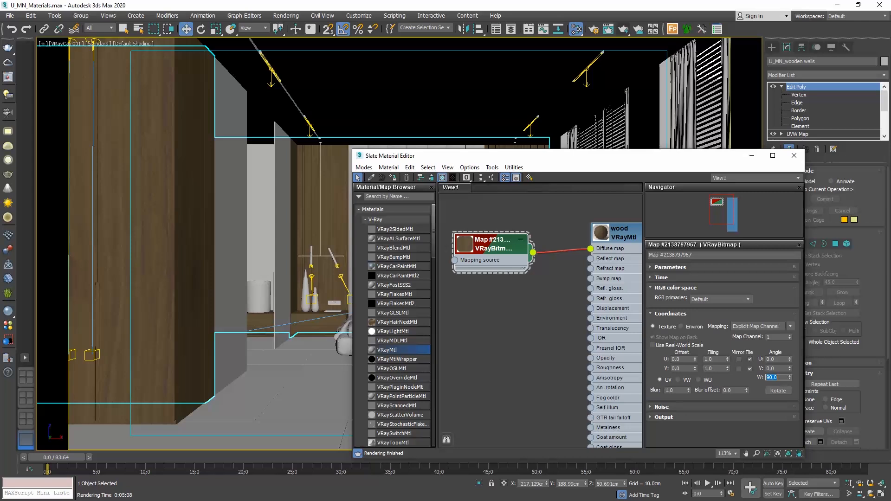
Try a denser wood texture by setting the bitmap's U and V tiling to 2.
{"action": "double_click", "coordinate": [709, 359]}
{"action": "type", "text": "2"}
{"action": "key", "text": "Return"}
{"action": "double_click", "coordinate": [709, 368]}
{"action": "type", "text": "2"}
{"action": "key", "text": "Return"}
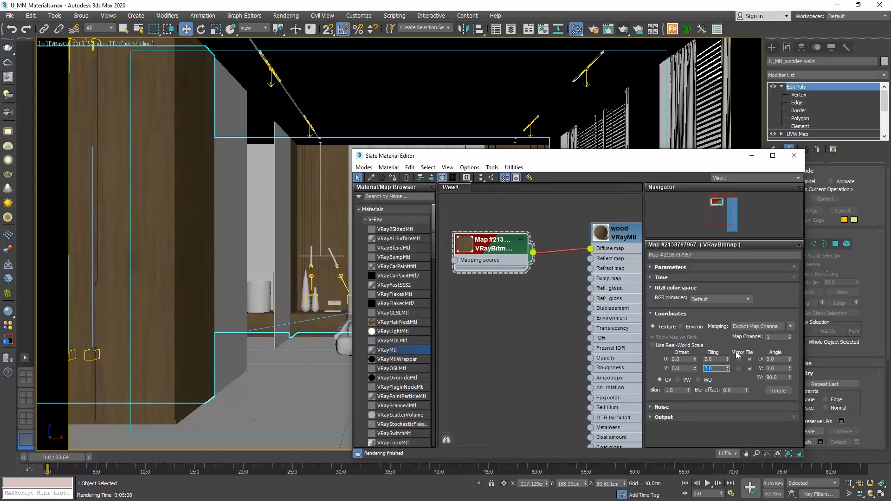
Try a larger wood grain by setting the bitmap's U and V tiling to 0.5.
{"action": "type", "text": ".5"}
{"action": "left_click_drag", "start_coordinate": [706, 360], "coordinate": [694, 363]}
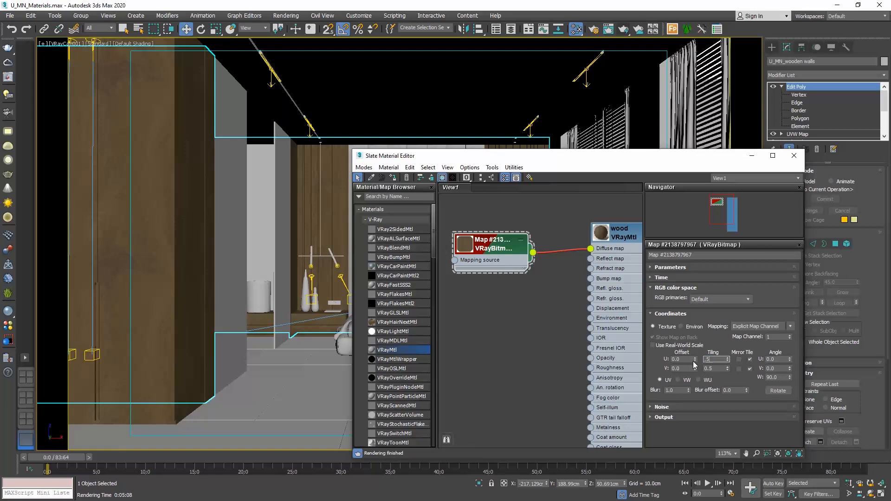
{"action": "type", "text": "0.5"}
{"action": "key", "text": "Return"}
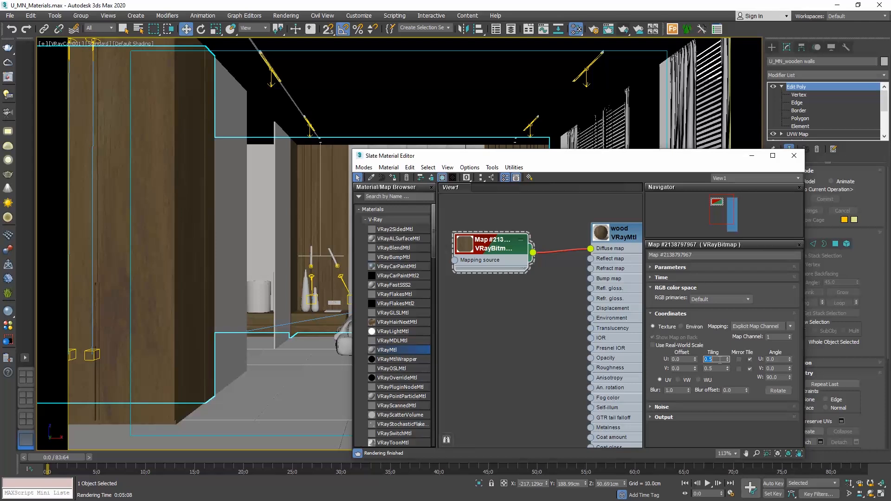
Set the wood bitmap's U tiling to 1 and try a V tiling of 1.5.
{"action": "type", "text": "1"}
{"action": "key", "text": "Tab"}
{"action": "type", "text": "1"}
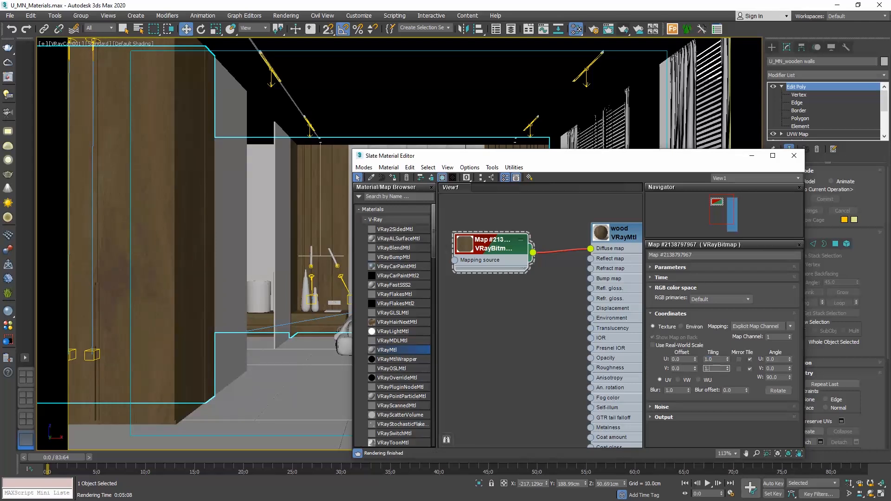
{"action": "type", "text": ".5"}
{"action": "key", "text": "Return"}
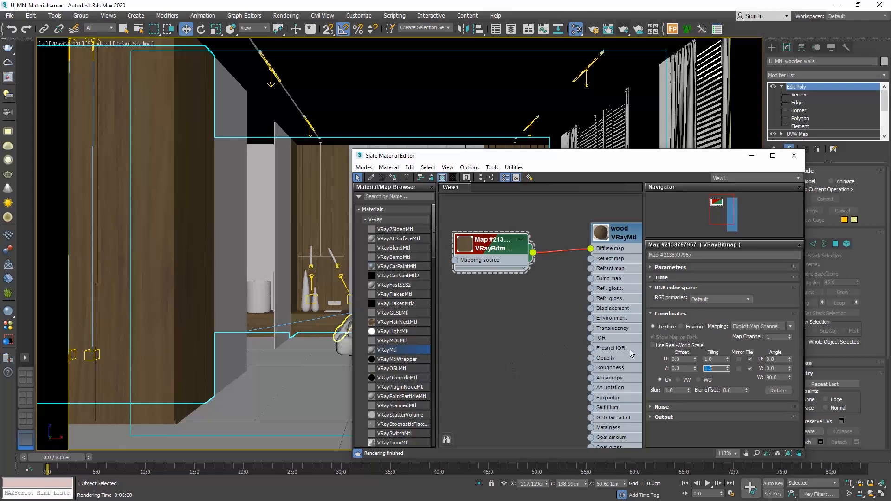
Set the wood bitmap's V tiling back to 1.
{"action": "left_click_drag", "start_coordinate": [728, 370], "coordinate": [726, 363]}
{"action": "type", "text": "1"}
{"action": "key", "text": "Return"}
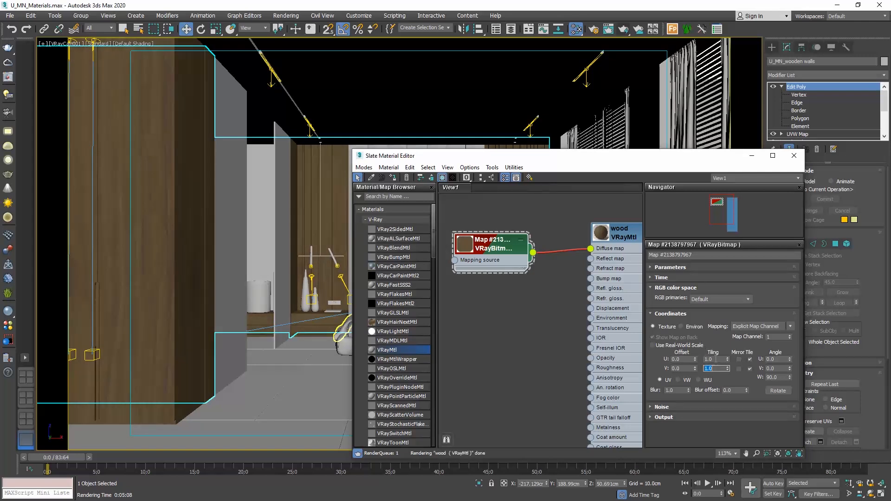
{"action": "left_click", "coordinate": [716, 360]}
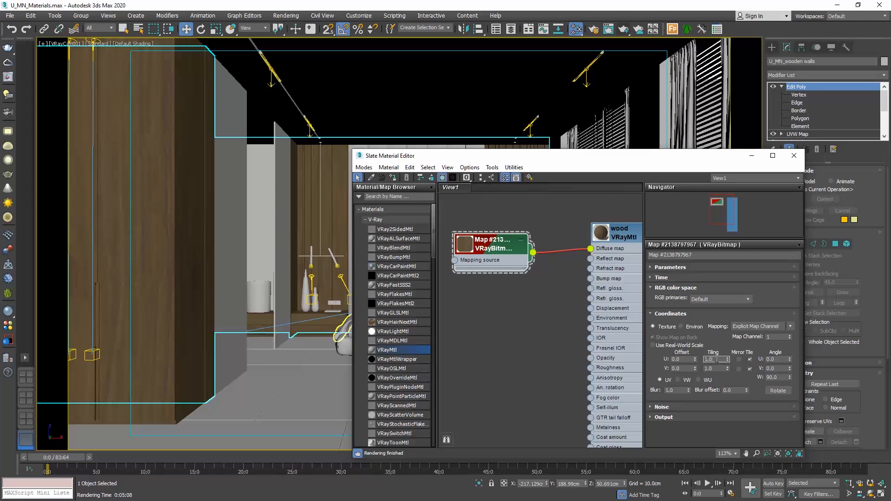
Set the area to render to Crop and fit the crop region around the wooden wardrobe in the camera view.
{"action": "left_click", "coordinate": [793, 155]}
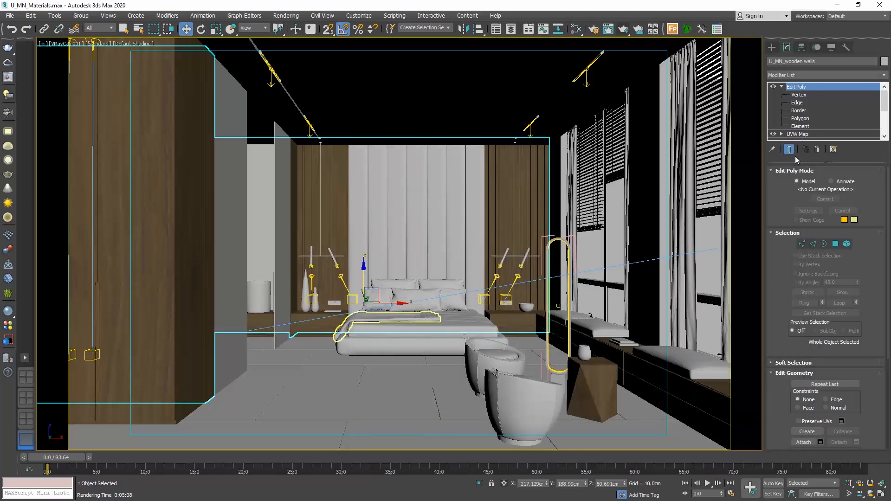
{"action": "left_click", "coordinate": [593, 29]}
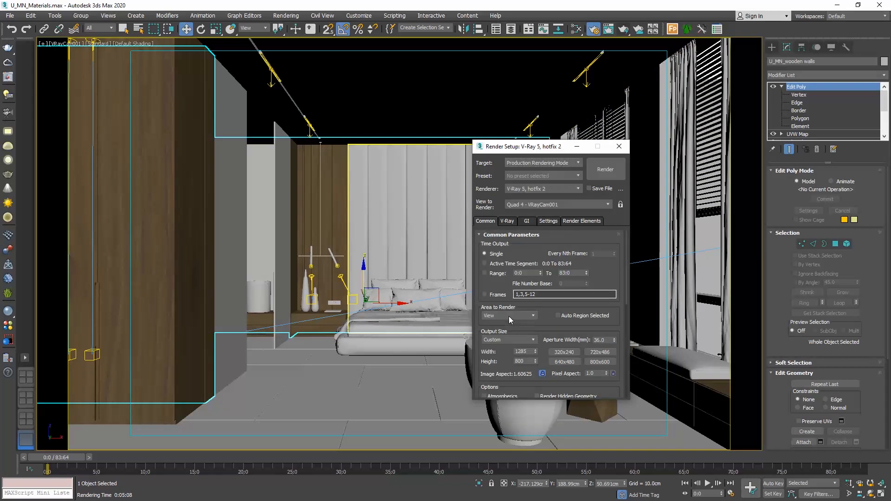
{"action": "left_click", "coordinate": [509, 319]}
{"action": "left_click", "coordinate": [494, 343]}
{"action": "left_click_drag", "start_coordinate": [244, 195], "coordinate": [100, 102]}
{"action": "left_click_drag", "start_coordinate": [165, 237], "coordinate": [226, 434]}
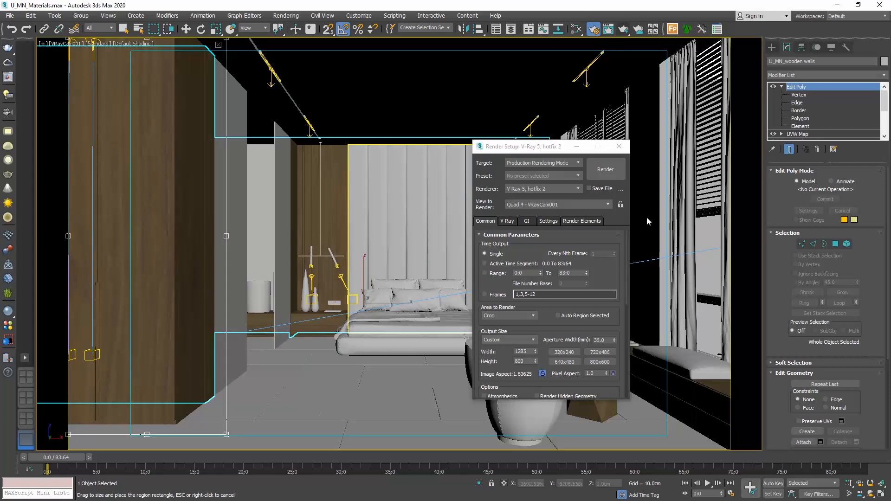
Test-render the cropped wardrobe to check the wood texture, stop the render, and close the frame buffer and render setup.
{"action": "left_click", "coordinate": [606, 170]}
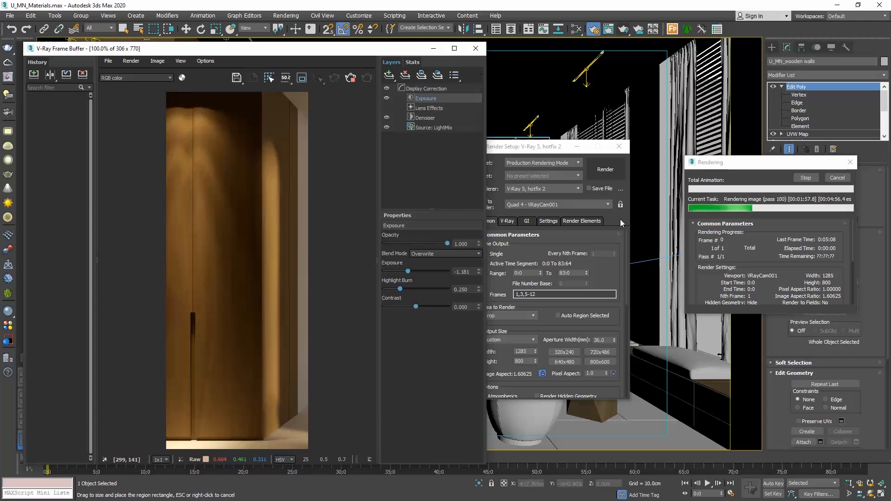
{"action": "left_click_drag", "start_coordinate": [346, 51], "coordinate": [532, 41]}
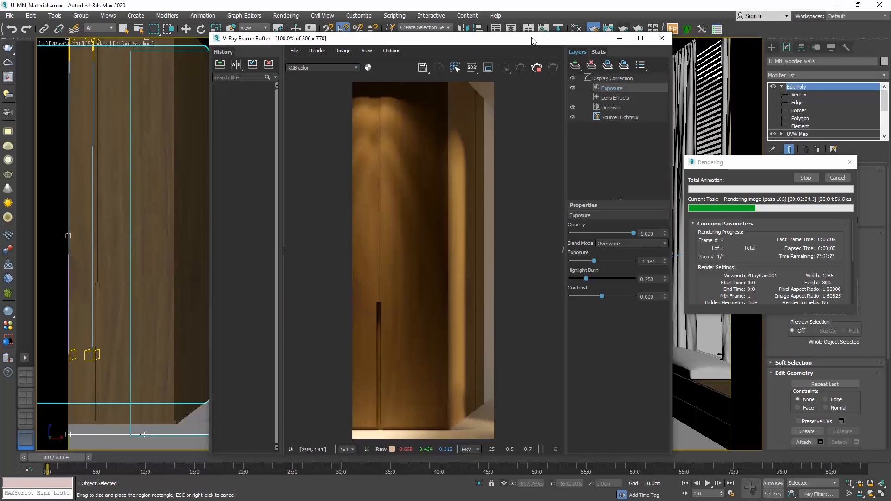
{"action": "left_click", "coordinate": [837, 178]}
{"action": "left_click", "coordinate": [661, 38]}
{"action": "left_click", "coordinate": [593, 29]}
Set the wood VRayMtl's reflection colour to pure white with a value of 255.
{"action": "left_click", "coordinate": [576, 29]}
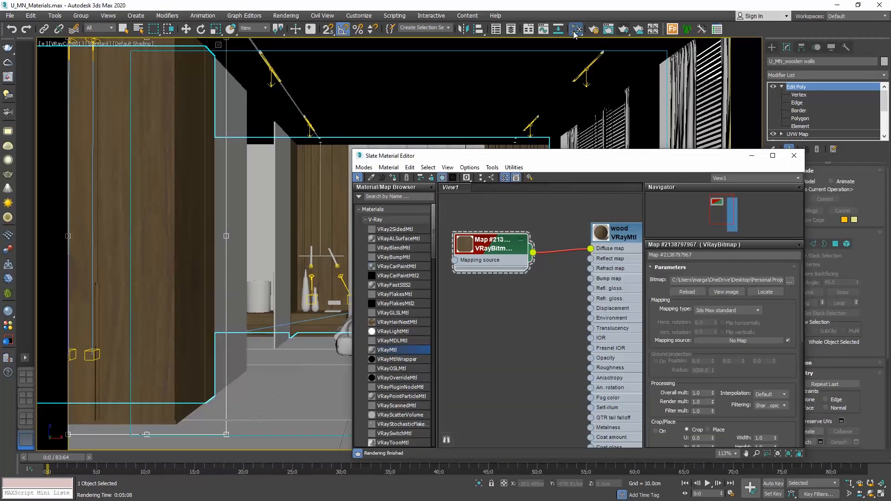
{"action": "double_click", "coordinate": [624, 288]}
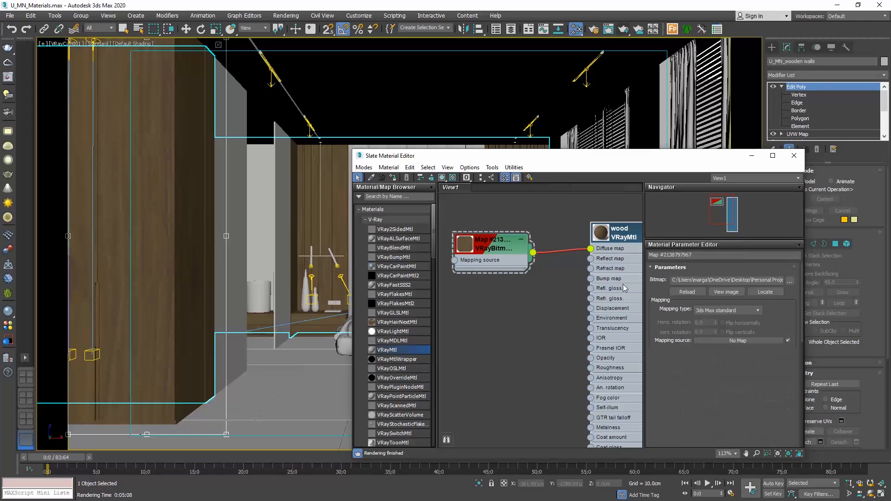
{"action": "middle_click_drag", "start_coordinate": [570, 290], "coordinate": [541, 274]}
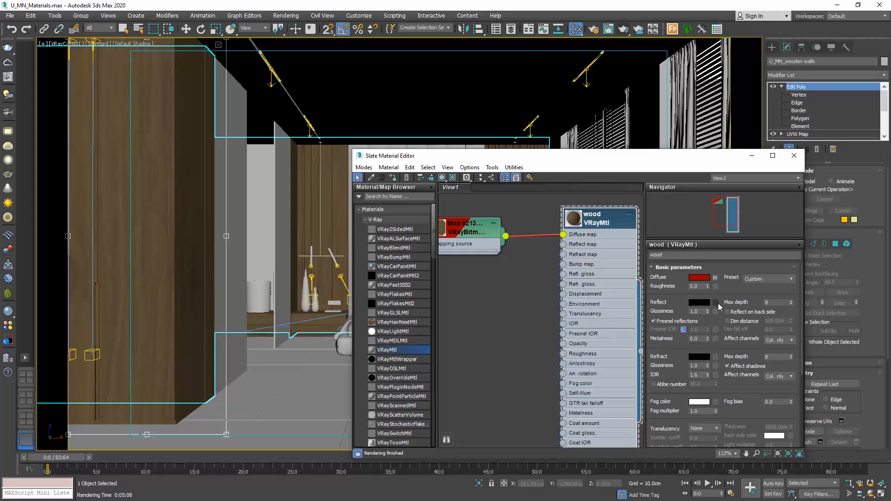
{"action": "left_click", "coordinate": [699, 303]}
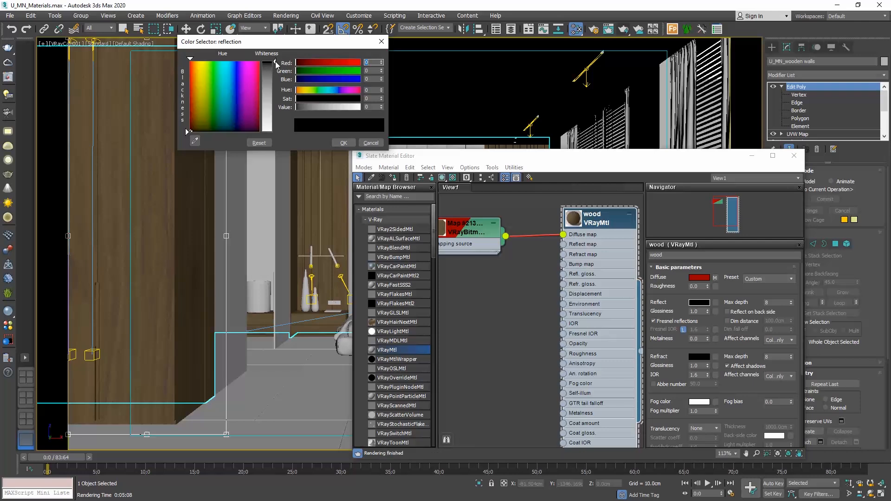
{"action": "left_click_drag", "start_coordinate": [276, 63], "coordinate": [281, 136]}
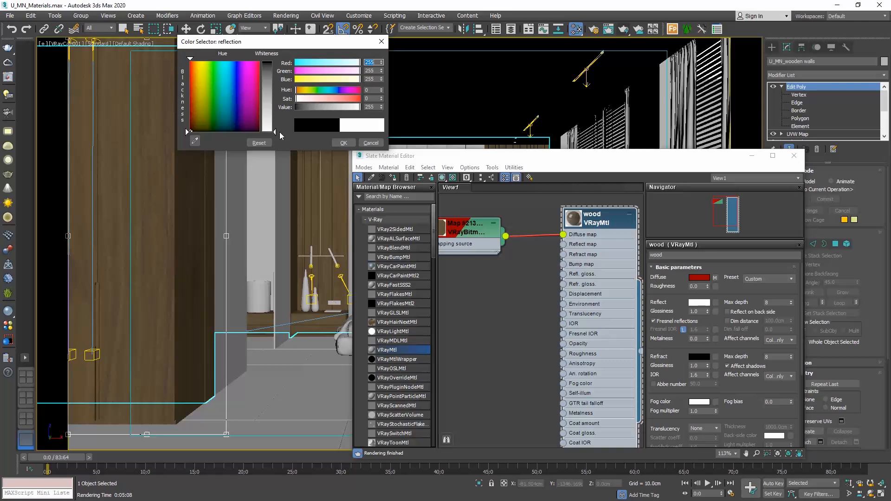
{"action": "left_click", "coordinate": [342, 143]}
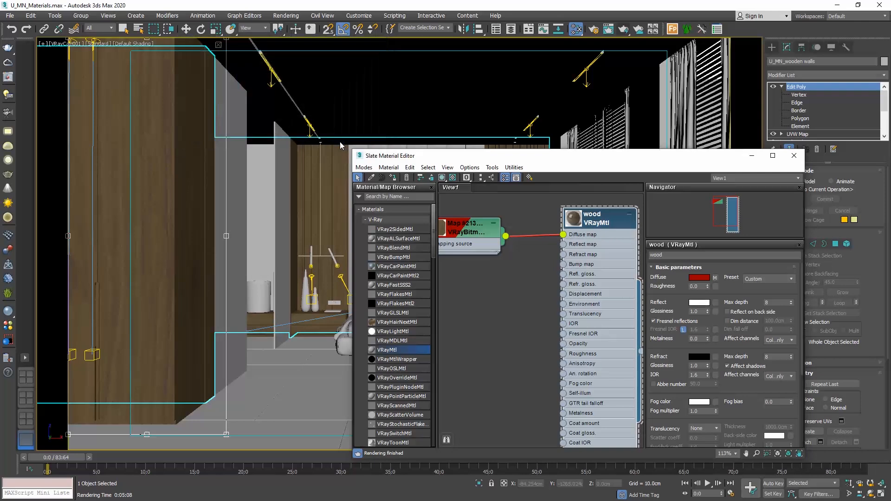
Test-render the cropped wardrobe to check the wood with white reflection, then stop the render and close the frame buffer.
{"action": "left_click", "coordinate": [624, 30]}
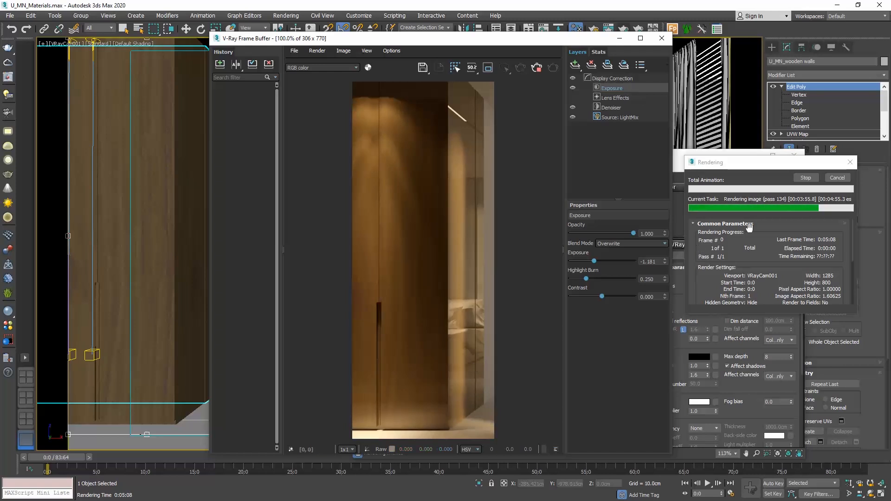
{"action": "left_click", "coordinate": [838, 178]}
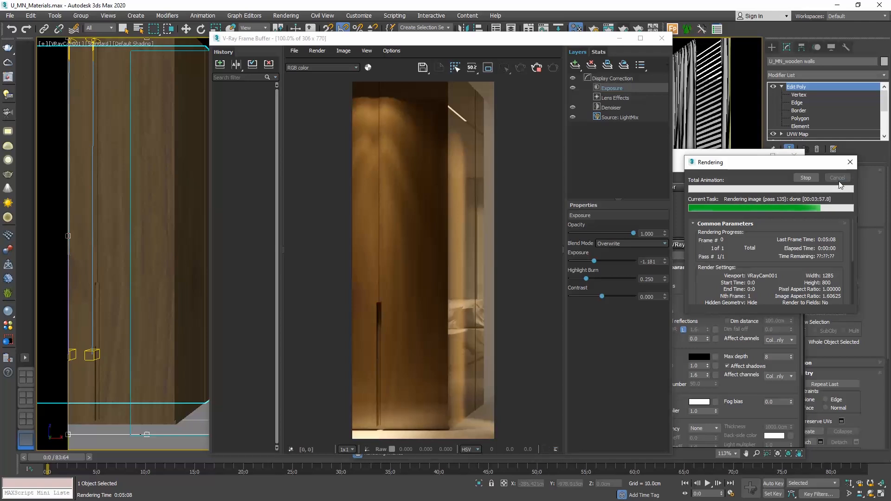
{"action": "left_click", "coordinate": [661, 38]}
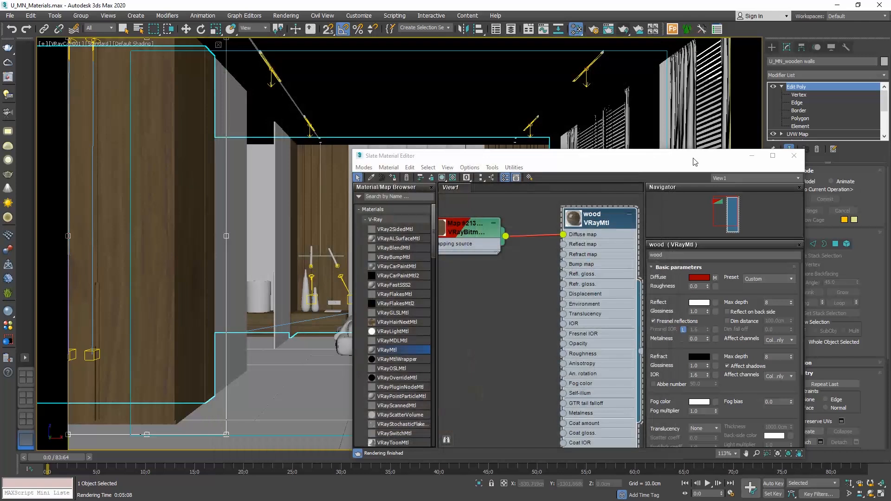
Set the wood material's reflection glossiness to 0.8.
{"action": "left_click_drag", "start_coordinate": [695, 161], "coordinate": [631, 126]}
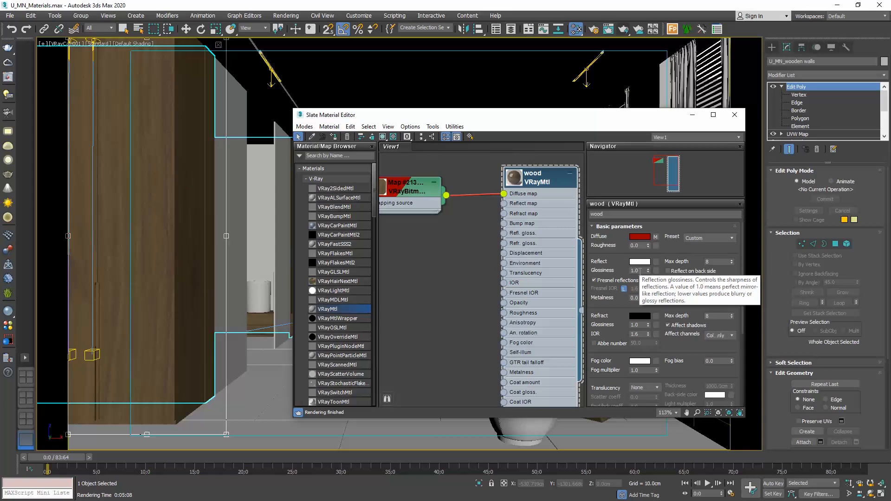
{"action": "left_click_drag", "start_coordinate": [639, 271], "coordinate": [627, 270]}
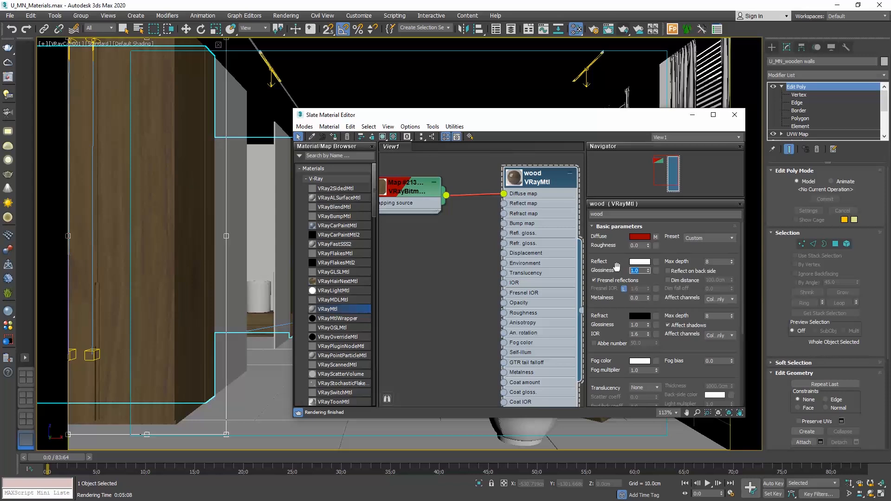
{"action": "type", "text": "0.8"}
{"action": "key", "text": "Return"}
Test-render the cropped wardrobe to check the 0.8 reflection glossiness, then stop the render and close the frame buffer.
{"action": "left_click", "coordinate": [623, 29]}
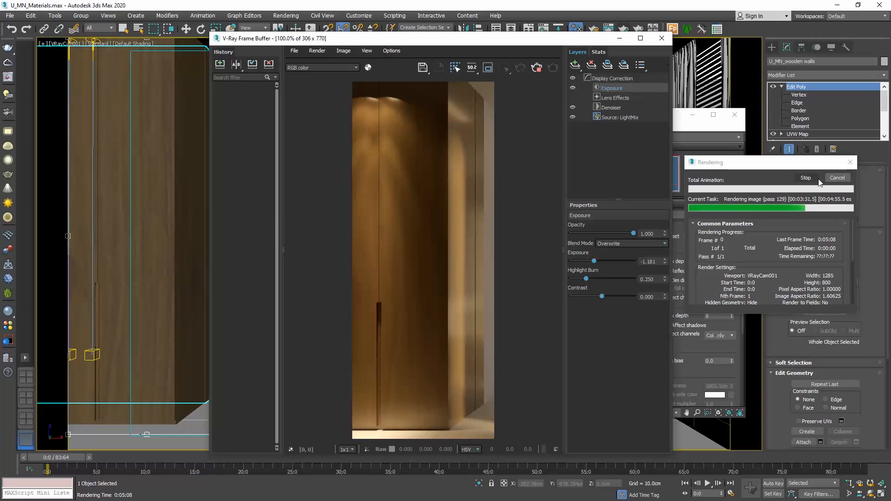
{"action": "left_click", "coordinate": [839, 180]}
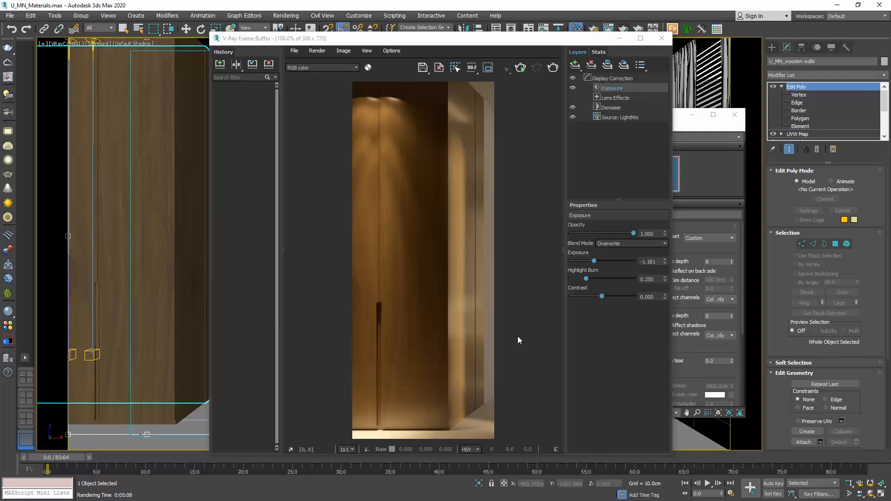
{"action": "left_click", "coordinate": [661, 38]}
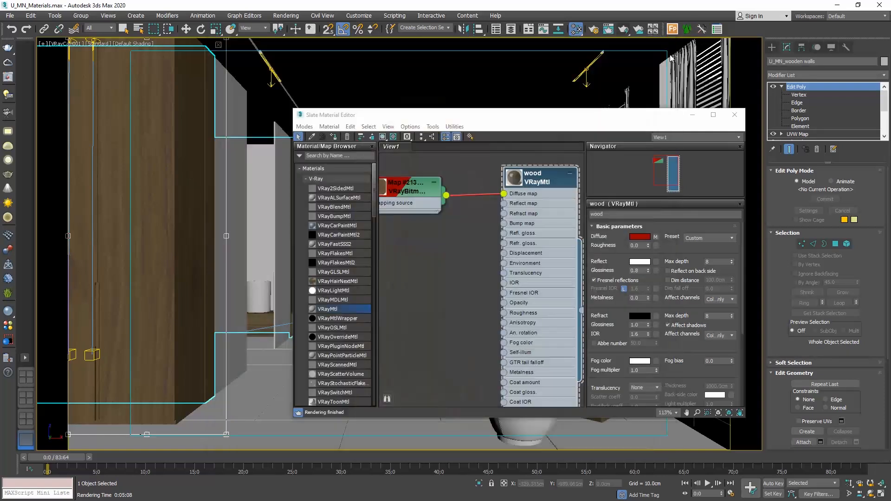
Close the material editor and switch the area to render in the render setup back to View.
{"action": "left_click", "coordinate": [734, 114]}
{"action": "left_click", "coordinate": [593, 29]}
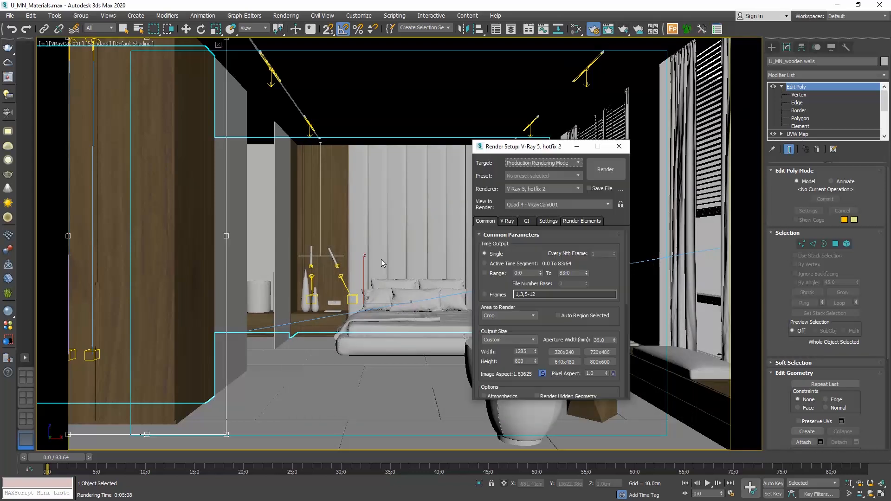
{"action": "left_click", "coordinate": [495, 316]}
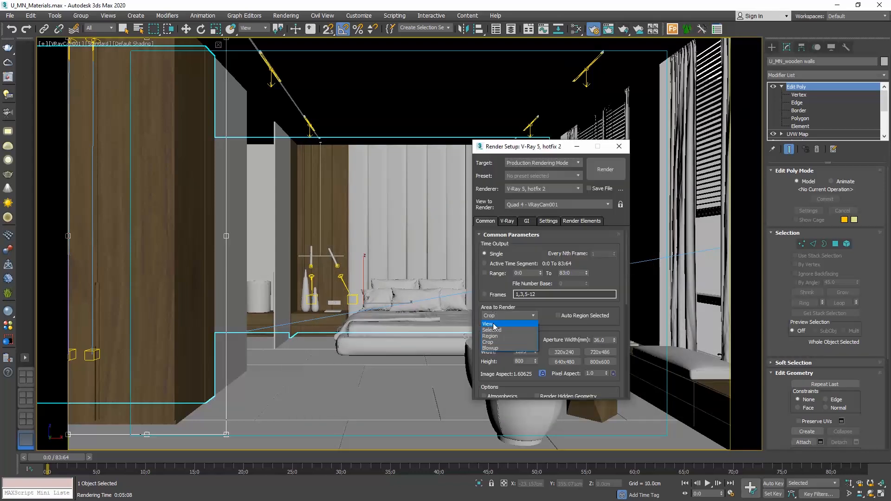
{"action": "left_click", "coordinate": [491, 322]}
Render the full bedroom camera view to check the wood material, then return to the Slate Material Editor.
{"action": "left_click", "coordinate": [604, 175]}
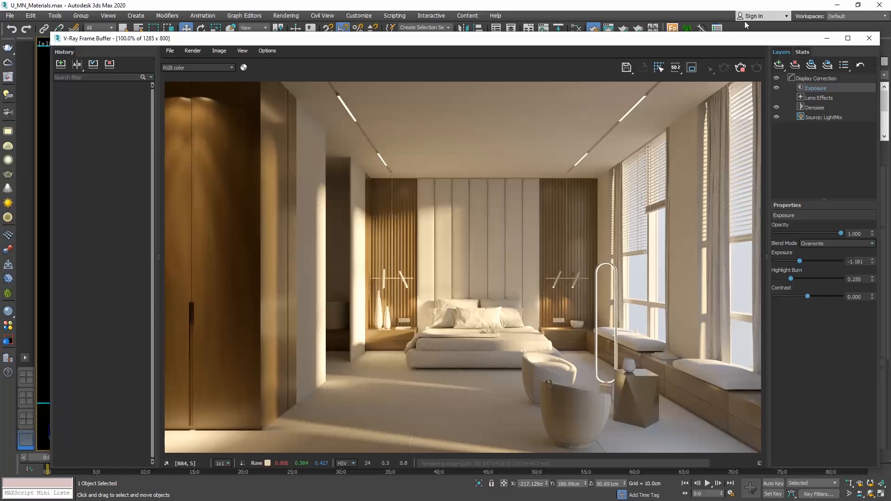
{"action": "left_click", "coordinate": [870, 38]}
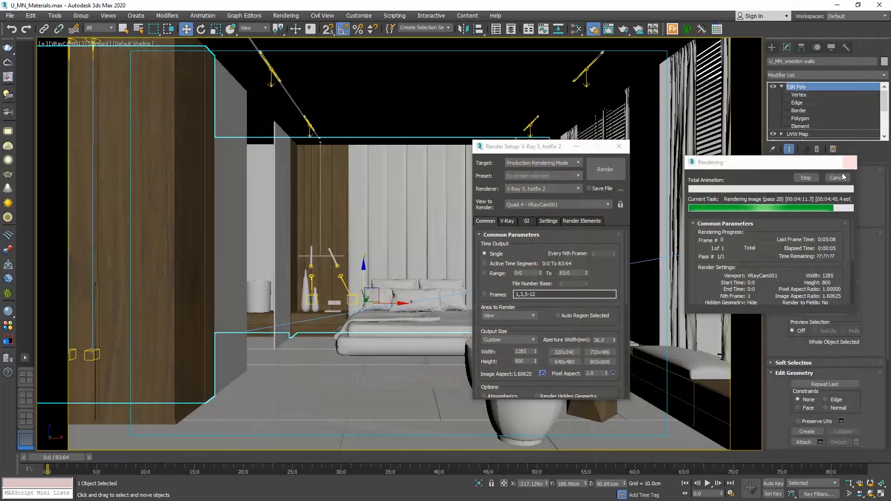
{"action": "left_click", "coordinate": [619, 146]}
{"action": "key", "text": "m"}
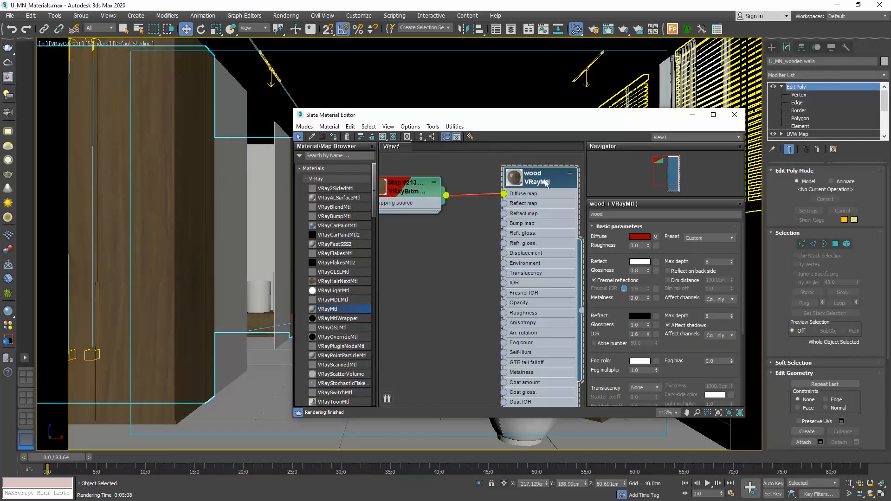
Set the wood material's reflection color value to 135 and render the bedroom camera view to check it.
{"action": "left_click", "coordinate": [642, 262]}
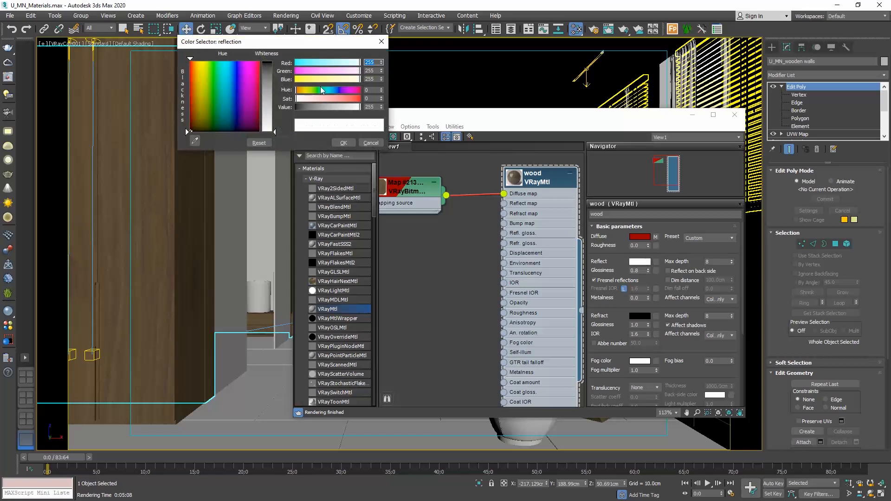
{"action": "double_click", "coordinate": [370, 107]}
{"action": "type", "text": "135"}
{"action": "key", "text": "Return"}
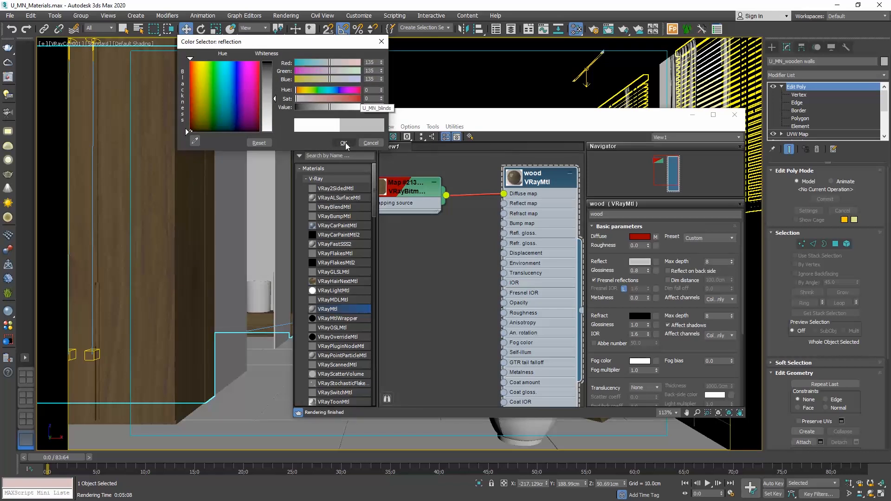
{"action": "left_click", "coordinate": [347, 143]}
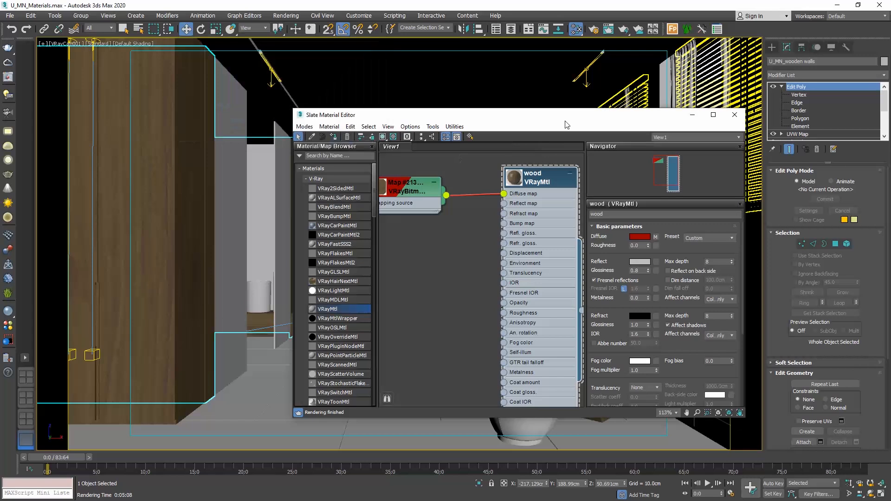
{"action": "left_click", "coordinate": [623, 29]}
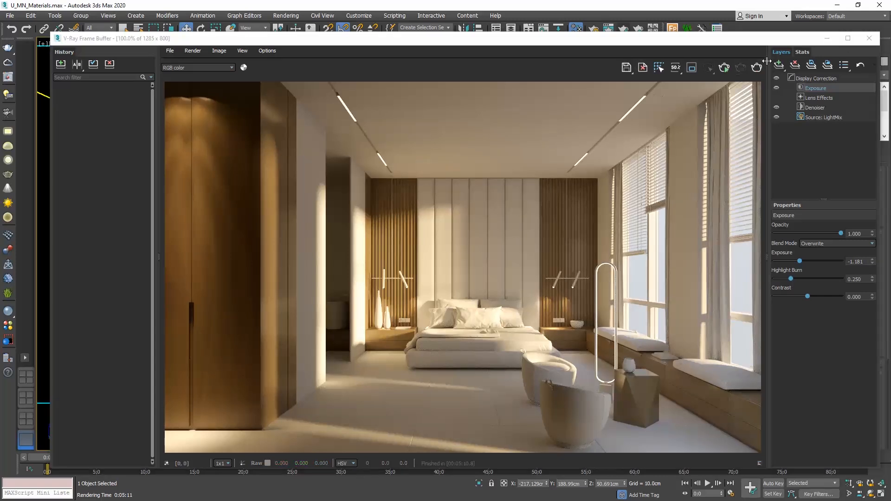
{"action": "left_click", "coordinate": [870, 39]}
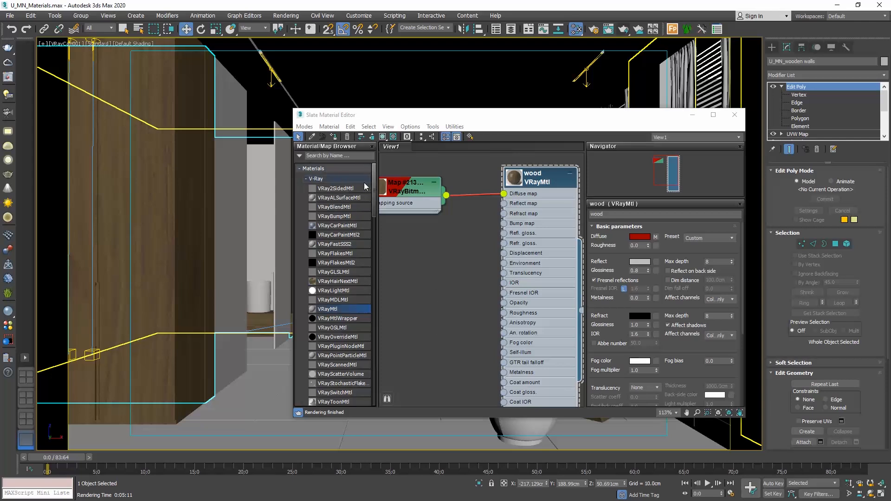
Try adding a VRayBitmap node from the map library for the wood's reflection, and delete it.
{"action": "scroll", "coordinate": [364, 184], "scroll_direction": "down", "scroll_amount": 9}
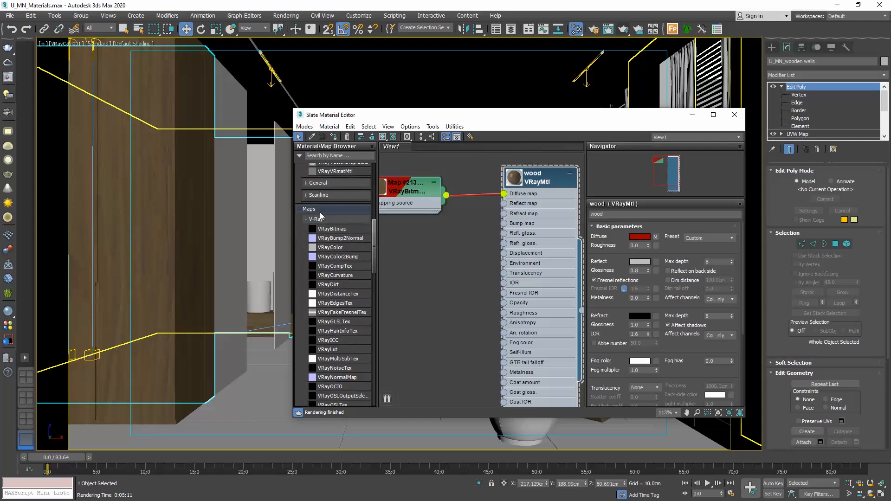
{"action": "left_click", "coordinate": [327, 229]}
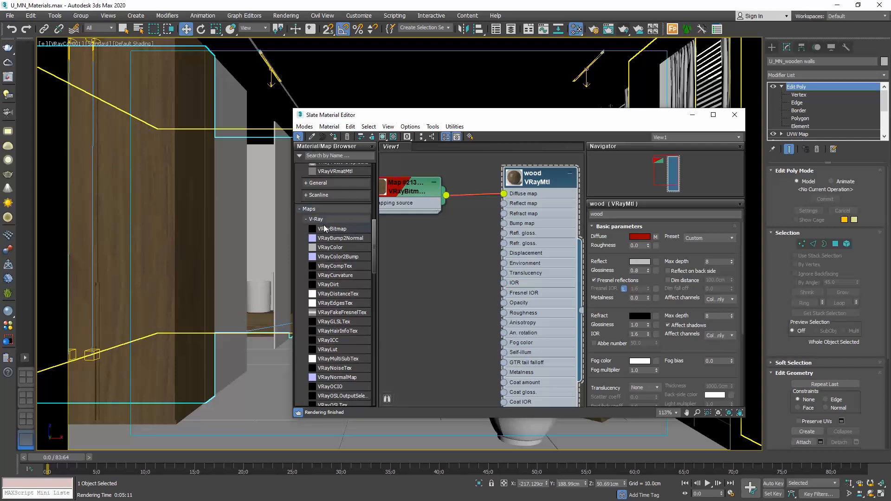
{"action": "left_click", "coordinate": [430, 271]}
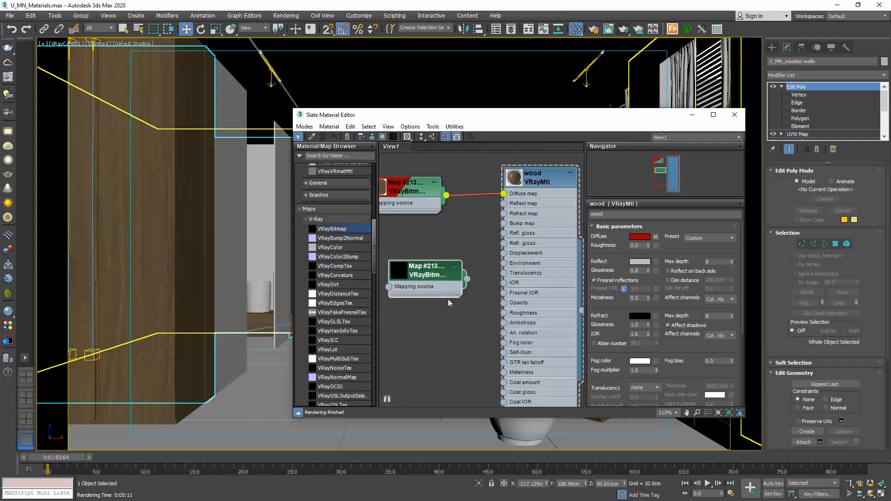
{"action": "left_click_drag", "start_coordinate": [466, 279], "coordinate": [505, 204]}
{"action": "key", "text": "Delete"}
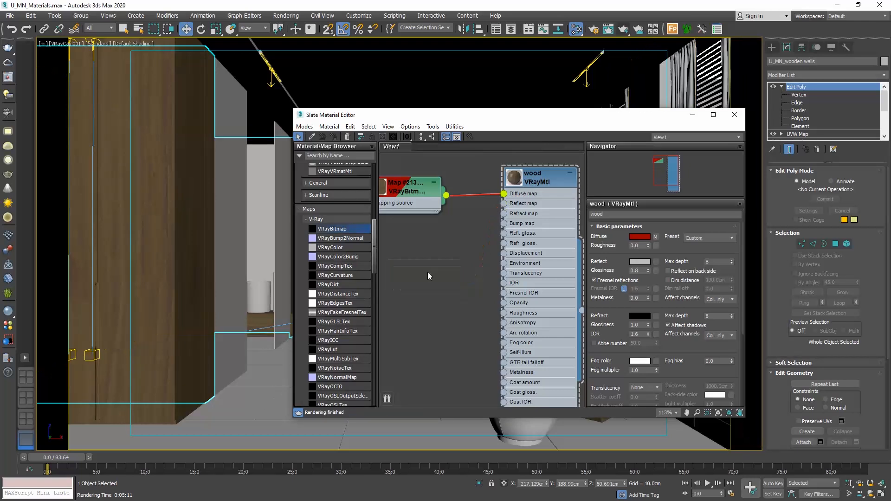
Create a VRayBitmap node directly in the node view, connect it to the wood's Reflect map, and delete it again.
{"action": "middle_click_drag", "start_coordinate": [428, 271], "coordinate": [445, 269]}
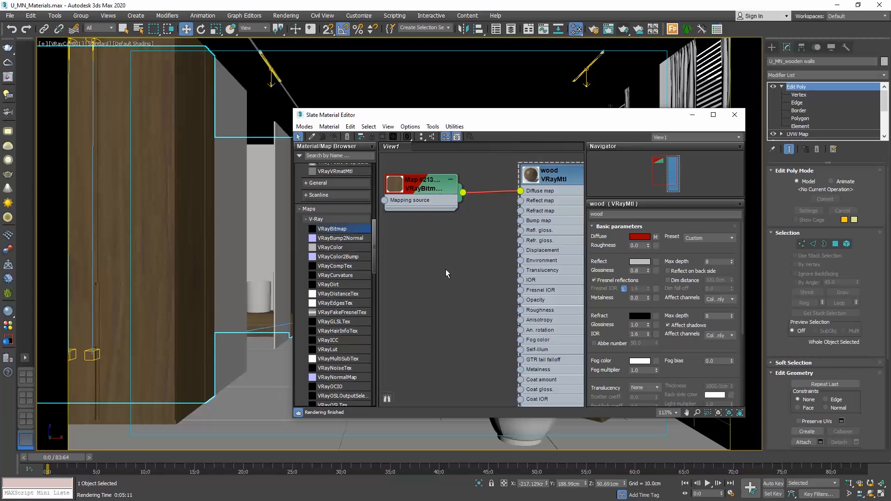
{"action": "right_click", "coordinate": [431, 289]}
{"action": "mouse_move", "coordinate": [455, 306]}
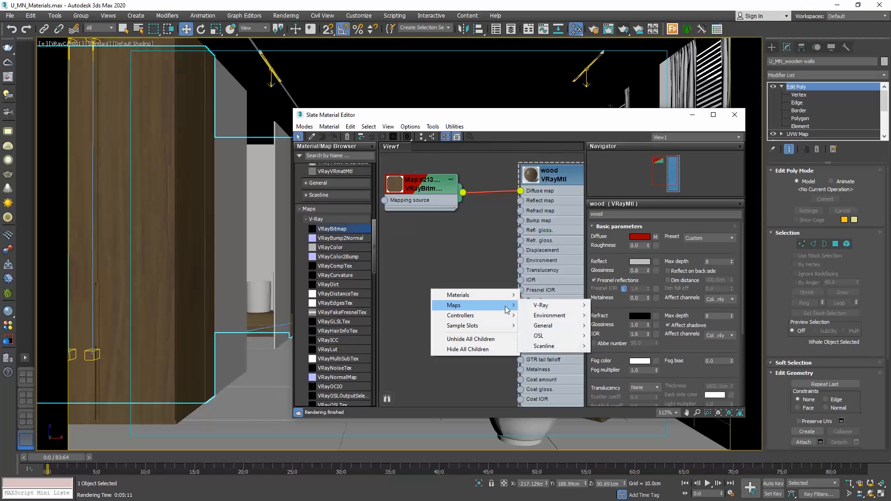
{"action": "mouse_move", "coordinate": [543, 305]}
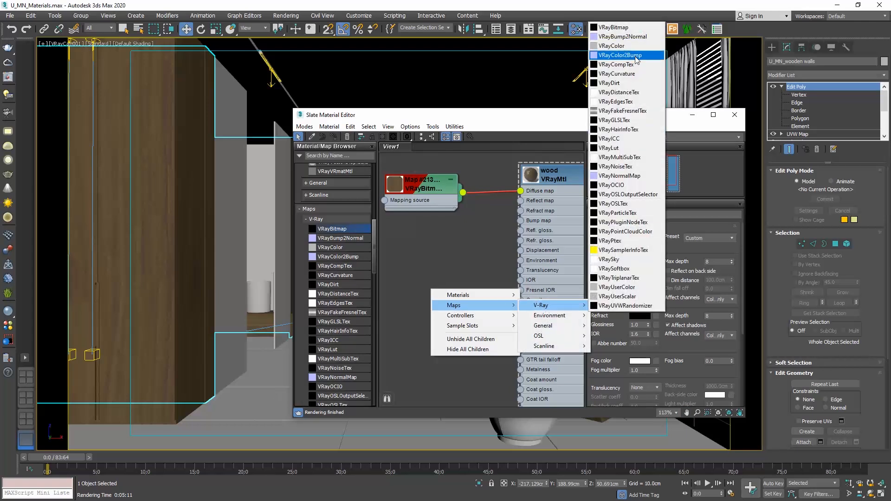
{"action": "left_click", "coordinate": [615, 27]}
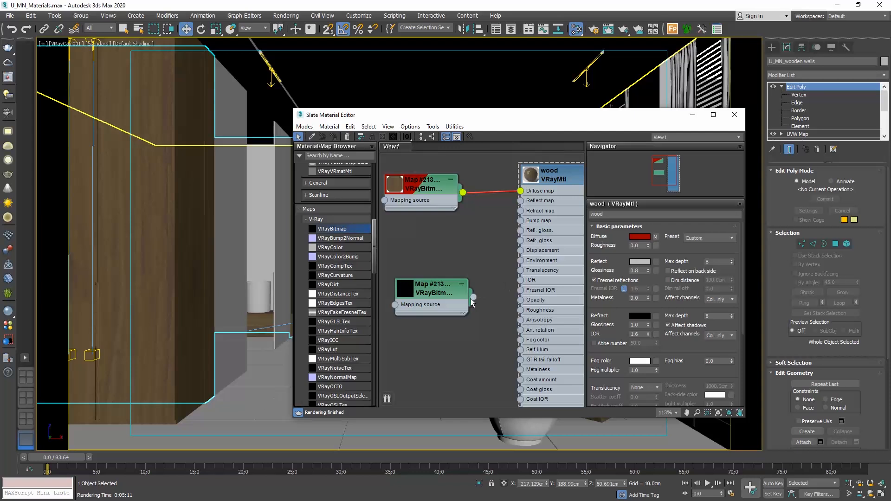
{"action": "left_click_drag", "start_coordinate": [472, 300], "coordinate": [493, 272]}
{"action": "left_click_drag", "start_coordinate": [515, 218], "coordinate": [520, 201]}
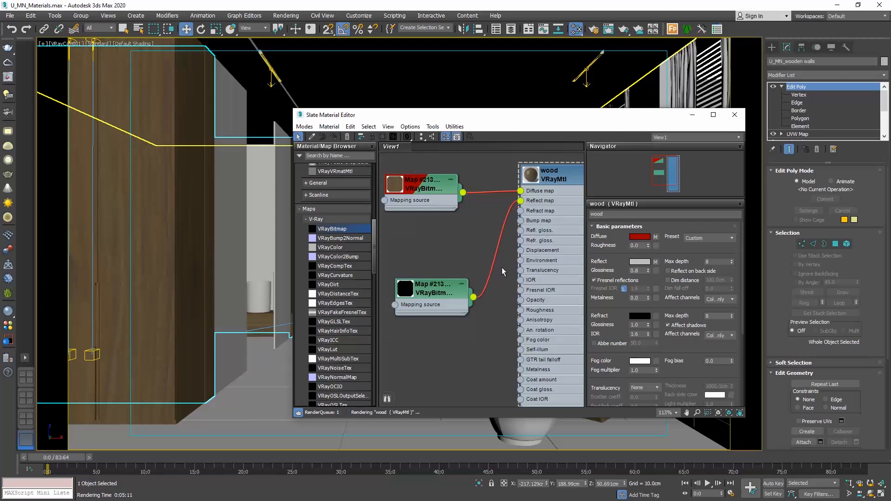
{"action": "left_click", "coordinate": [433, 291]}
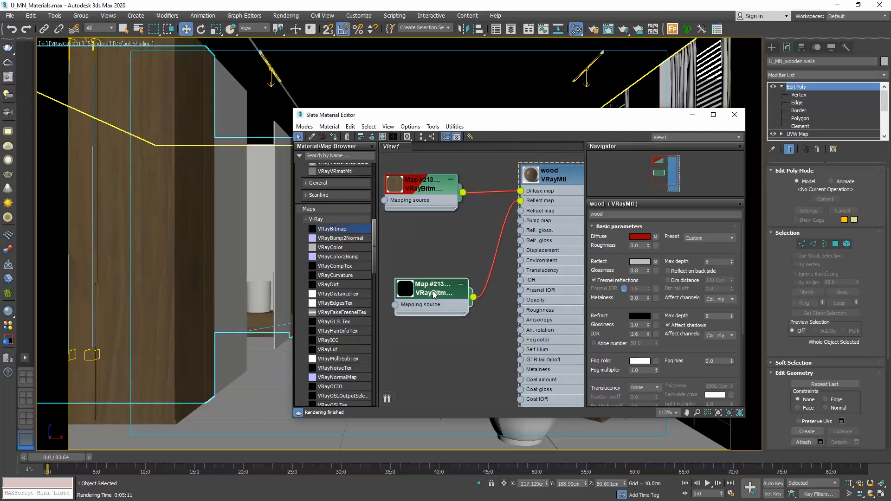
{"action": "key", "text": "Delete"}
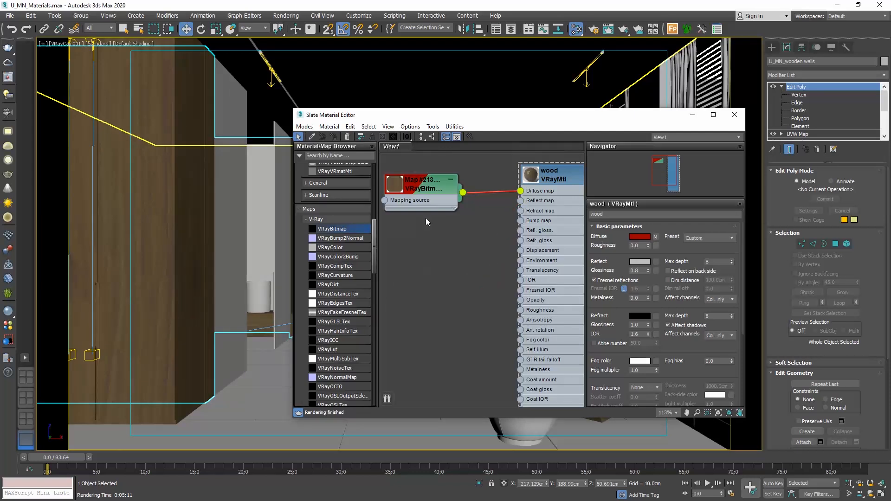
Duplicate the diffuse bitmap node, connect the copy to the wood's Reflect map, and load the U_MN_Wood_Ref image into it.
{"action": "left_click", "coordinate": [429, 187]}
{"action": "left_click_drag", "start_coordinate": [429, 187], "coordinate": [520, 202], "text": "shift"}
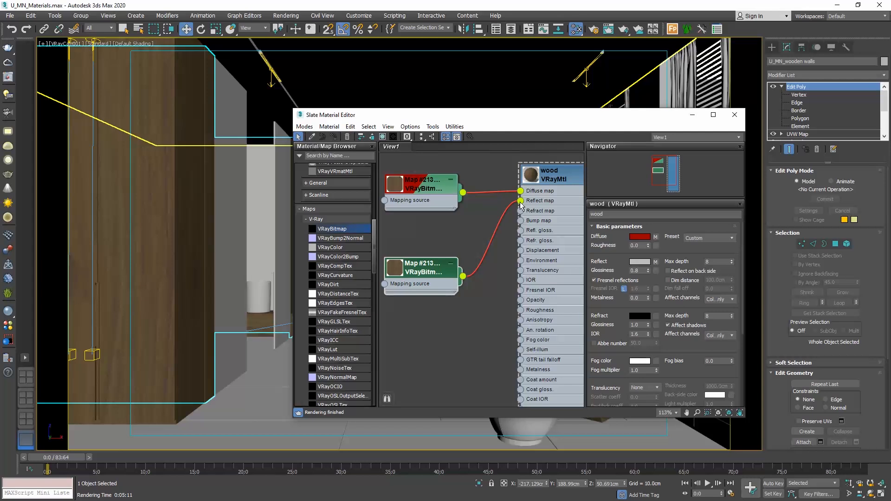
{"action": "double_click", "coordinate": [425, 273]}
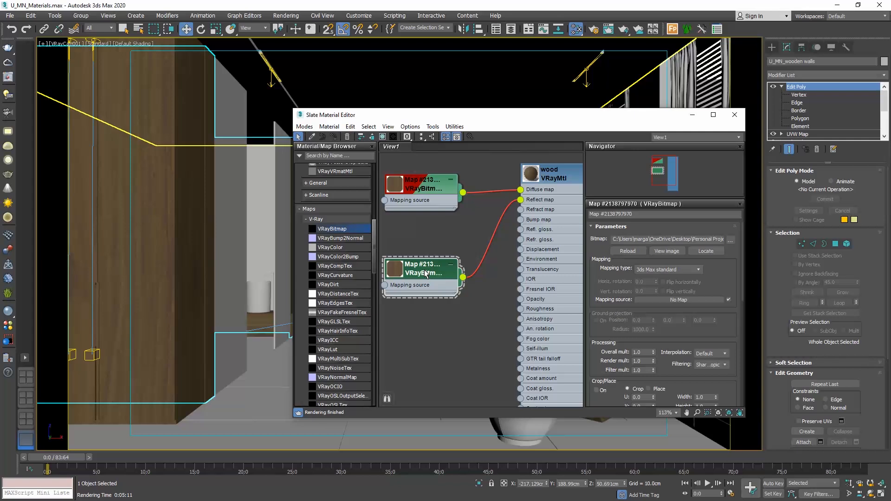
{"action": "left_click", "coordinate": [730, 240]}
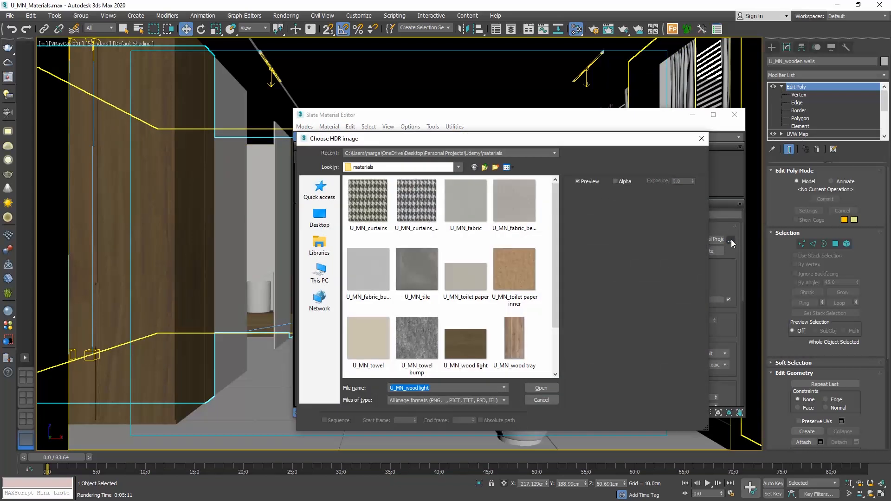
{"action": "left_click_drag", "start_coordinate": [556, 246], "coordinate": [564, 299]}
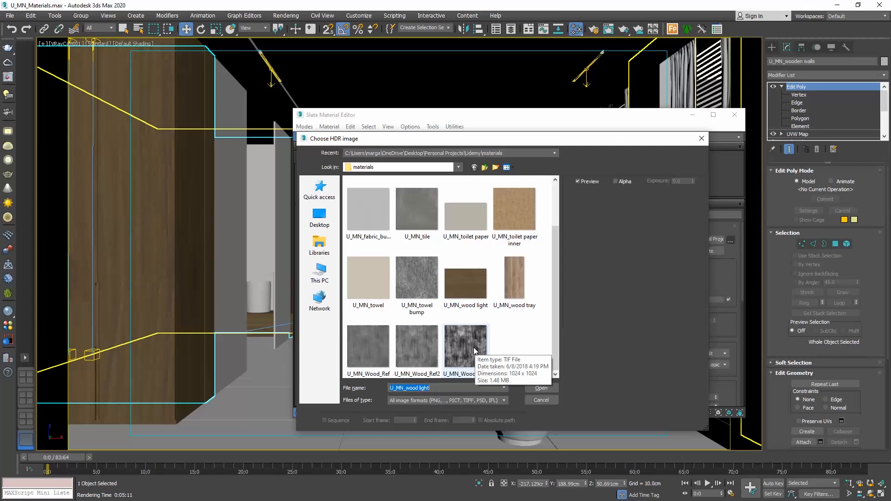
{"action": "left_click", "coordinate": [367, 349]}
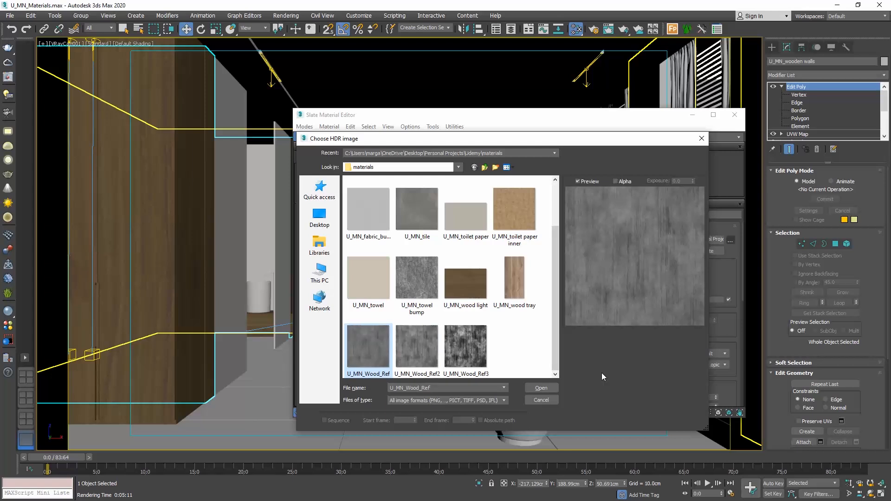
{"action": "left_click", "coordinate": [552, 388]}
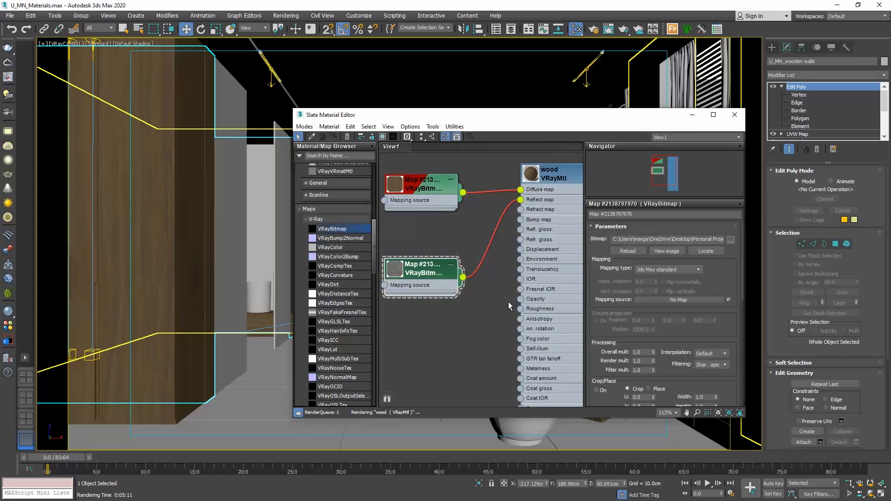
Show the reflection bitmap in the viewport and set its W angle to 0.
{"action": "left_click", "coordinate": [382, 138]}
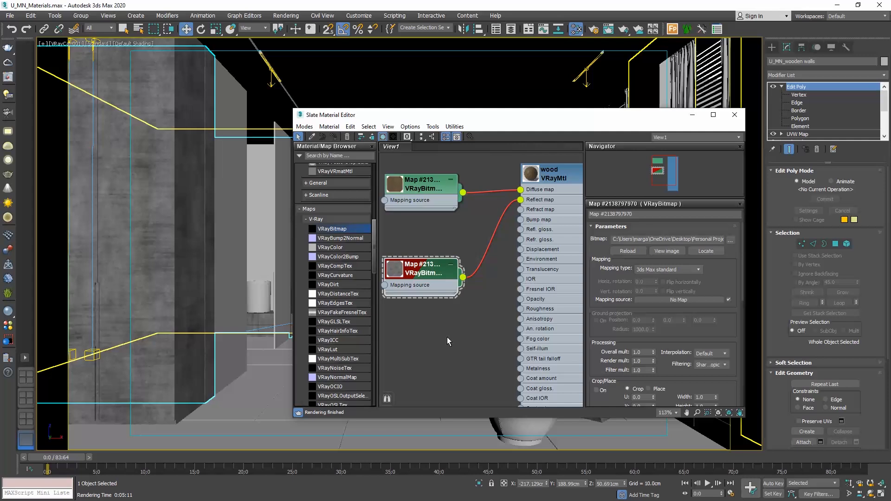
{"action": "left_click_drag", "start_coordinate": [703, 373], "coordinate": [710, 111]}
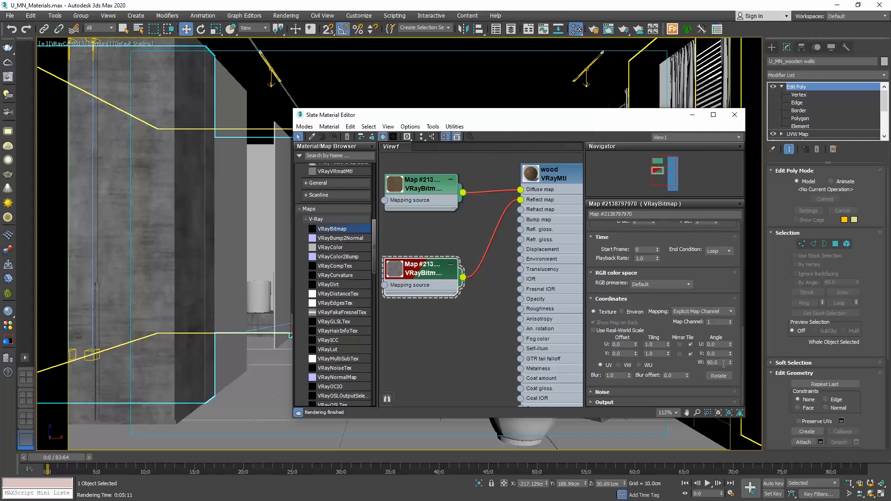
{"action": "double_click", "coordinate": [723, 364]}
{"action": "type", "text": "0"}
{"action": "key", "text": "Return"}
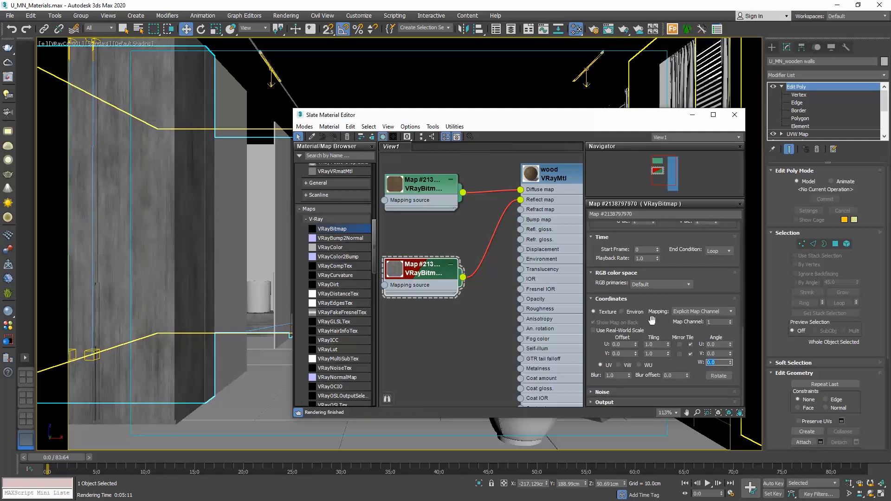
Enlarge the reflection bitmap's node thumbnail and open an enlarged preview window for the wood material beside its parameters.
{"action": "double_click", "coordinate": [396, 269]}
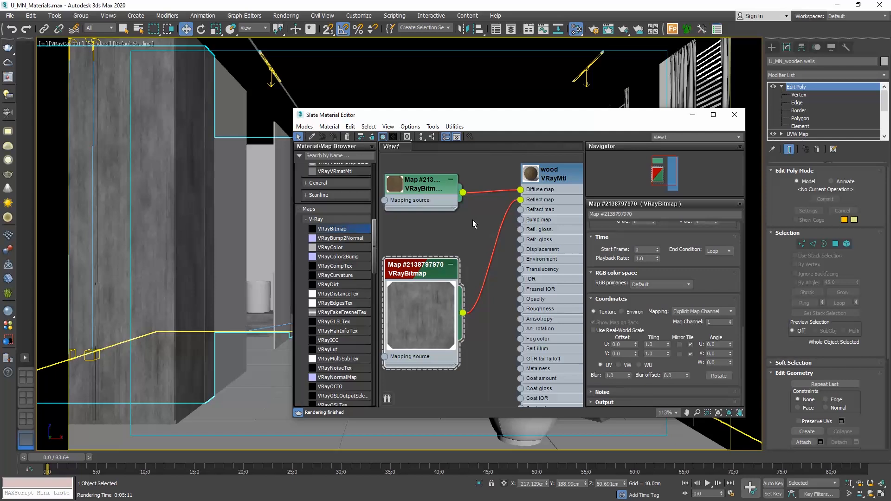
{"action": "right_click", "coordinate": [535, 177]}
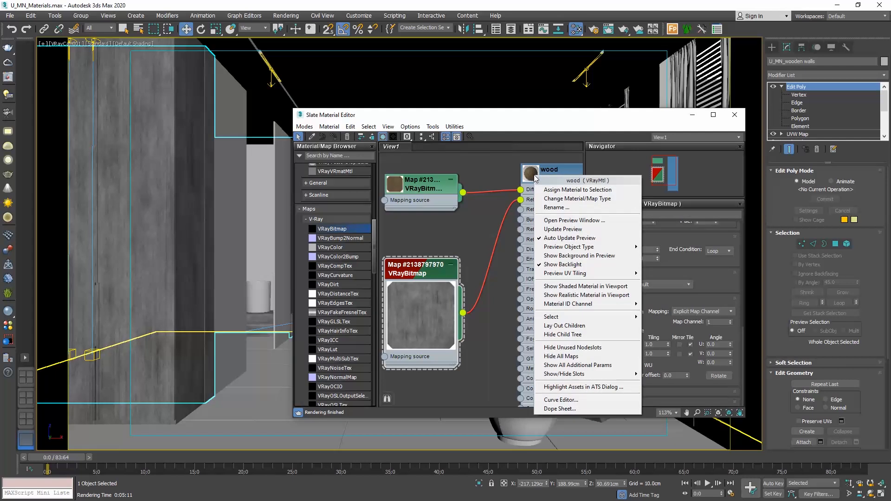
{"action": "left_click", "coordinate": [566, 220]}
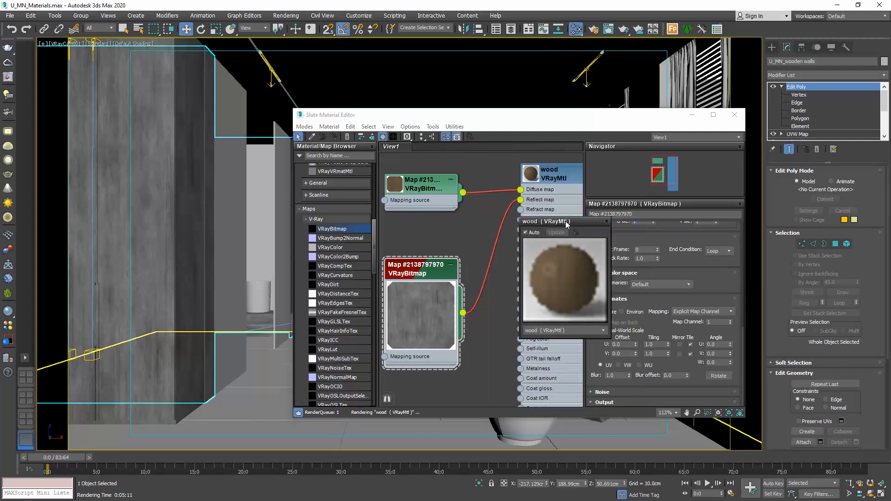
{"action": "left_click_drag", "start_coordinate": [566, 224], "coordinate": [450, 170]}
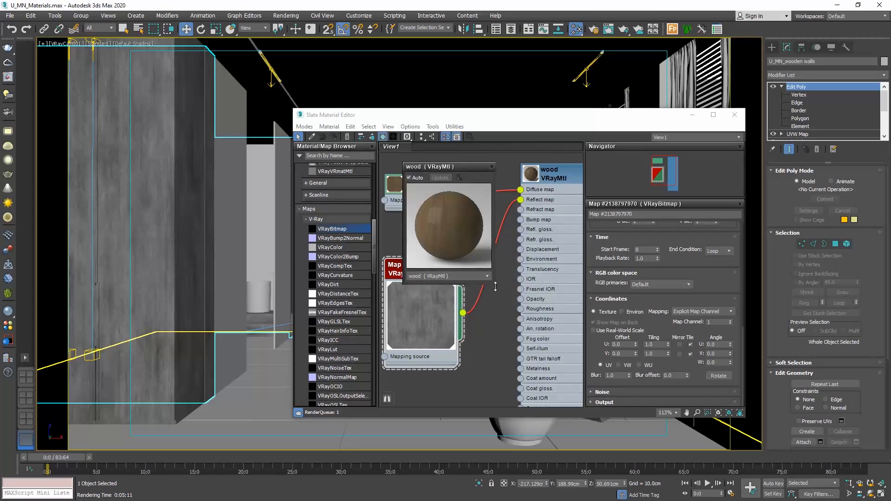
{"action": "left_click_drag", "start_coordinate": [494, 284], "coordinate": [587, 378]}
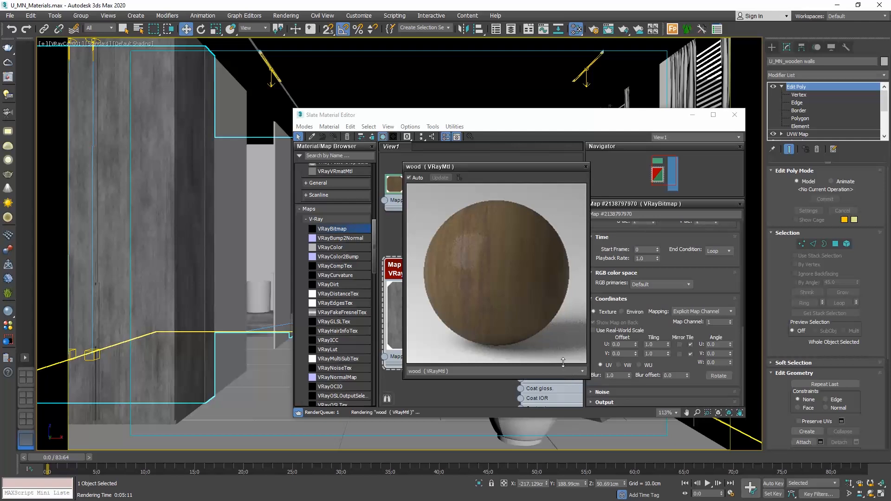
{"action": "left_click_drag", "start_coordinate": [518, 172], "coordinate": [493, 167]}
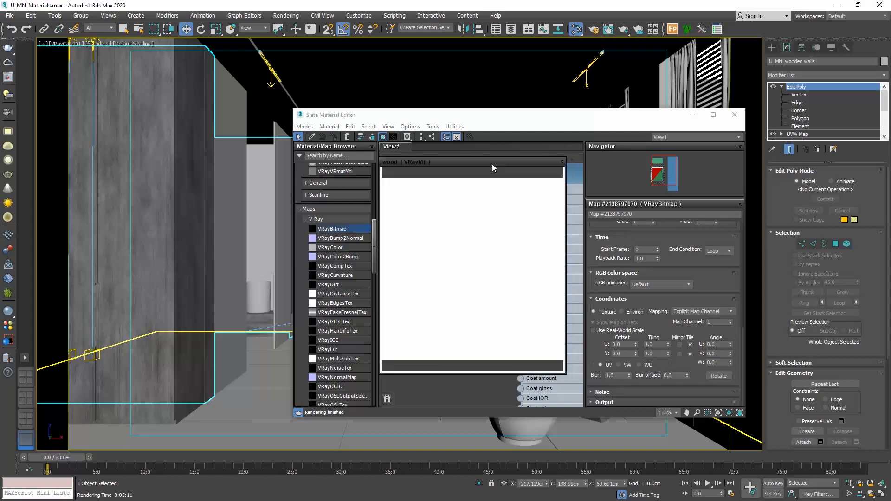
Replace the reflection bitmap's image with U_MN_Wood_Ref2.
{"action": "scroll", "coordinate": [729, 238], "scroll_direction": "up", "scroll_amount": 2}
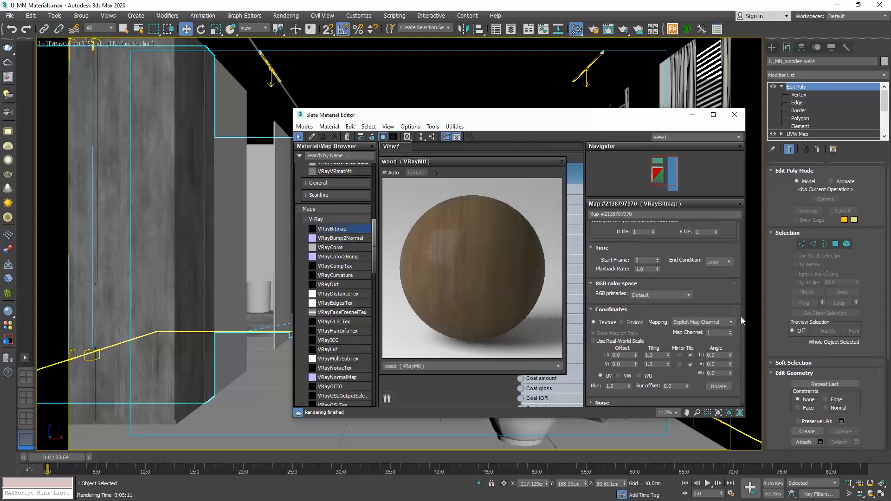
{"action": "left_click_drag", "start_coordinate": [742, 326], "coordinate": [737, 216]}
{"action": "left_click", "coordinate": [730, 240]}
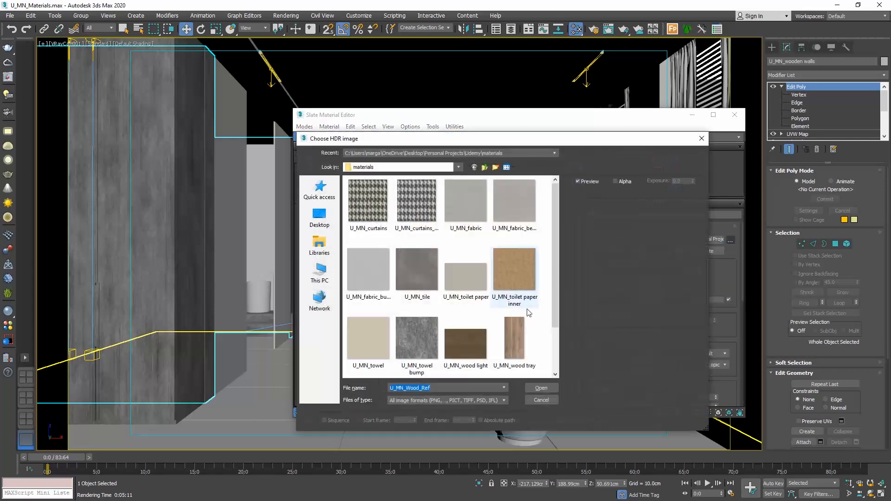
{"action": "scroll", "coordinate": [450, 278], "scroll_direction": "down", "scroll_amount": 3}
{"action": "left_click", "coordinate": [415, 350]}
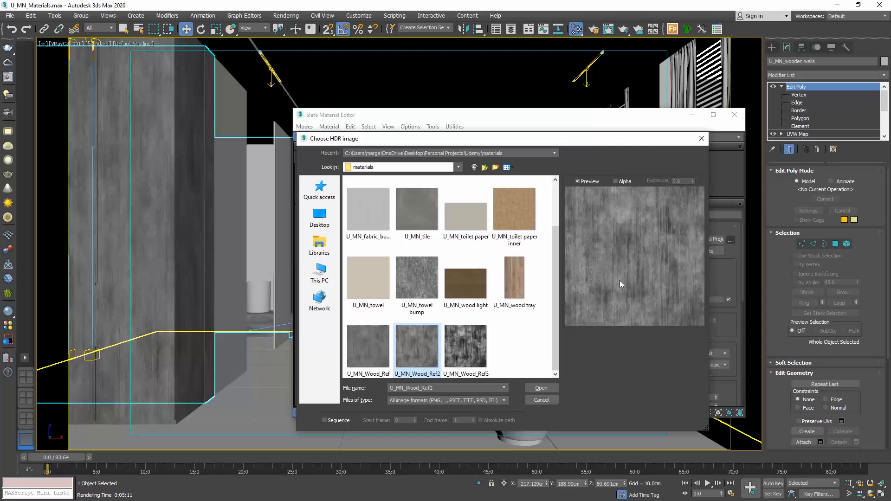
{"action": "left_click", "coordinate": [544, 389]}
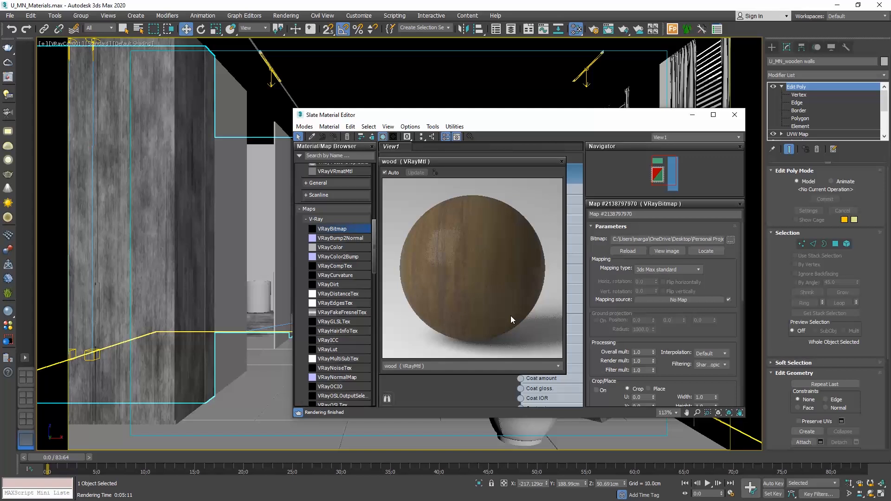
Replace the reflection bitmap's image with U_MN_Wood_Ref3.
{"action": "left_click", "coordinate": [730, 240]}
{"action": "left_click_drag", "start_coordinate": [555, 254], "coordinate": [557, 329]}
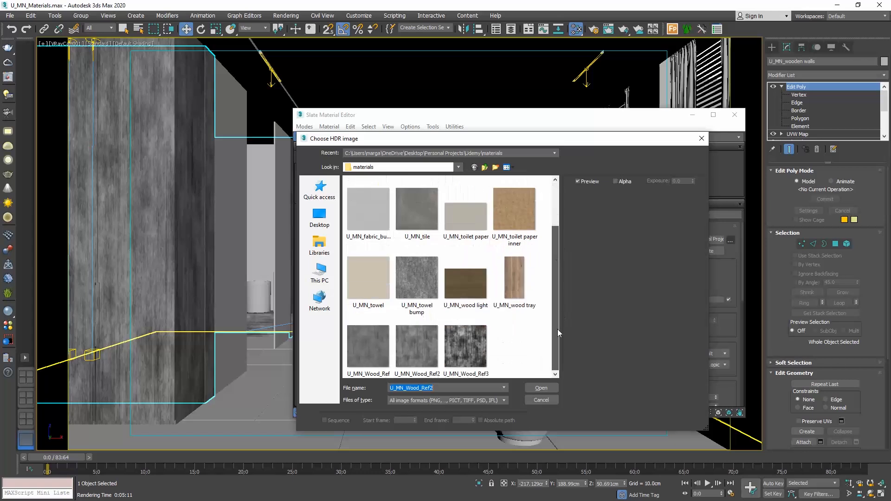
{"action": "left_click", "coordinate": [466, 351]}
{"action": "left_click", "coordinate": [531, 387]}
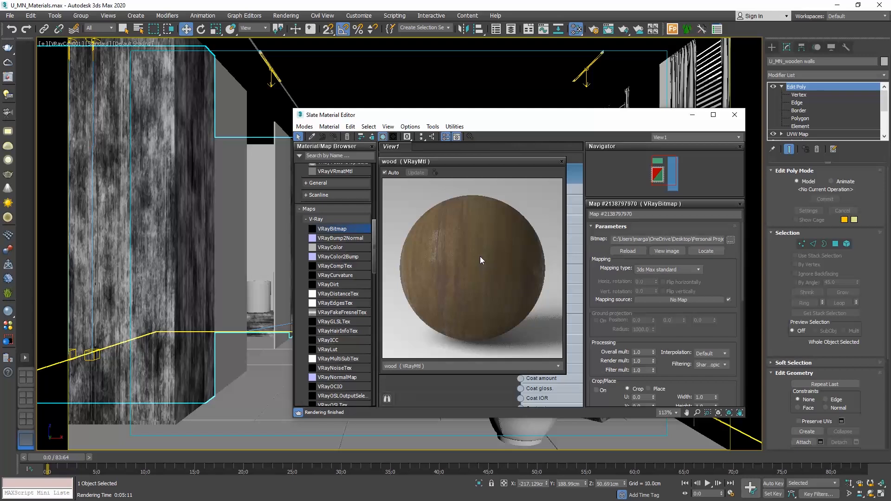
Close the wood preview and material editor, set the render area to Crop, and test-render the wooden wardrobe.
{"action": "left_click", "coordinate": [562, 162]}
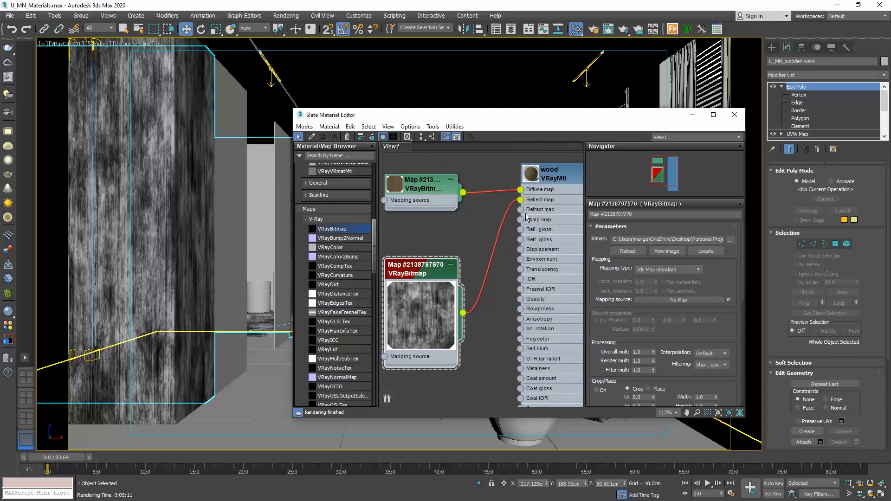
{"action": "left_click", "coordinate": [734, 115]}
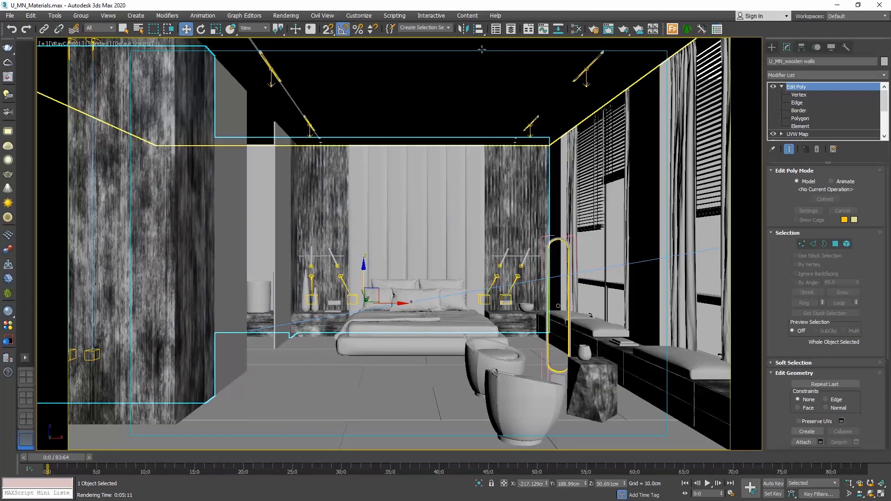
{"action": "key", "text": "F10"}
{"action": "left_click", "coordinate": [516, 315]}
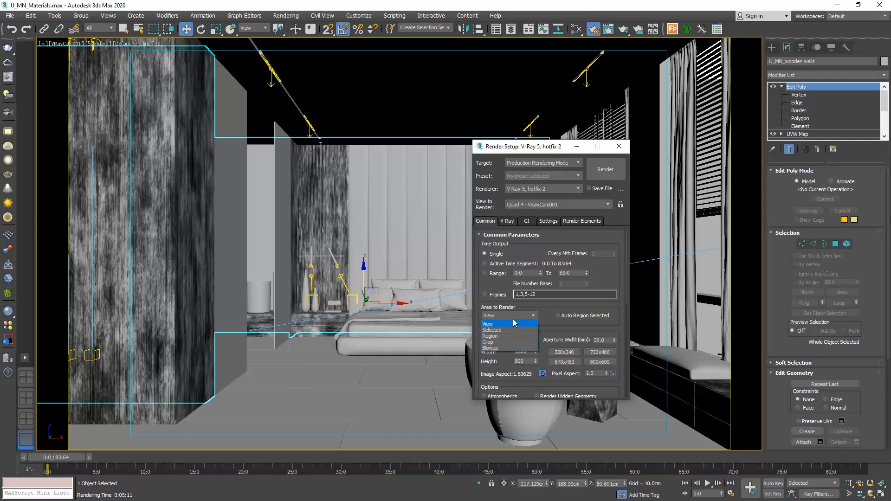
{"action": "left_click", "coordinate": [494, 342]}
{"action": "left_click", "coordinate": [609, 170]}
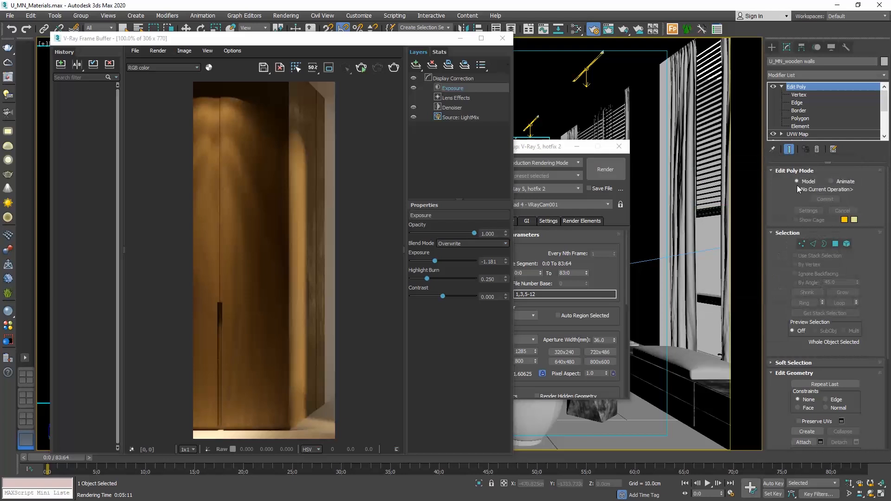
{"action": "left_click", "coordinate": [619, 146]}
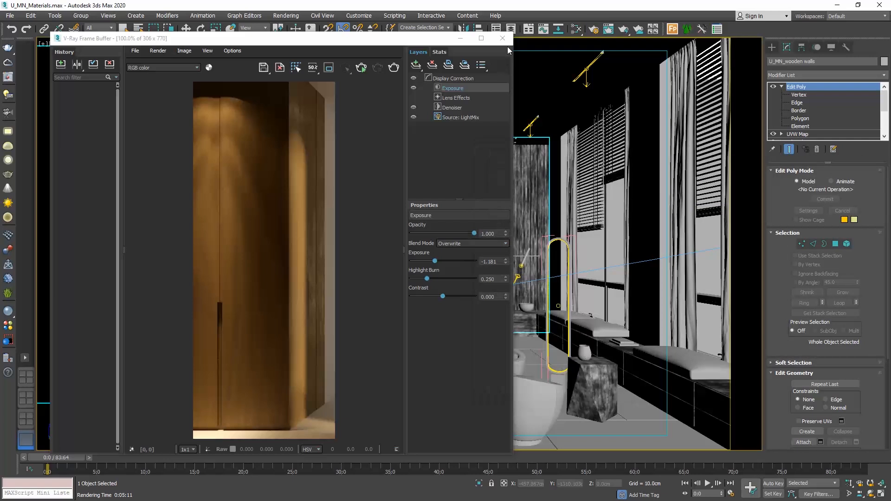
{"action": "left_click", "coordinate": [503, 38]}
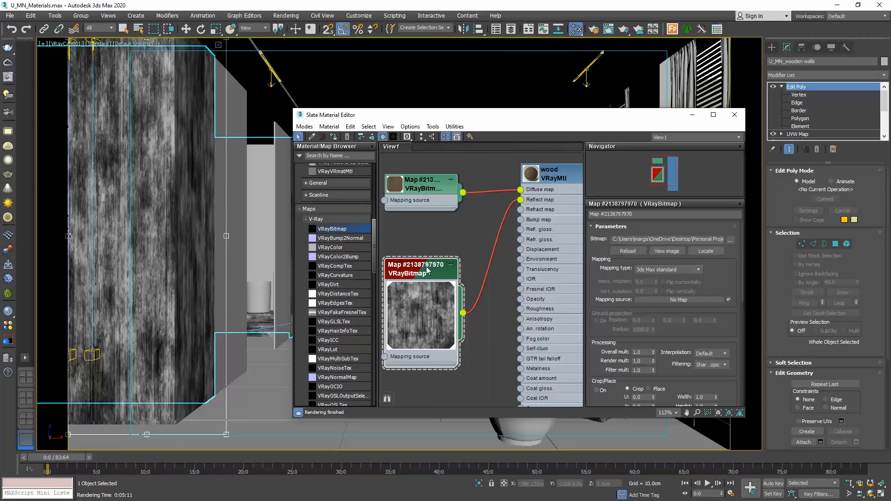
Delete the wood's reflection bitmap node and show the diffuse bitmap in the viewport.
{"action": "key", "text": "Delete"}
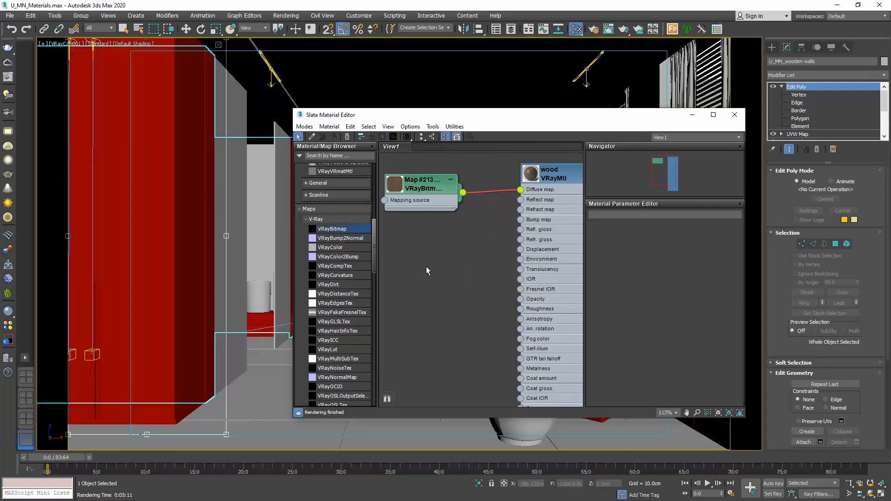
{"action": "left_click", "coordinate": [425, 191]}
{"action": "left_click", "coordinate": [383, 137]}
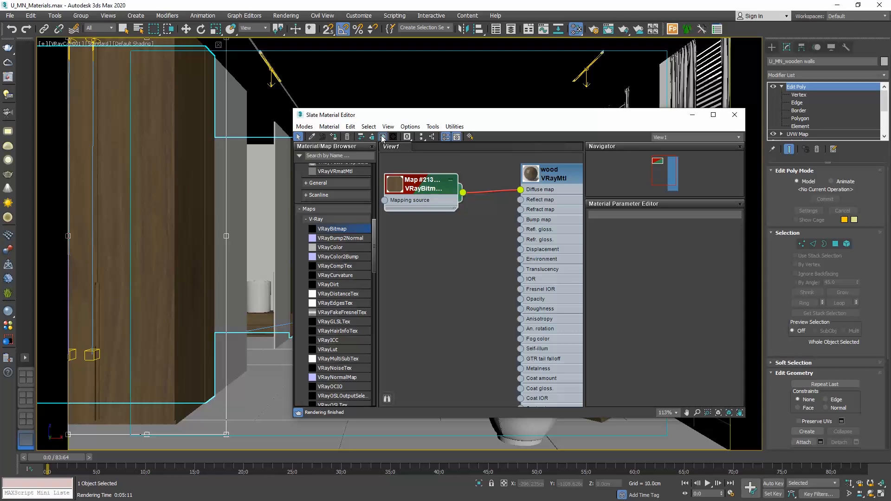
Enlarge the wood node's thumbnail and switch its Diffuse map off and back on to compare the results.
{"action": "double_click", "coordinate": [565, 231]}
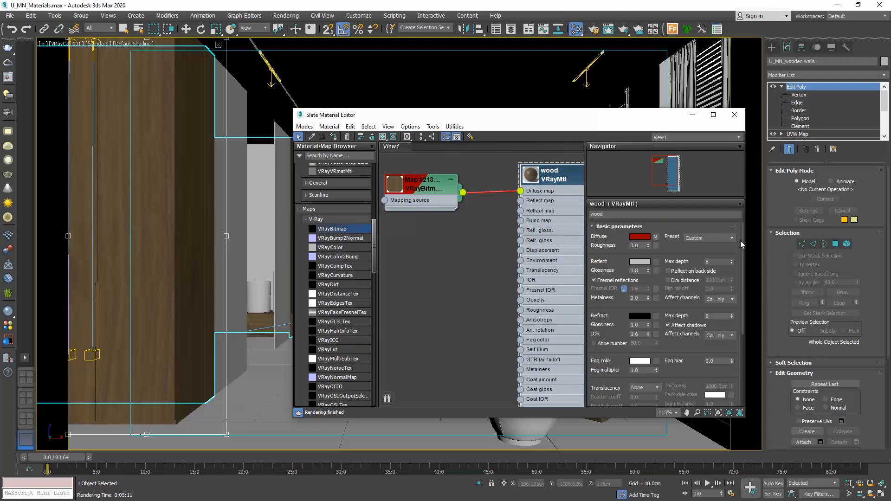
{"action": "left_click_drag", "start_coordinate": [742, 241], "coordinate": [748, 337]}
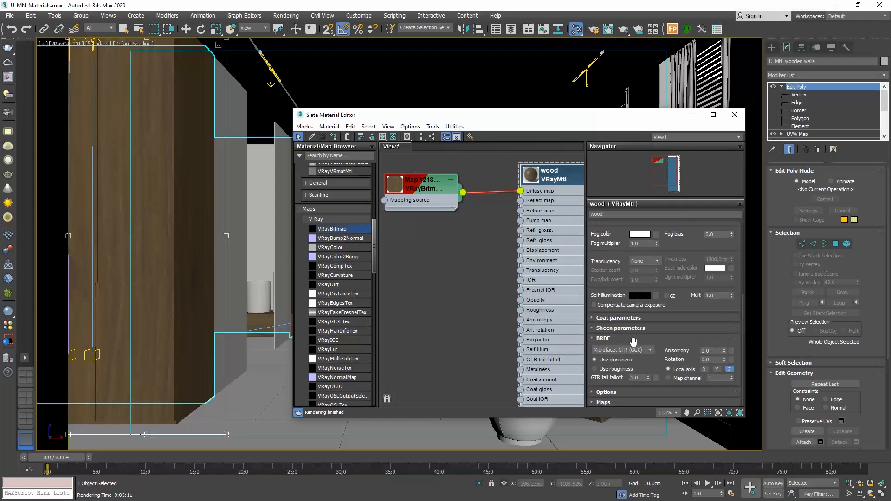
{"action": "left_click", "coordinate": [603, 402]}
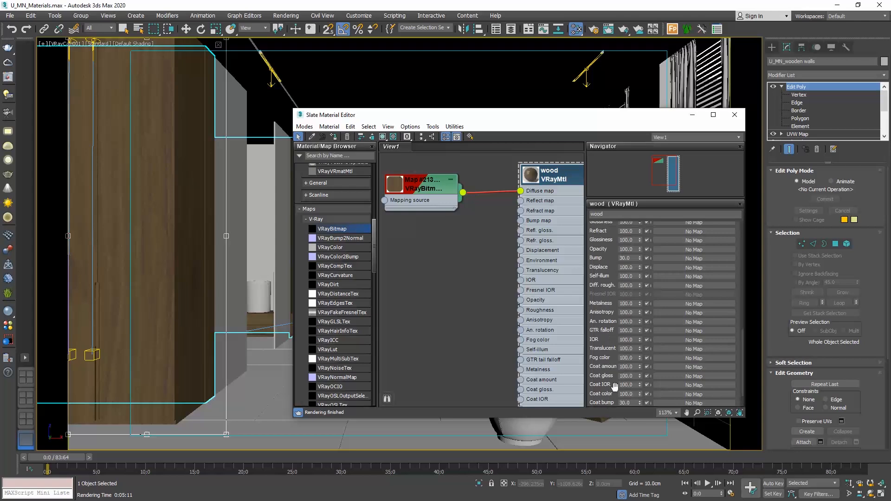
{"action": "scroll", "coordinate": [614, 283], "scroll_direction": "up", "scroll_amount": 1}
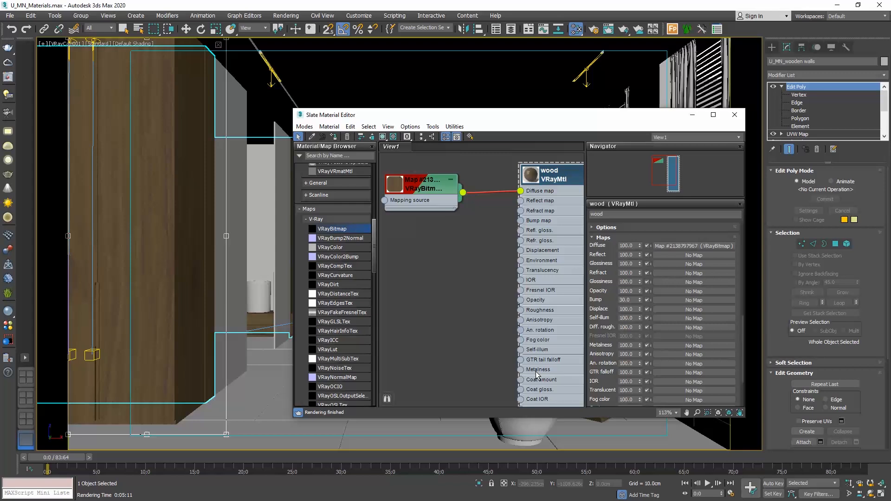
{"action": "left_click", "coordinate": [646, 247]}
{"action": "double_click", "coordinate": [534, 178]}
{"action": "middle_click_drag", "start_coordinate": [478, 260], "coordinate": [447, 258]}
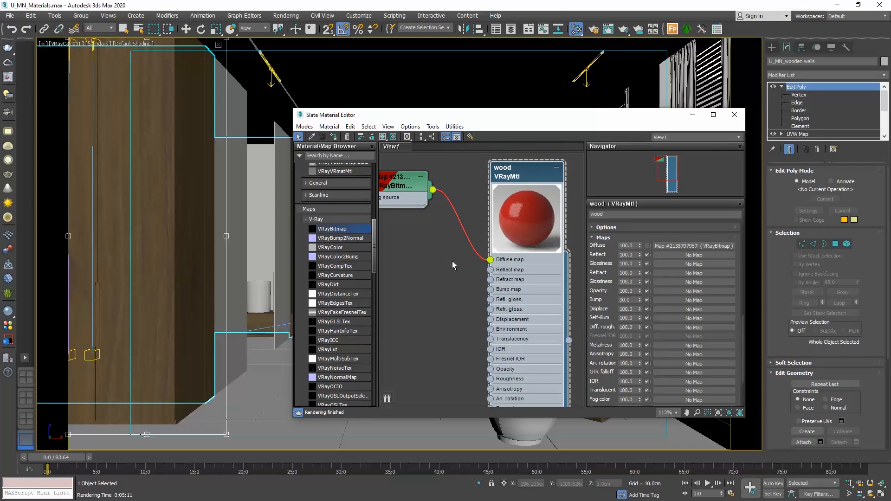
{"action": "left_click", "coordinate": [646, 246]}
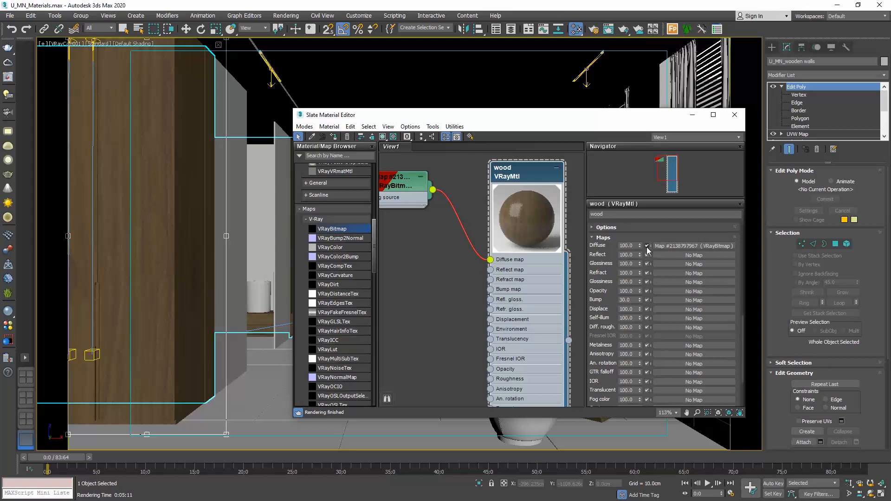
Try Diffuse map amounts of 50 and 80 for the wood material.
{"action": "left_click", "coordinate": [627, 246]}
{"action": "type", "text": "50"}
{"action": "key", "text": "Return"}
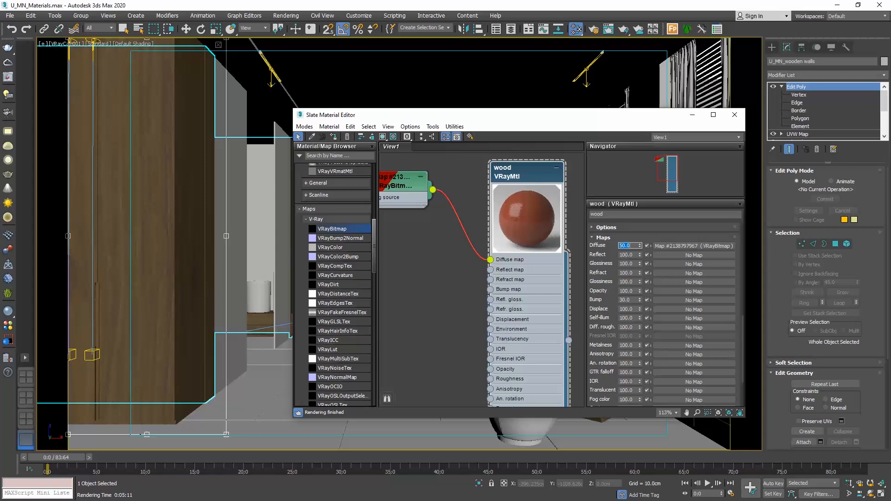
{"action": "type", "text": "80"}
{"action": "key", "text": "Return"}
Change the wood material's diffuse color to black.
{"action": "left_click", "coordinate": [742, 325]}
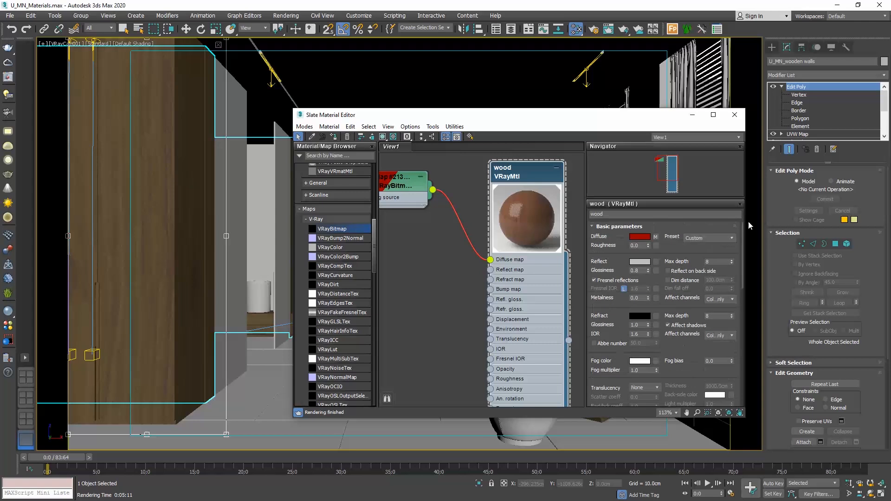
{"action": "left_click", "coordinate": [639, 236]}
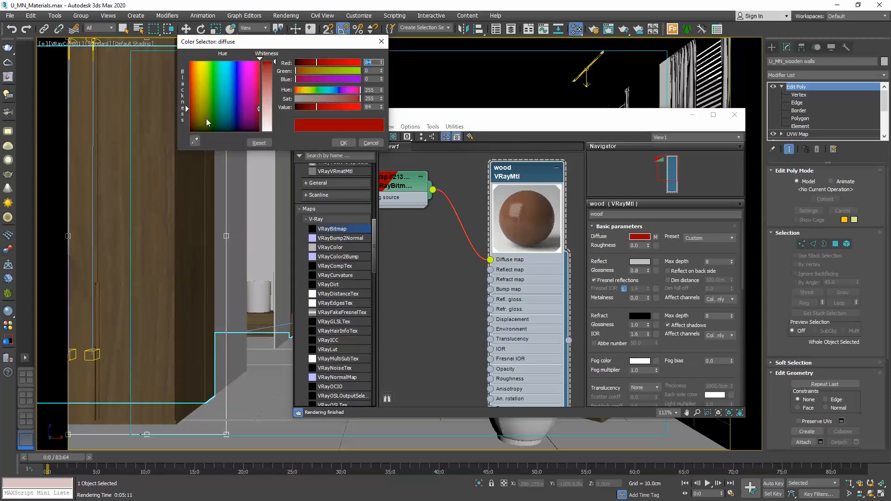
{"action": "left_click_drag", "start_coordinate": [206, 122], "coordinate": [190, 132]}
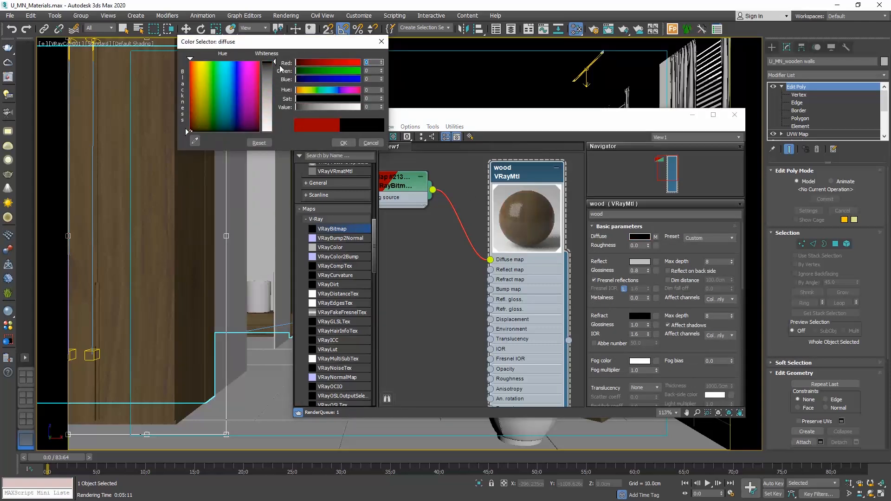
{"action": "left_click", "coordinate": [342, 143]}
Set the wood's Diffuse map amount to 100, compare it with 90 and 80, and restore 100.
{"action": "left_click_drag", "start_coordinate": [741, 229], "coordinate": [674, 309]}
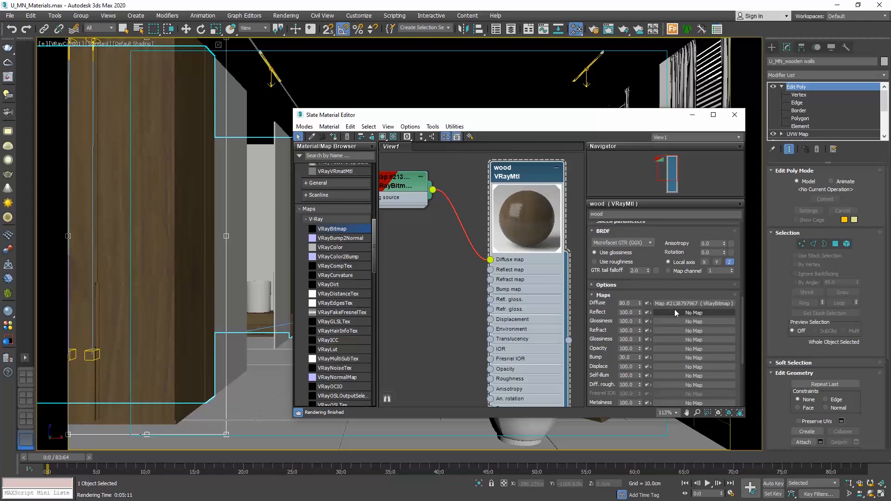
{"action": "double_click", "coordinate": [627, 303]}
{"action": "type", "text": "100"}
{"action": "key", "text": "Return"}
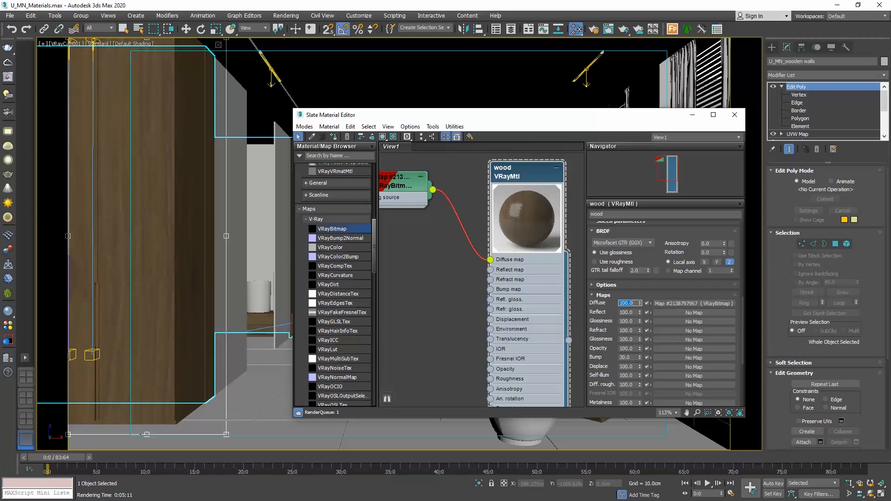
{"action": "type", "text": "90"}
{"action": "key", "text": "Return"}
{"action": "type", "text": "80"}
{"action": "key", "text": "Return"}
{"action": "type", "text": "100"}
{"action": "key", "text": "Return"}
{"action": "left_click", "coordinate": [774, 418]}
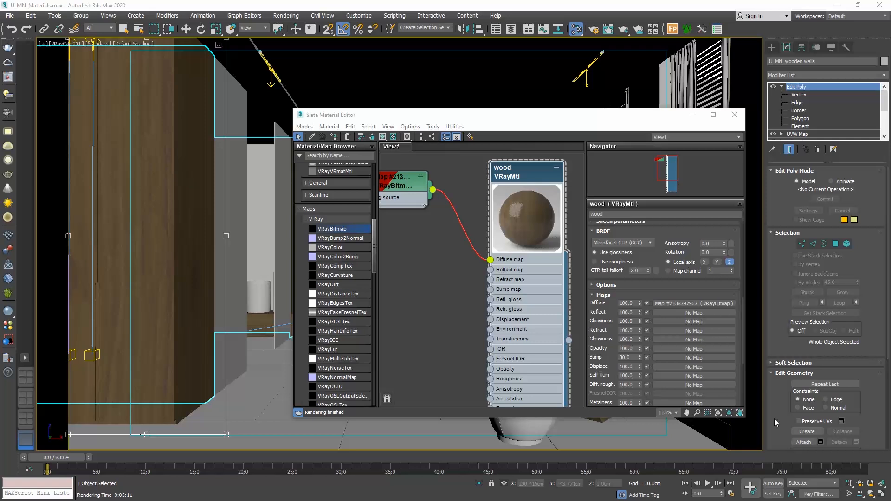
Collapse the wood node's thumbnail and add a new VRayMtl directly below the wood node.
{"action": "double_click", "coordinate": [526, 205]}
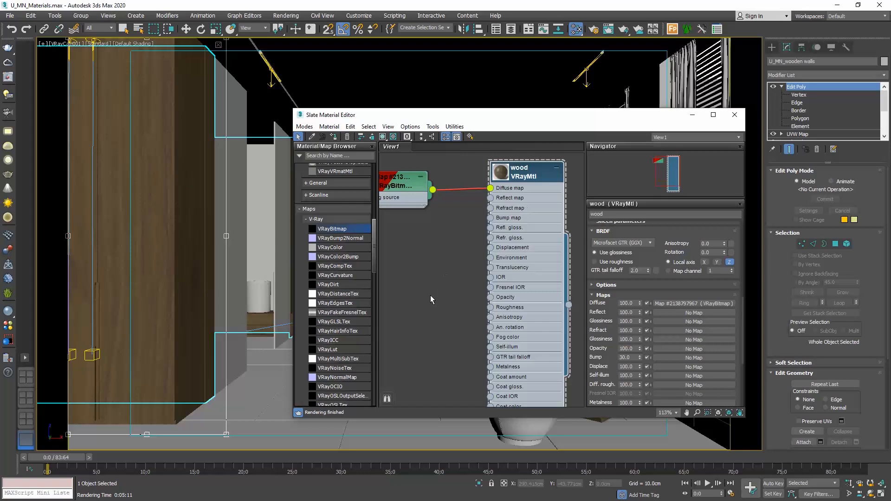
{"action": "scroll", "coordinate": [430, 295], "scroll_direction": "down", "scroll_amount": 3}
{"action": "scroll", "coordinate": [431, 292], "scroll_direction": "down", "scroll_amount": 3}
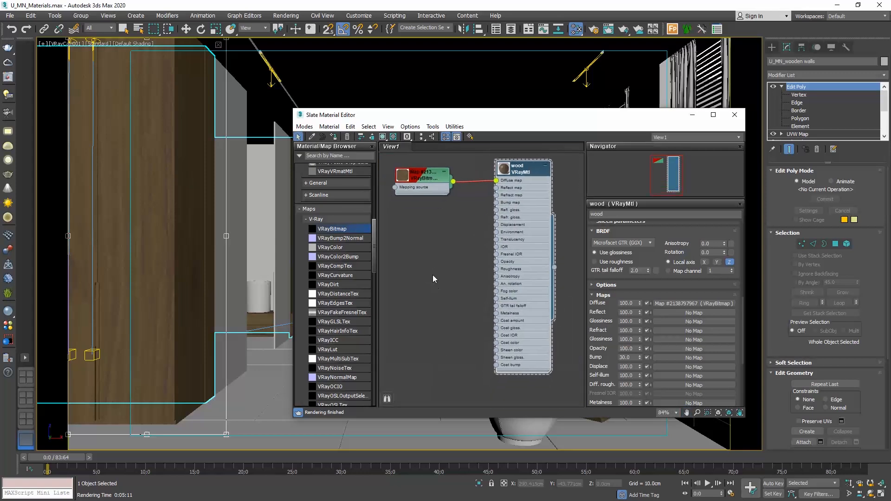
{"action": "scroll", "coordinate": [433, 273], "scroll_direction": "down", "scroll_amount": 1}
{"action": "middle_click_drag", "start_coordinate": [427, 278], "coordinate": [425, 255]}
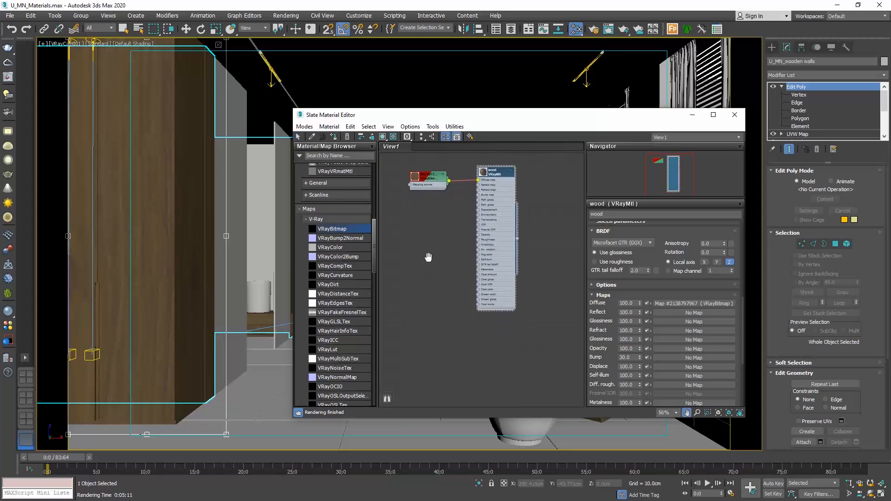
{"action": "middle_click_drag", "start_coordinate": [422, 292], "coordinate": [427, 283]}
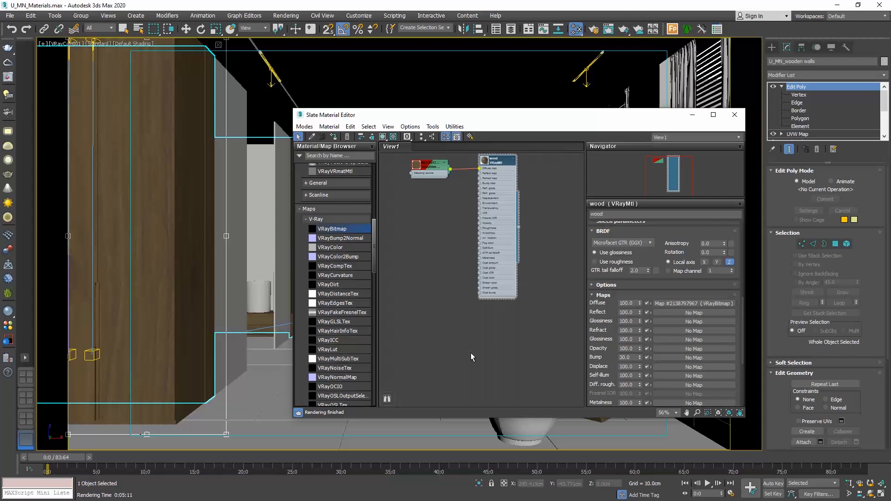
{"action": "right_click", "coordinate": [470, 352]}
{"action": "mouse_move", "coordinate": [501, 360]}
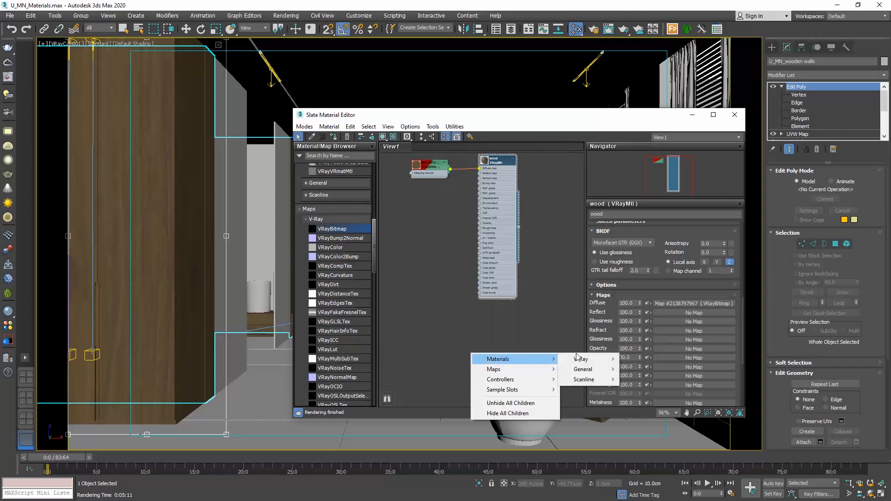
{"action": "mouse_move", "coordinate": [580, 359]}
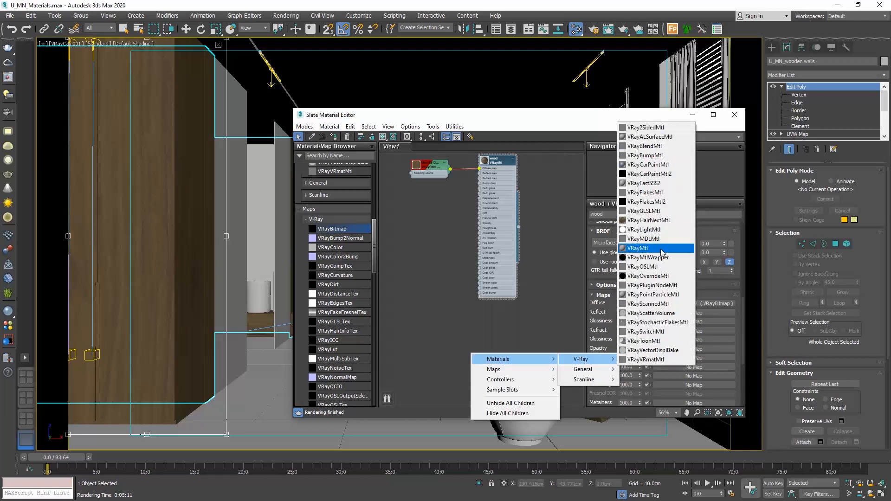
{"action": "left_click", "coordinate": [662, 253]}
{"action": "left_click_drag", "start_coordinate": [478, 360], "coordinate": [496, 319]}
Open the new material's parameters and rename it "fabric".
{"action": "double_click", "coordinate": [495, 319]}
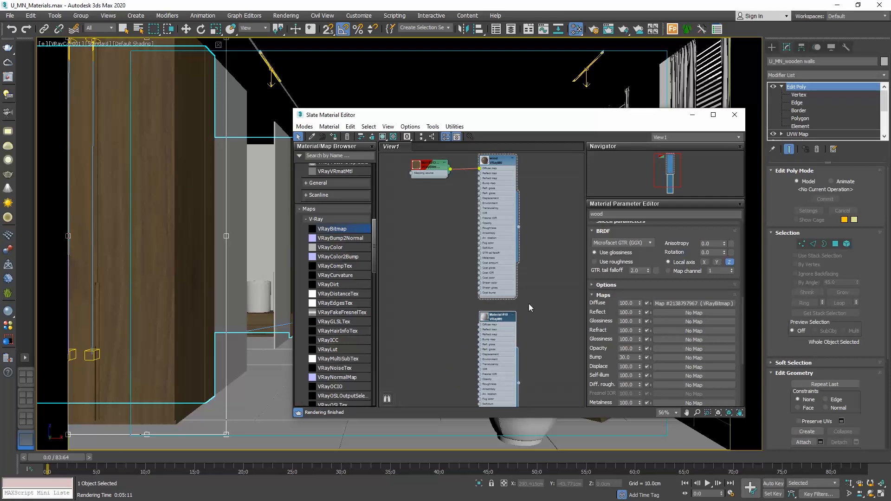
{"action": "left_click", "coordinate": [592, 214]}
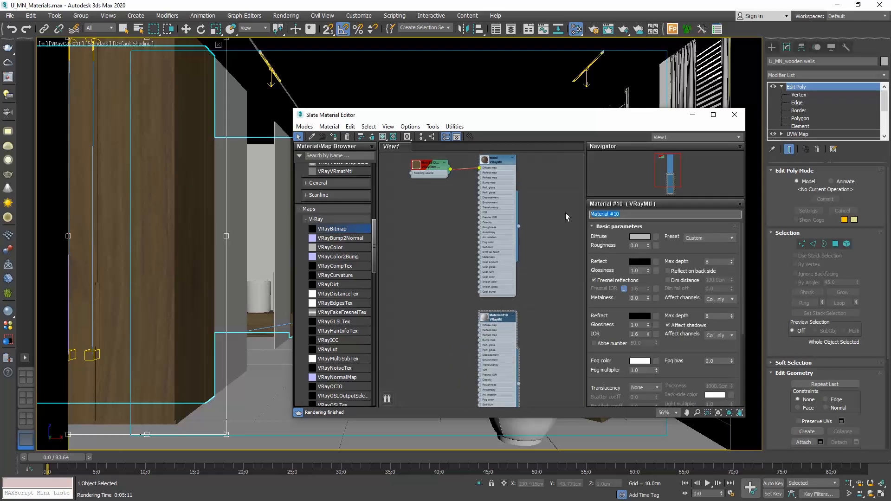
{"action": "type", "text": "fabric"}
Assign a VRayBitmap to the fabric's diffuse map and load the U_MN_fabric_beige image into it.
{"action": "left_click", "coordinate": [657, 237]}
{"action": "double_click", "coordinate": [533, 126]}
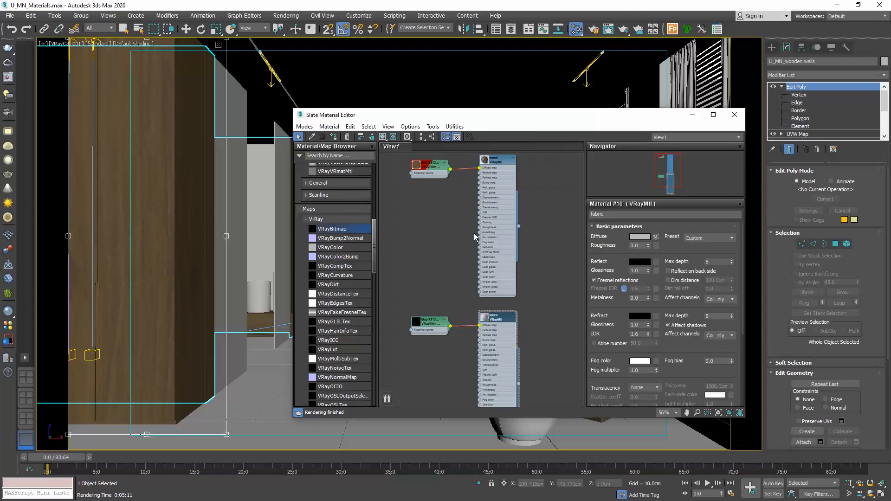
{"action": "double_click", "coordinate": [436, 321]}
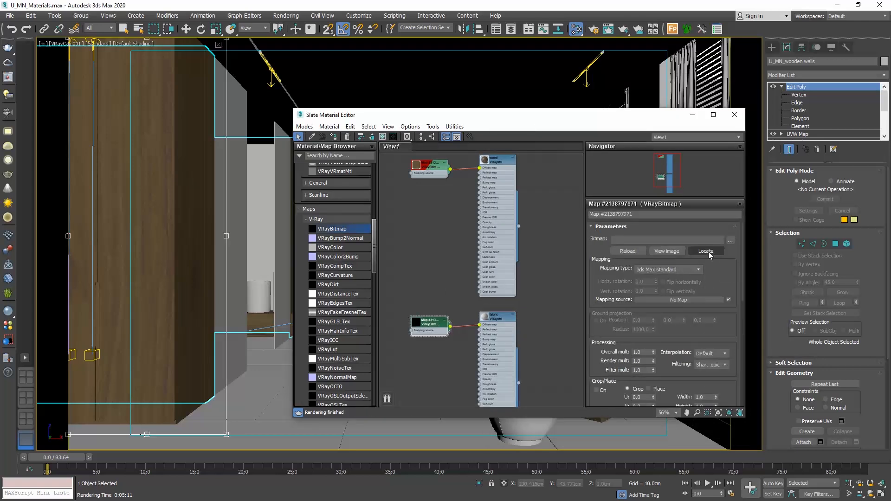
{"action": "left_click", "coordinate": [730, 240]}
{"action": "left_click", "coordinate": [294, 208]}
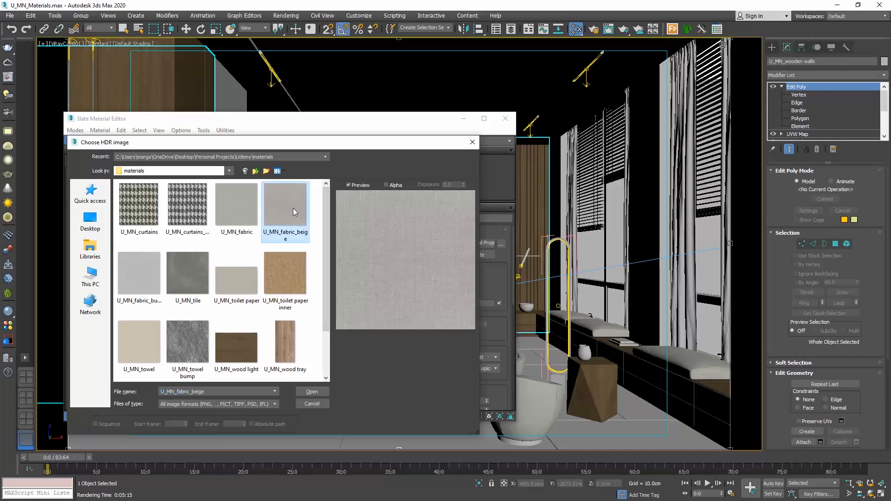
{"action": "left_click", "coordinate": [310, 391]}
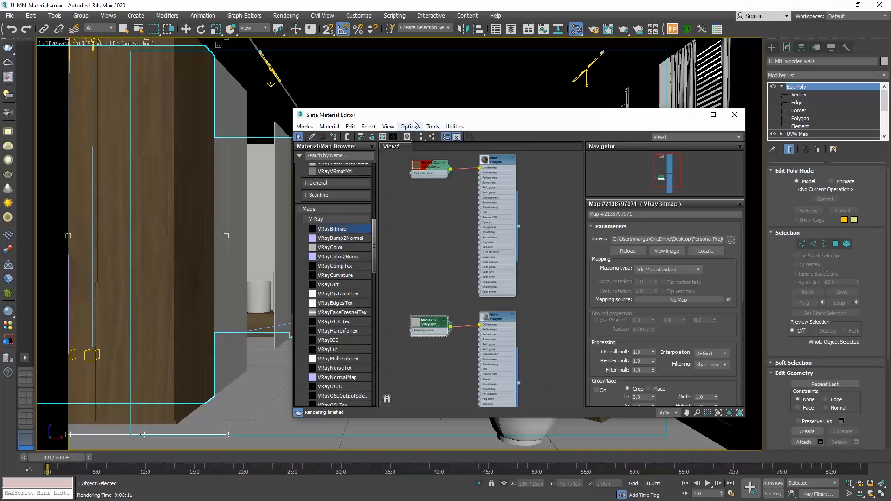
Apply the fabric material to the upholstered headboard panels and show its bitmap in the viewport.
{"action": "left_click_drag", "start_coordinate": [411, 117], "coordinate": [587, 115]}
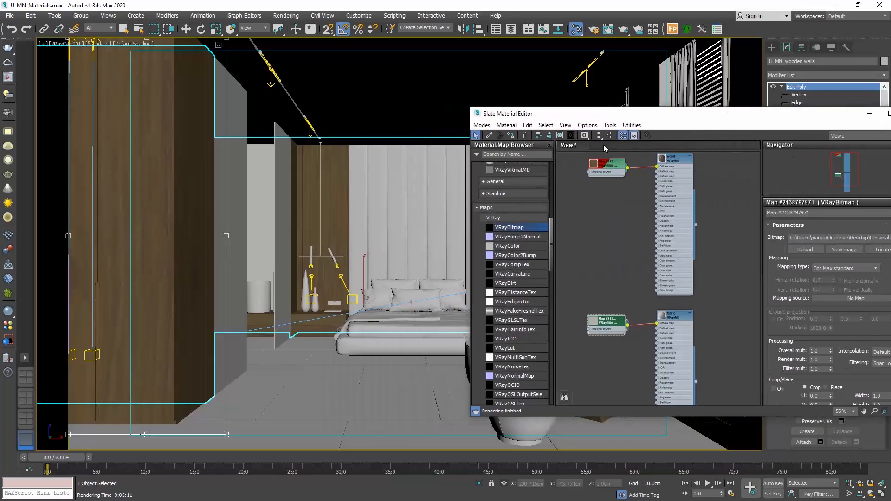
{"action": "left_click_drag", "start_coordinate": [696, 382], "coordinate": [435, 212]}
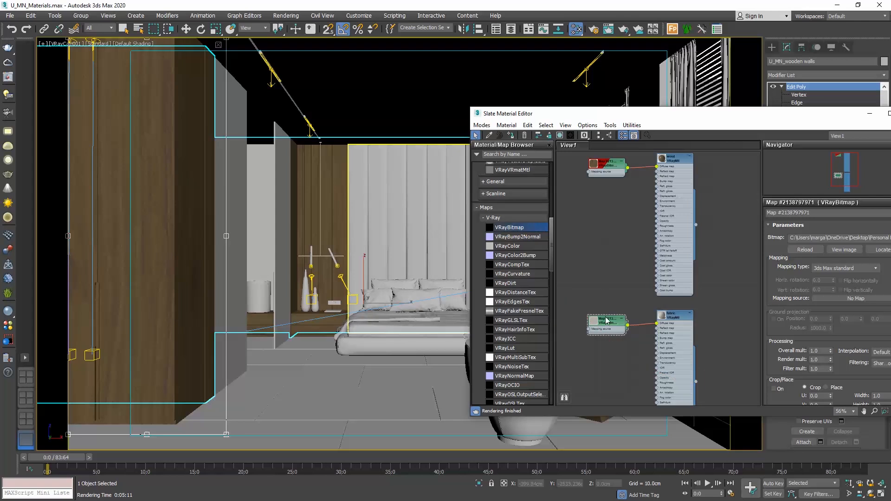
{"action": "left_click", "coordinate": [560, 135]}
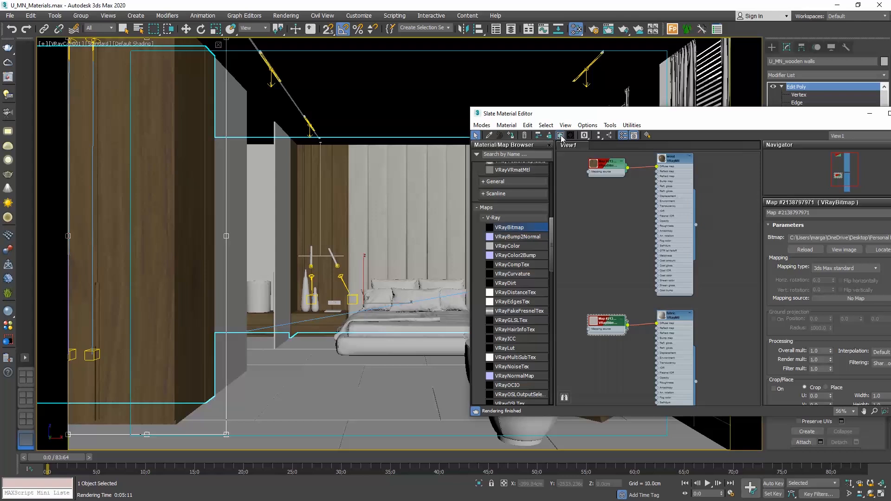
Apply the fabric material to the bed pillows and the window seat cushions, then close the material editor.
{"action": "left_click_drag", "start_coordinate": [562, 114], "coordinate": [634, 102]}
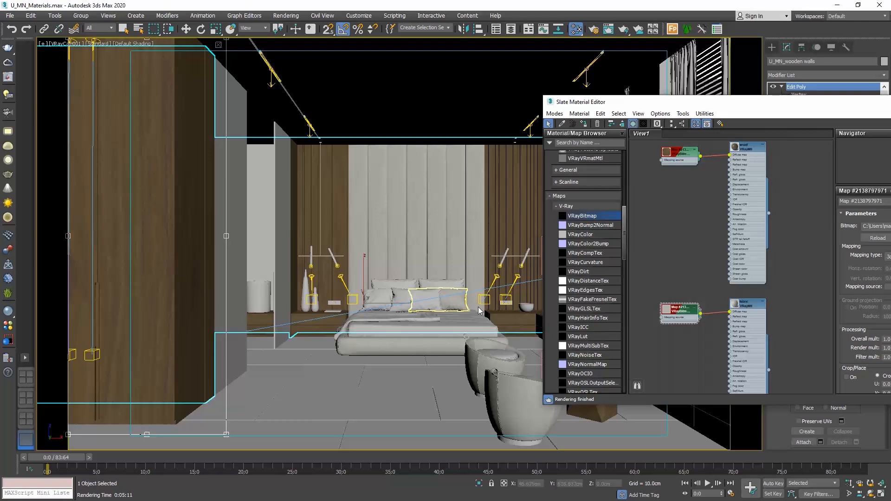
{"action": "left_click_drag", "start_coordinate": [768, 370], "coordinate": [391, 298]}
{"action": "left_click_drag", "start_coordinate": [861, 107], "coordinate": [381, 124]}
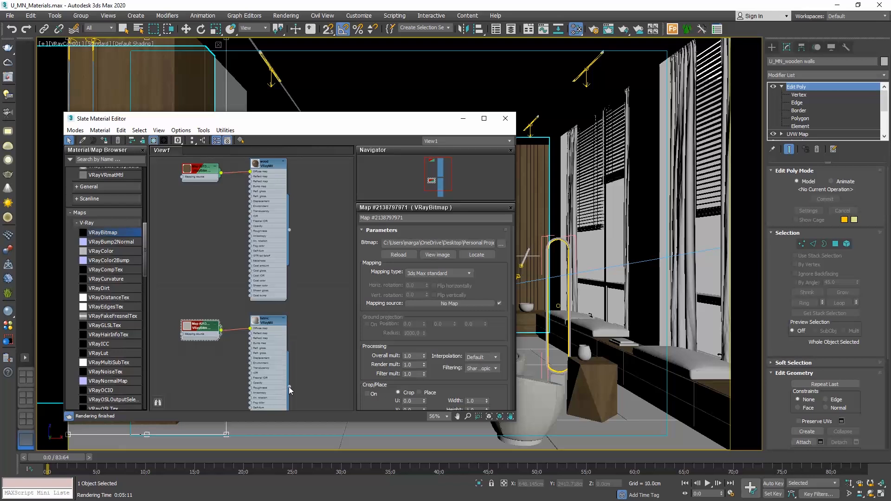
{"action": "left_click_drag", "start_coordinate": [288, 386], "coordinate": [694, 360]}
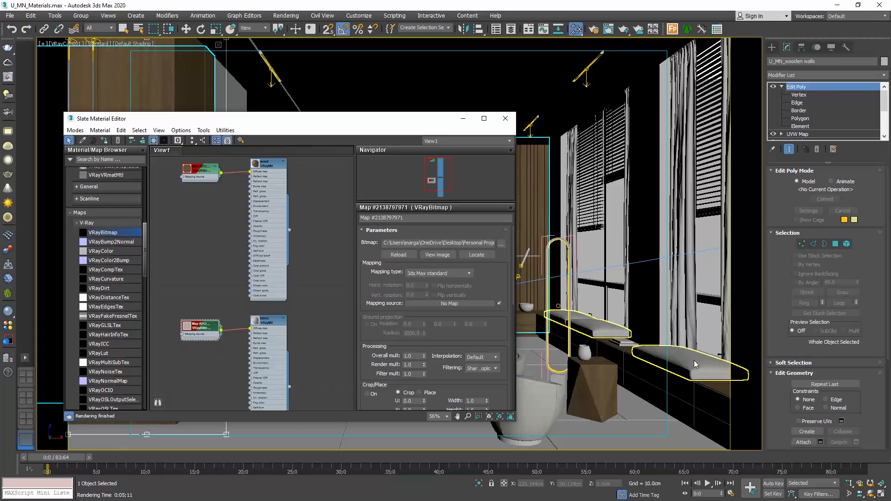
{"action": "left_click", "coordinate": [505, 119]}
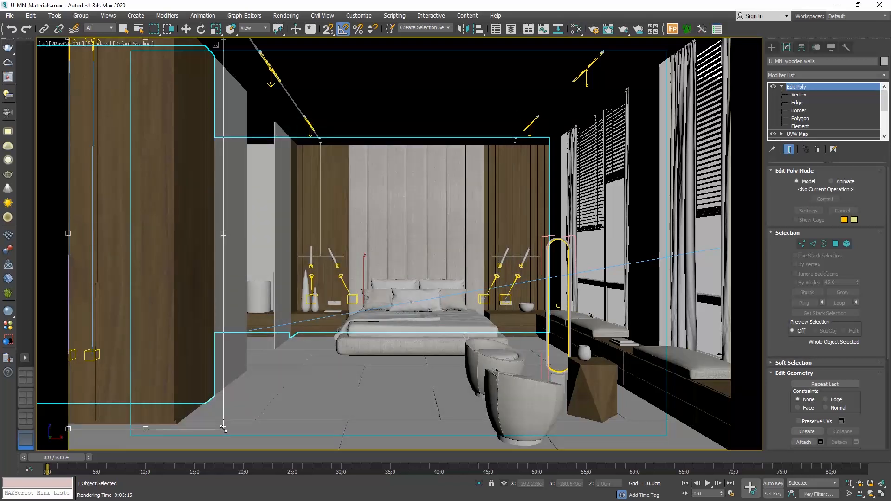
Fit the render crop region around the headboard and pillows and run a test render of the fabric.
{"action": "left_click_drag", "start_coordinate": [187, 329], "coordinate": [446, 299]}
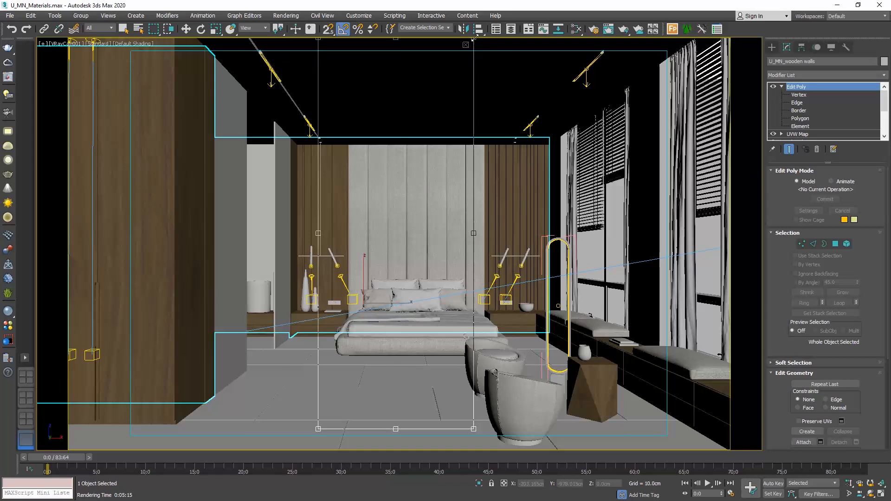
{"action": "left_click_drag", "start_coordinate": [473, 39], "coordinate": [497, 138]}
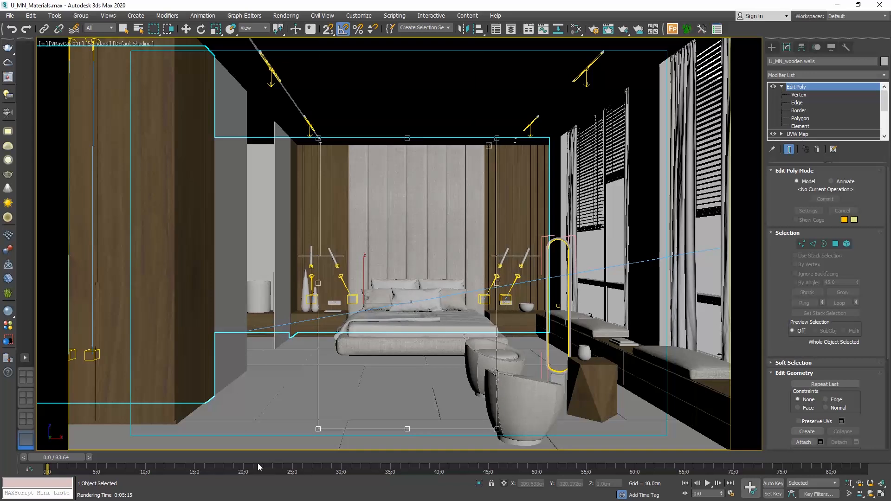
{"action": "left_click_drag", "start_coordinate": [315, 431], "coordinate": [341, 325]}
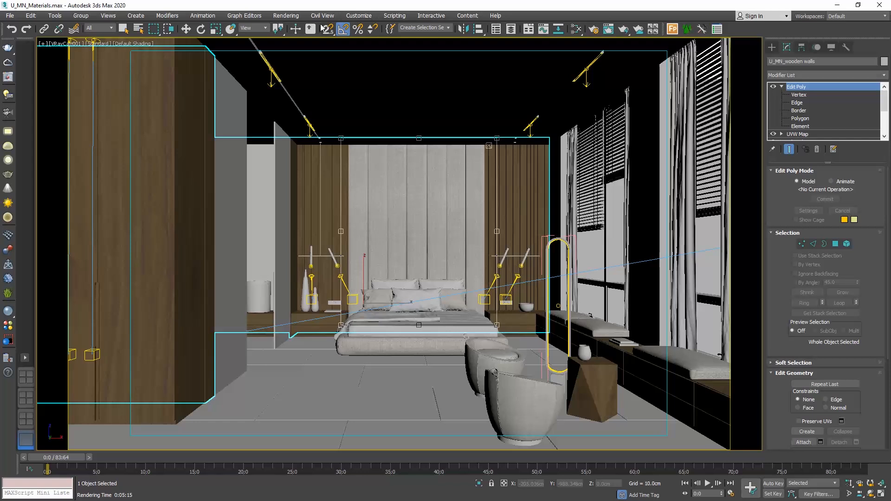
{"action": "left_click", "coordinate": [288, 17]}
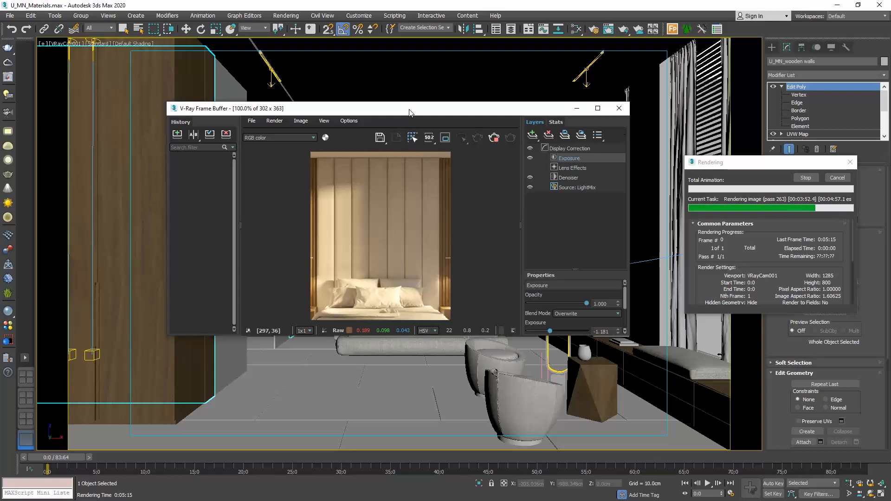
{"action": "left_click", "coordinate": [837, 178]}
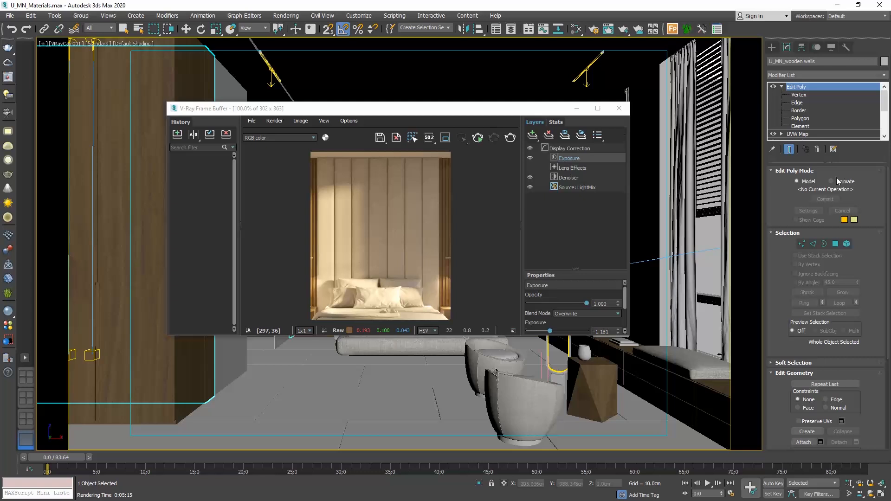
{"action": "left_click", "coordinate": [619, 108]}
Add a new VRayMtl directly below the fabric material node and rename it "curtains".
{"action": "key", "text": "m"}
{"action": "right_click", "coordinate": [265, 370]}
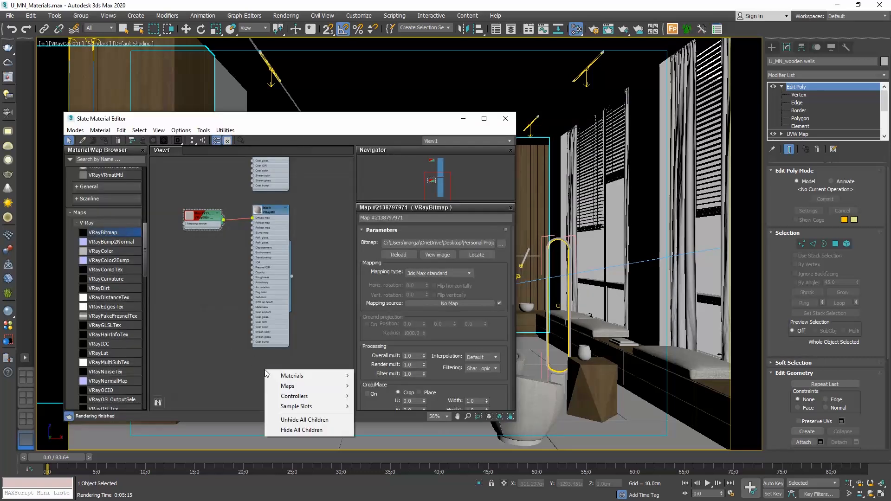
{"action": "mouse_move", "coordinate": [277, 376]}
{"action": "mouse_move", "coordinate": [378, 377]}
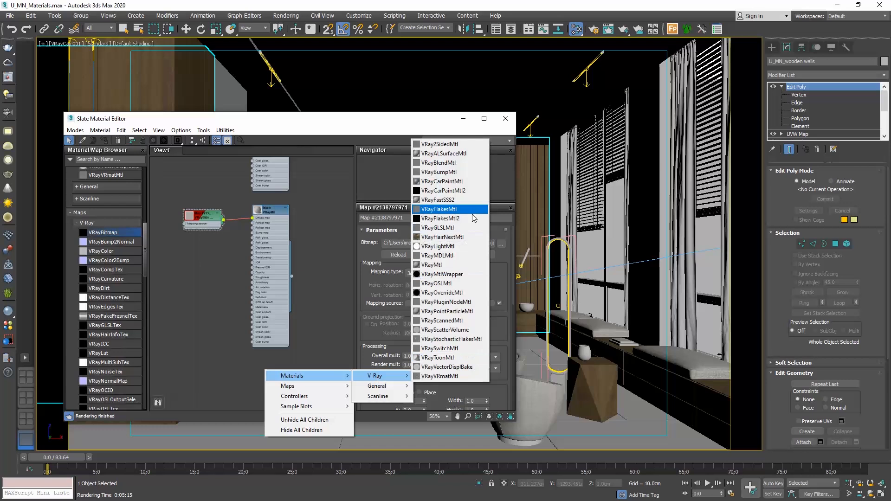
{"action": "left_click", "coordinate": [431, 264]}
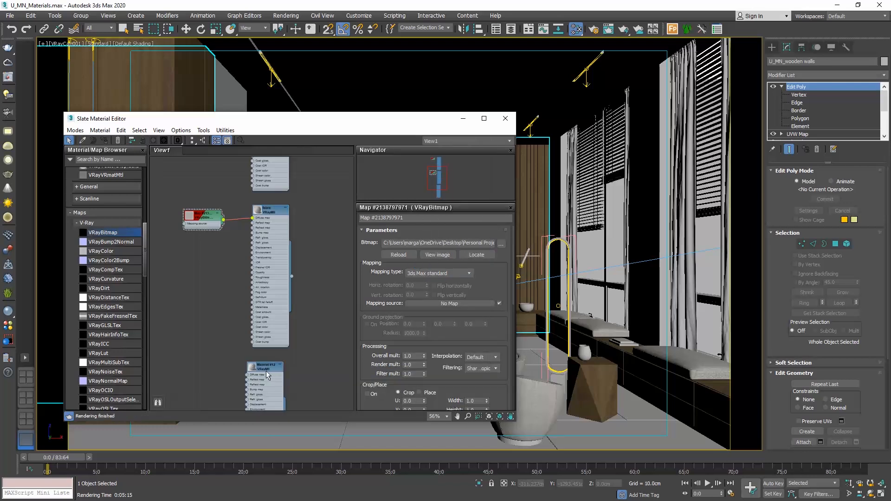
{"action": "left_click_drag", "start_coordinate": [266, 371], "coordinate": [273, 357]}
{"action": "double_click", "coordinate": [272, 356]}
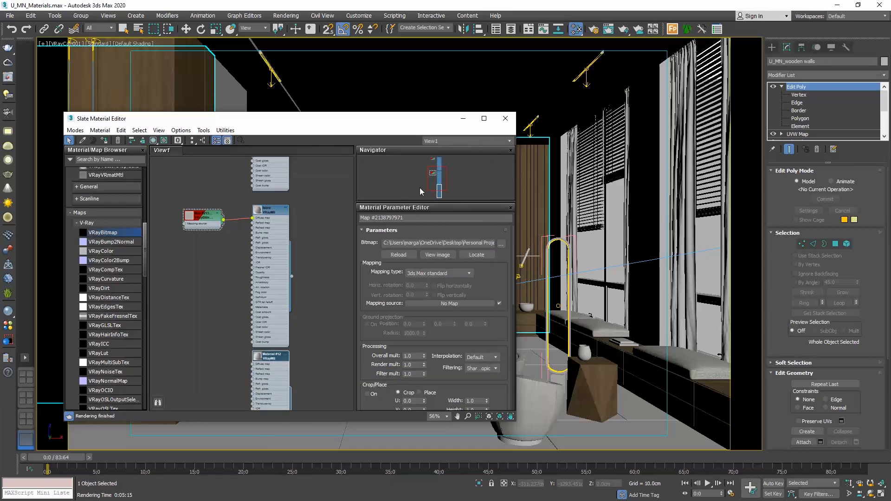
{"action": "left_click", "coordinate": [420, 218]}
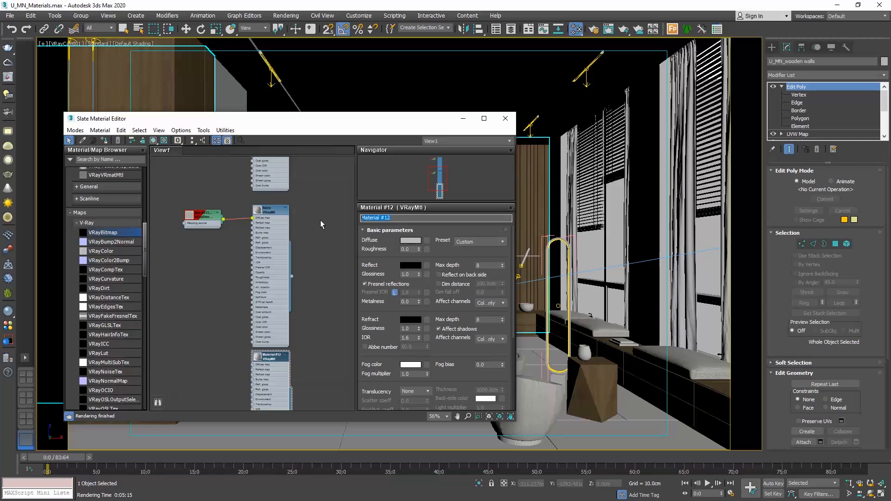
{"action": "type", "text": "curtains"}
Assign a VRayBitmap to the curtains material's diffuse map and load the U_MN_curtains image into it.
{"action": "left_click", "coordinate": [426, 240]}
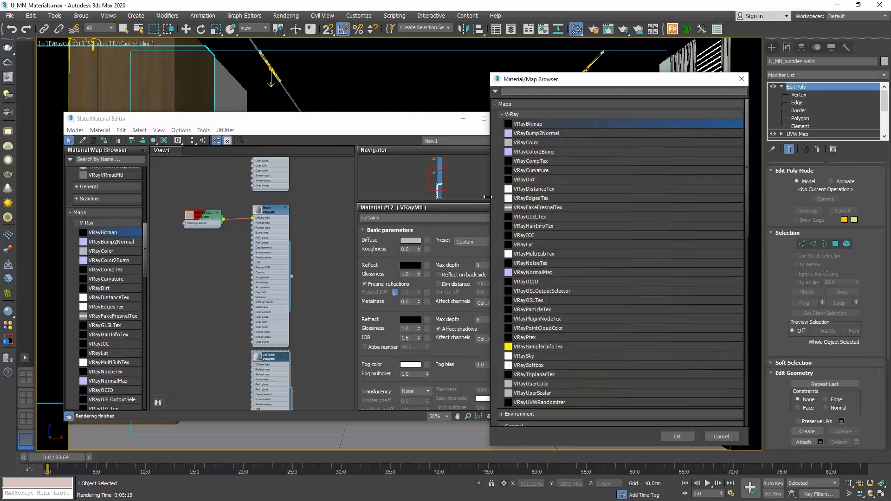
{"action": "double_click", "coordinate": [527, 125]}
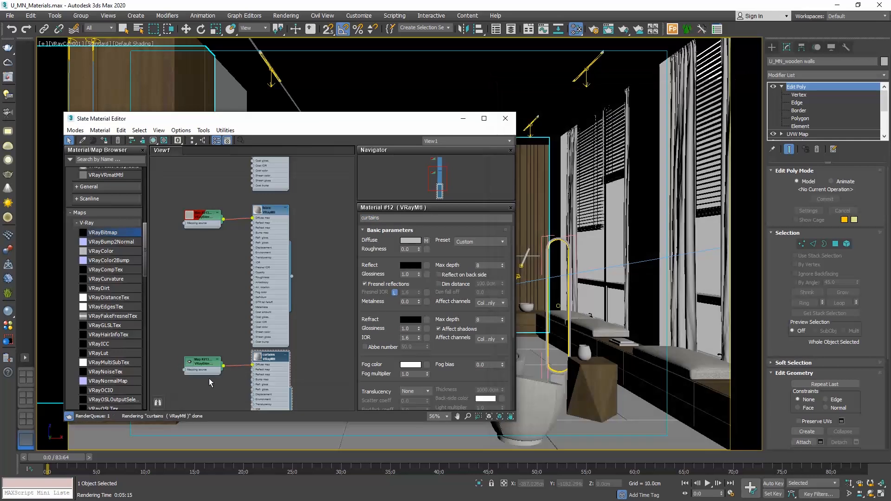
{"action": "double_click", "coordinate": [208, 364]}
{"action": "left_click", "coordinate": [500, 245]}
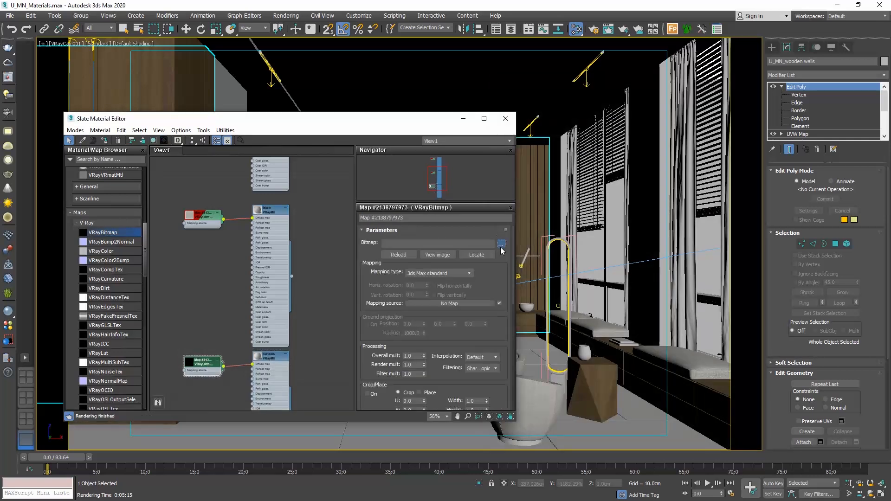
{"action": "left_click", "coordinate": [133, 213]}
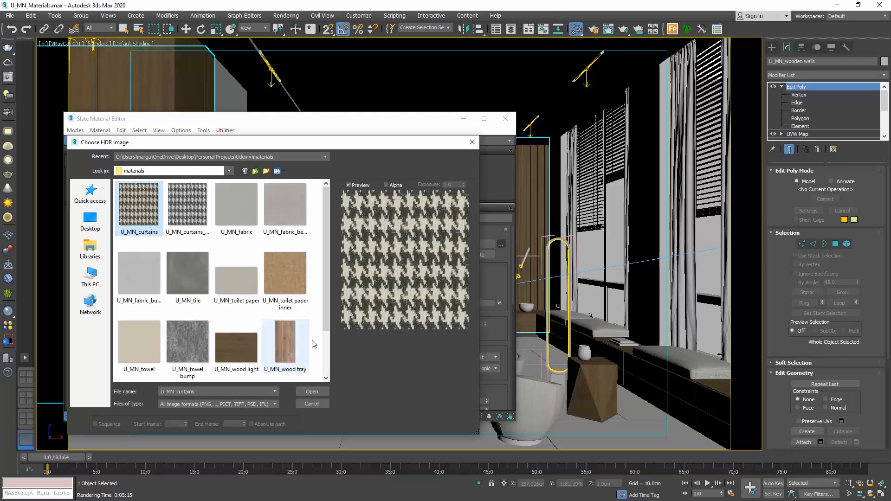
{"action": "left_click", "coordinate": [311, 392]}
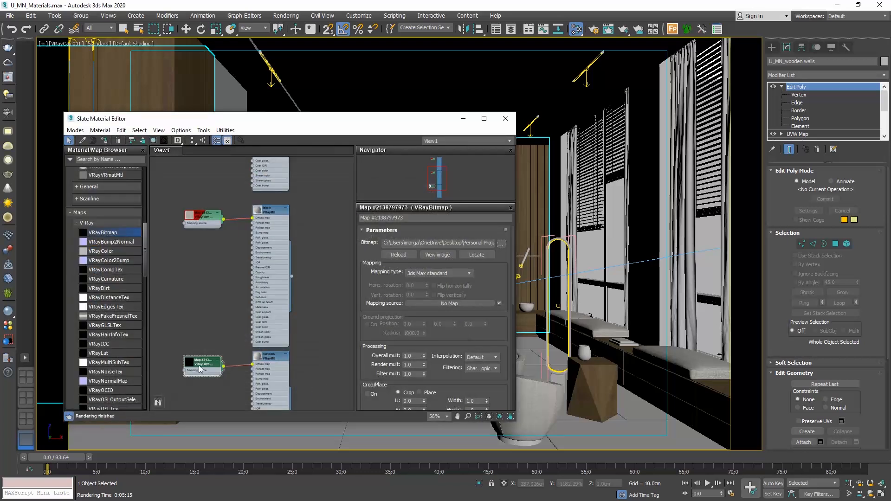
Show the curtains bitmap in the viewport, apply the material to the window curtains, and close the material editor.
{"action": "left_click", "coordinate": [153, 140]}
{"action": "middle_click_drag", "start_coordinate": [300, 367], "coordinate": [305, 316]}
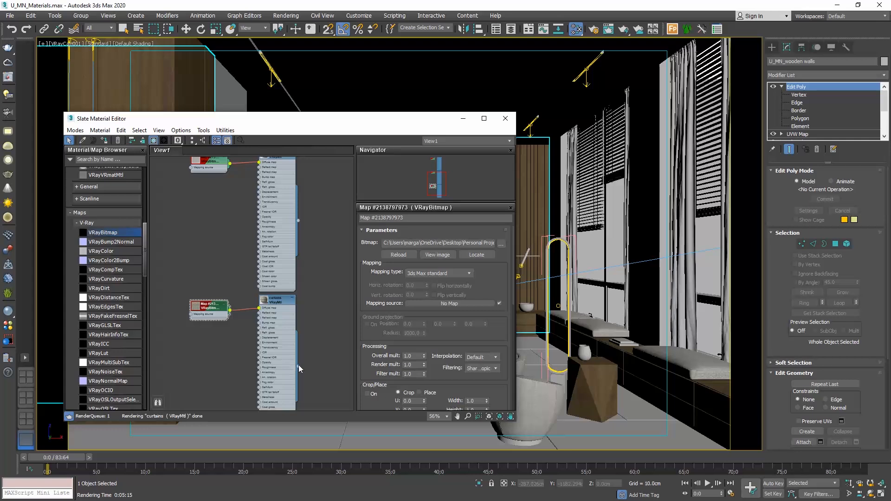
{"action": "left_click_drag", "start_coordinate": [299, 366], "coordinate": [675, 261]}
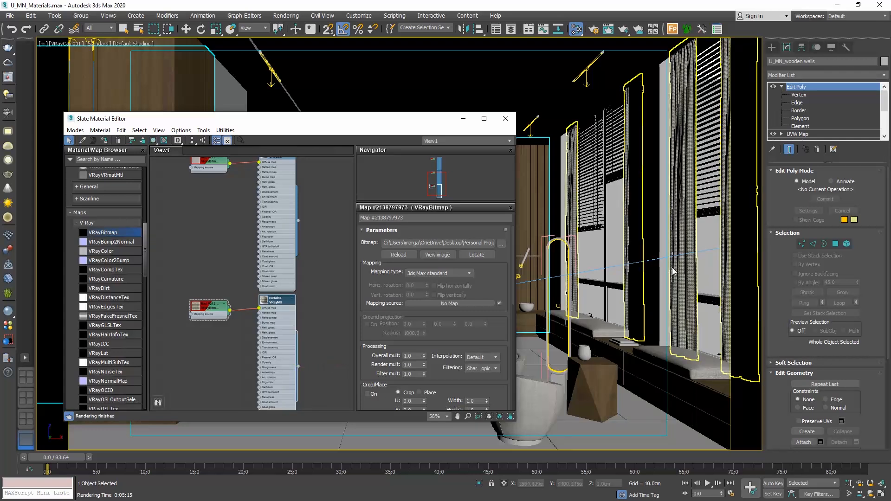
{"action": "left_click", "coordinate": [506, 119]}
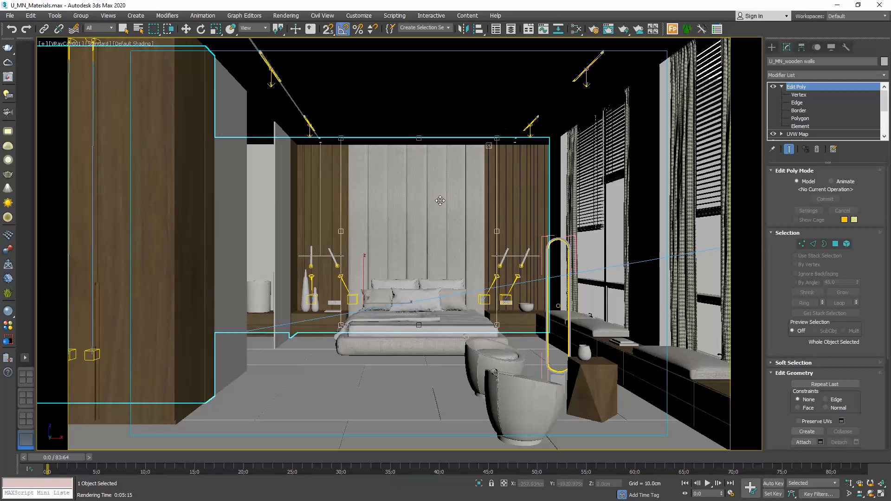
Fit the render crop region around the nearest window's curtains and run a test render.
{"action": "left_click", "coordinate": [691, 82]}
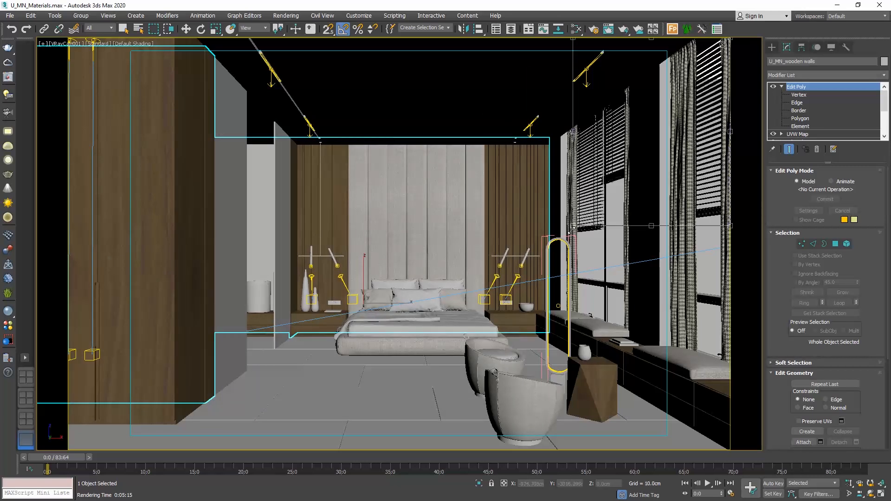
{"action": "left_click", "coordinate": [562, 324]}
{"action": "left_click", "coordinate": [652, 292]}
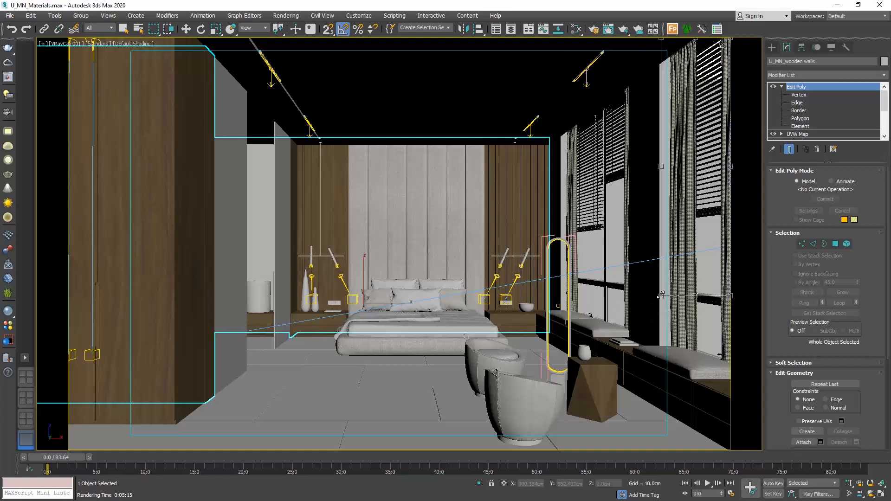
{"action": "left_click_drag", "start_coordinate": [652, 292], "coordinate": [652, 293]}
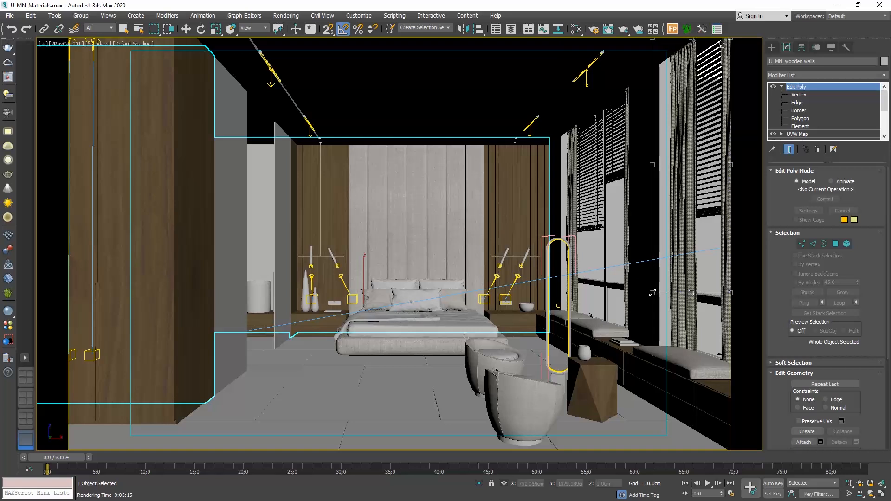
{"action": "left_click", "coordinate": [296, 19]}
{"action": "left_click", "coordinate": [294, 29]}
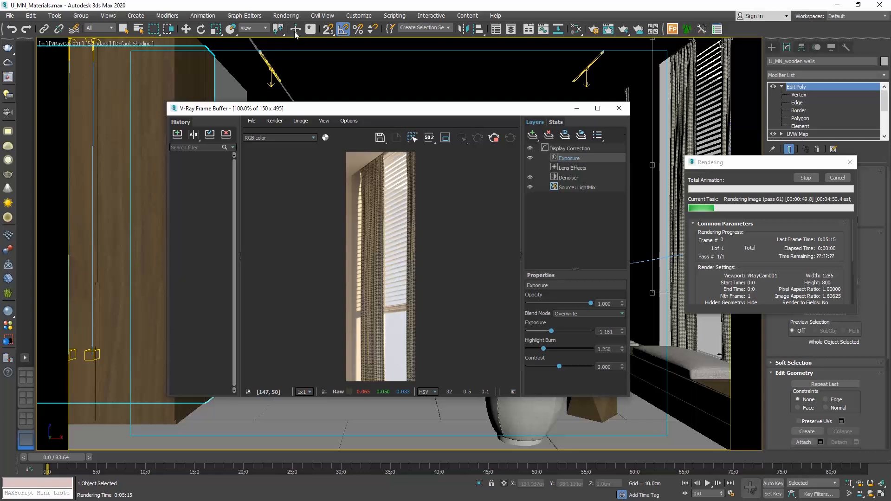
{"action": "left_click", "coordinate": [836, 180]}
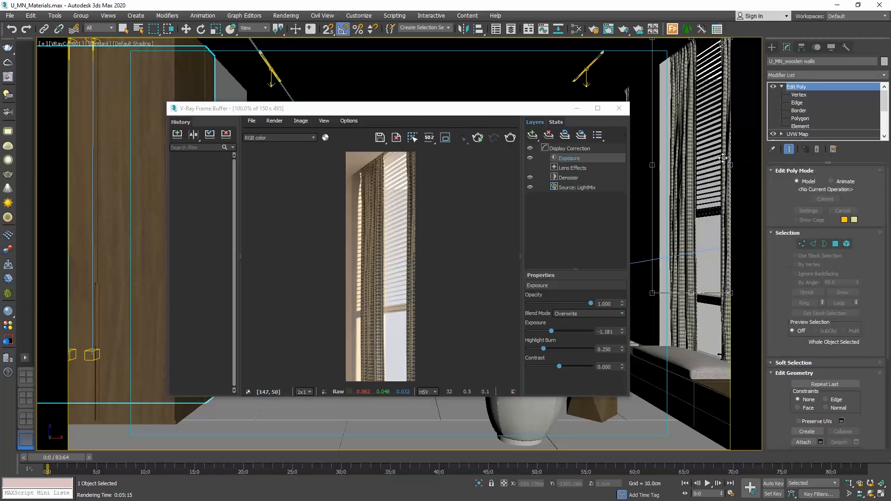
Set the render output height to 1100 with the image aspect locked, and re-render the cropped curtain area.
{"action": "left_click", "coordinate": [293, 110]}
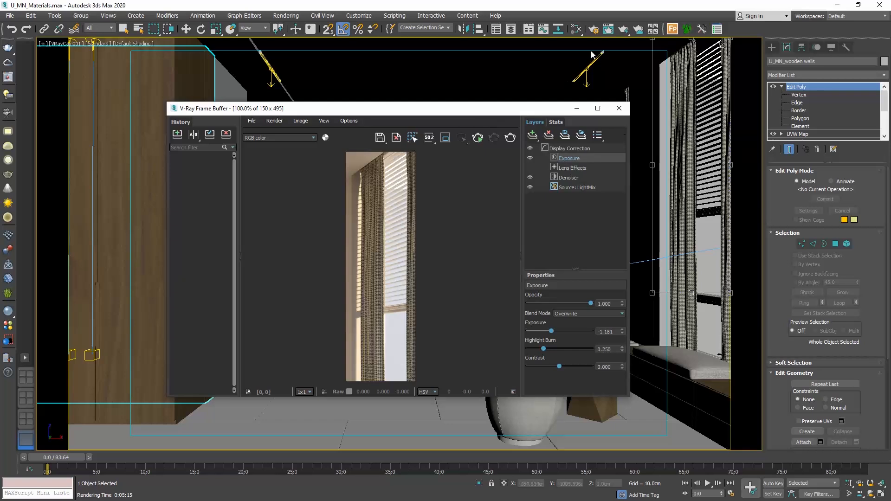
{"action": "left_click", "coordinate": [594, 29]}
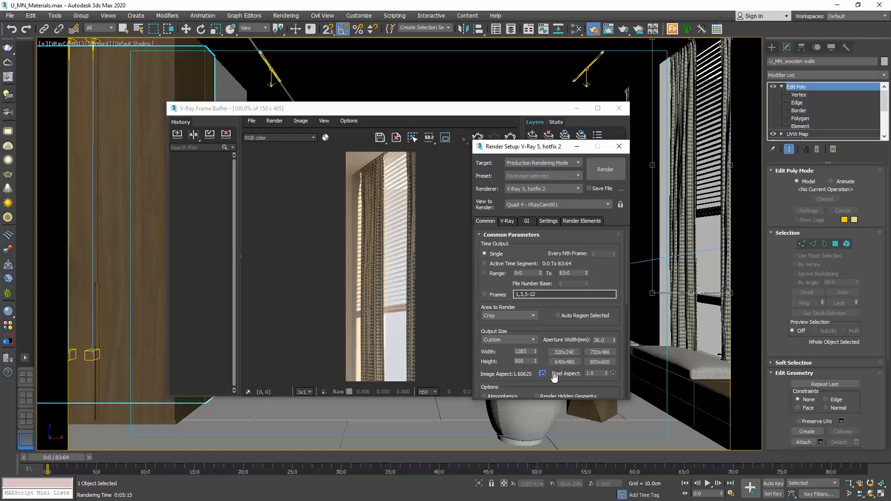
{"action": "double_click", "coordinate": [519, 361]}
{"action": "type", "text": "1000"}
{"action": "key", "text": "Return"}
{"action": "left_click", "coordinate": [602, 172]}
{"action": "left_click_drag", "start_coordinate": [500, 113], "coordinate": [462, 58]}
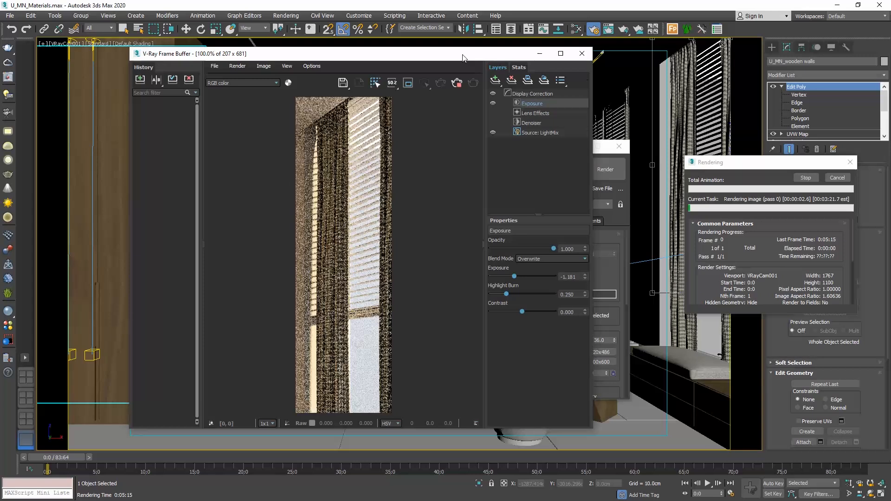
{"action": "left_click", "coordinate": [837, 178]}
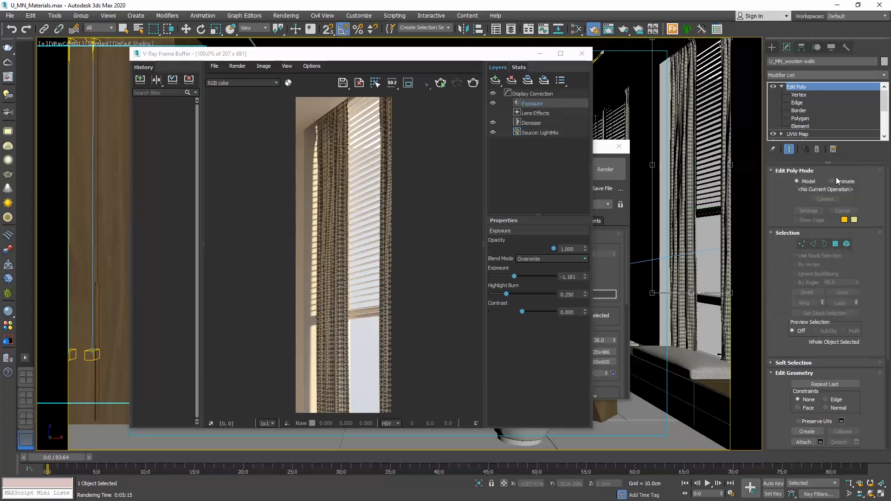
{"action": "left_click", "coordinate": [598, 149]}
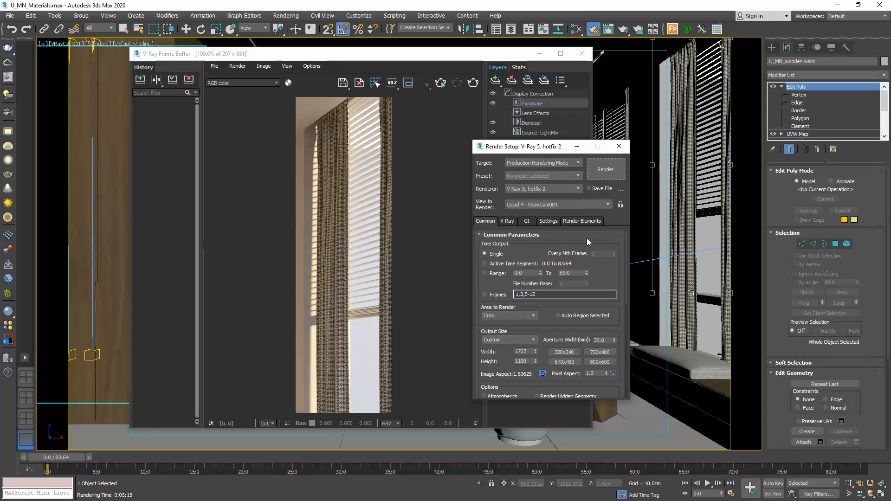
Set the render output height to 1500 with the aspect ratio kept, and render the cropped curtain area.
{"action": "double_click", "coordinate": [519, 361]}
{"action": "type", "text": "1530"}
{"action": "key", "text": "Return"}
{"action": "left_click", "coordinate": [605, 170]}
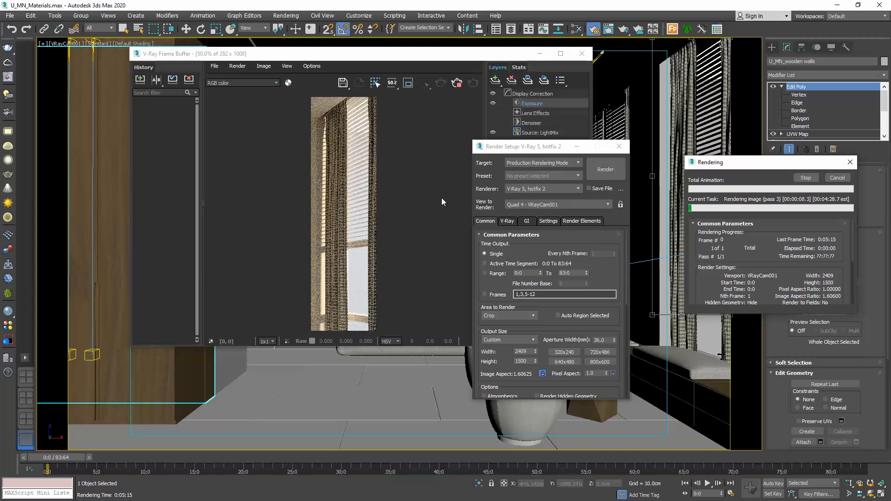
Enlarge the frame buffer and examine the curtain pattern at full size, then cancel the render and close the frame buffer.
{"action": "left_click", "coordinate": [311, 55]}
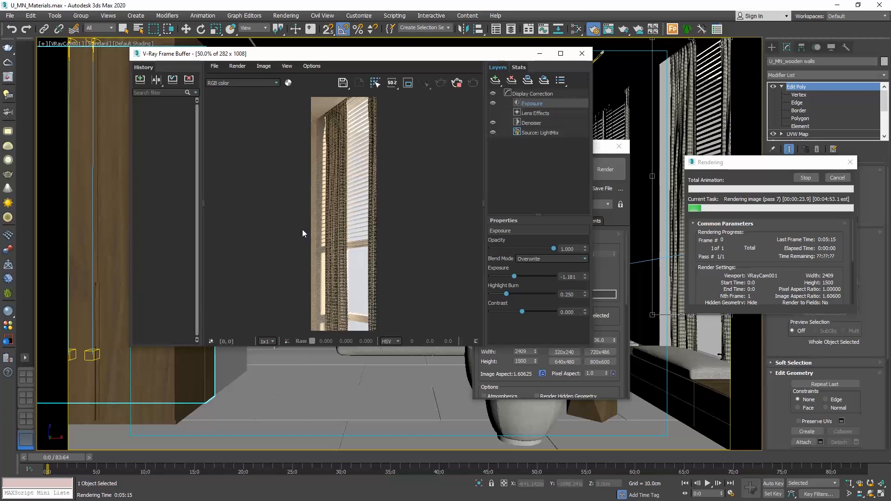
{"action": "scroll", "coordinate": [328, 247], "scroll_direction": "up", "scroll_amount": 1}
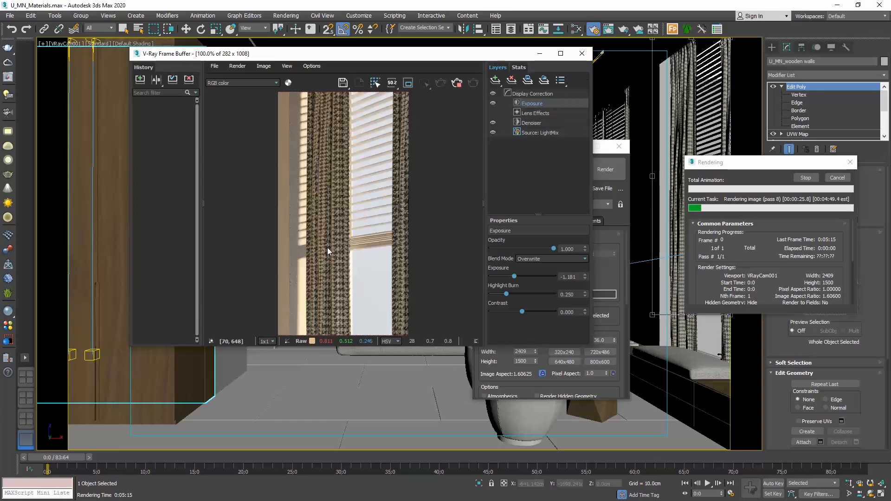
{"action": "scroll", "coordinate": [332, 259], "scroll_direction": "down", "scroll_amount": 1}
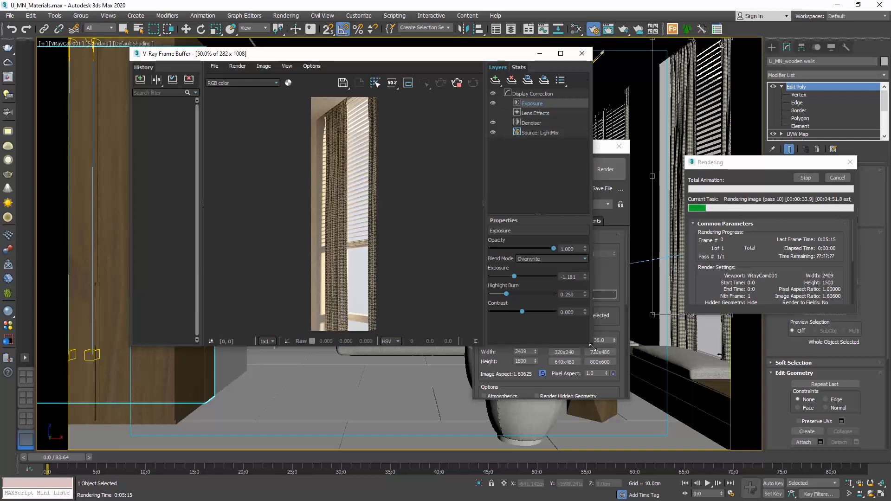
{"action": "left_click_drag", "start_coordinate": [591, 346], "coordinate": [669, 467]}
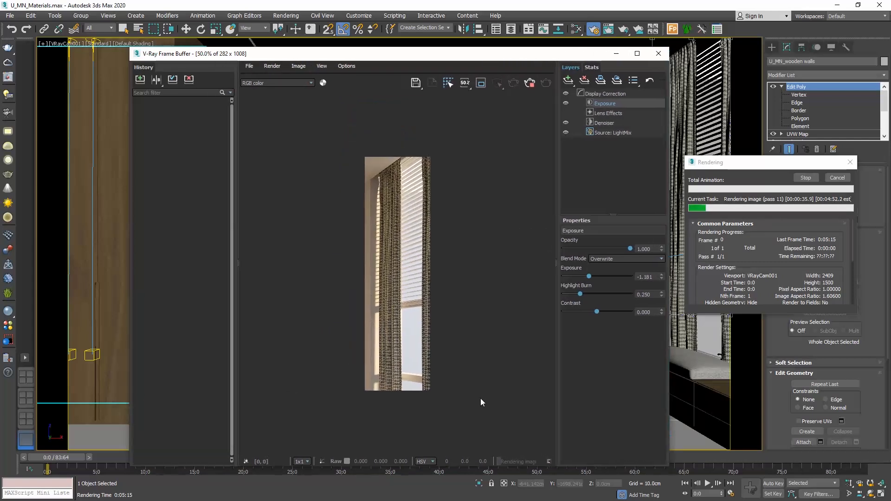
{"action": "scroll", "coordinate": [365, 302], "scroll_direction": "up", "scroll_amount": 1}
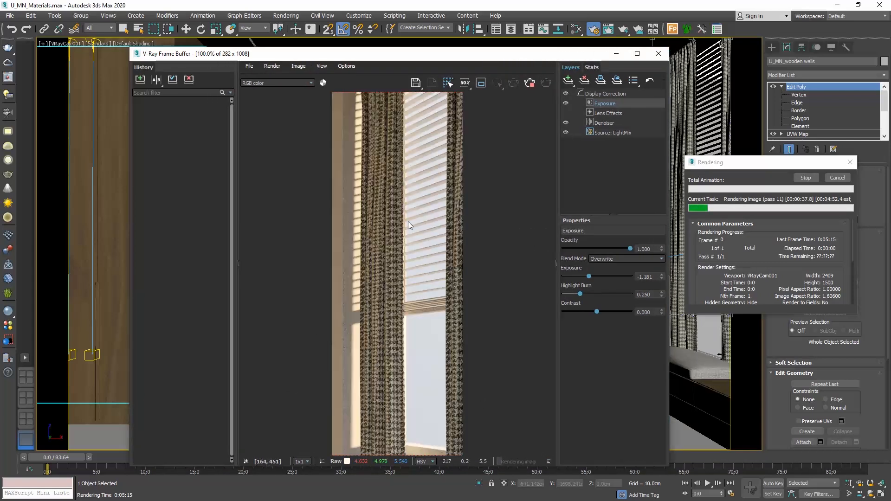
{"action": "scroll", "coordinate": [408, 224], "scroll_direction": "down", "scroll_amount": 1}
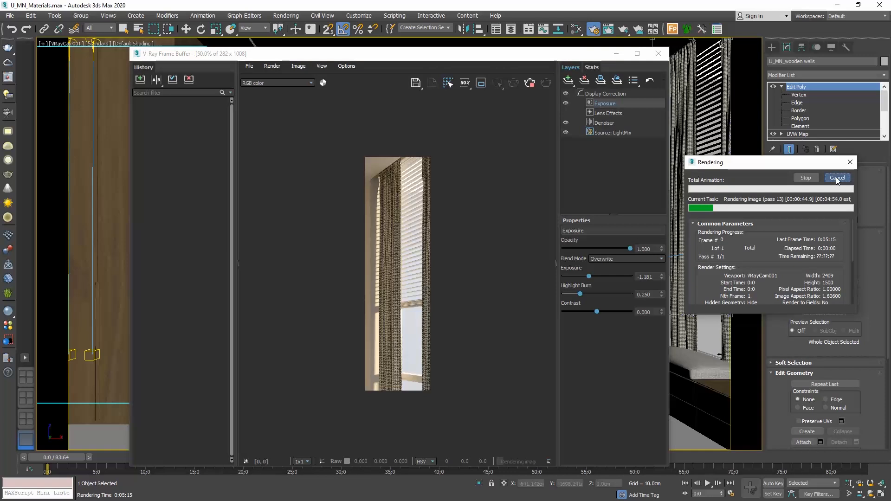
{"action": "left_click", "coordinate": [837, 177]}
{"action": "left_click", "coordinate": [658, 54]}
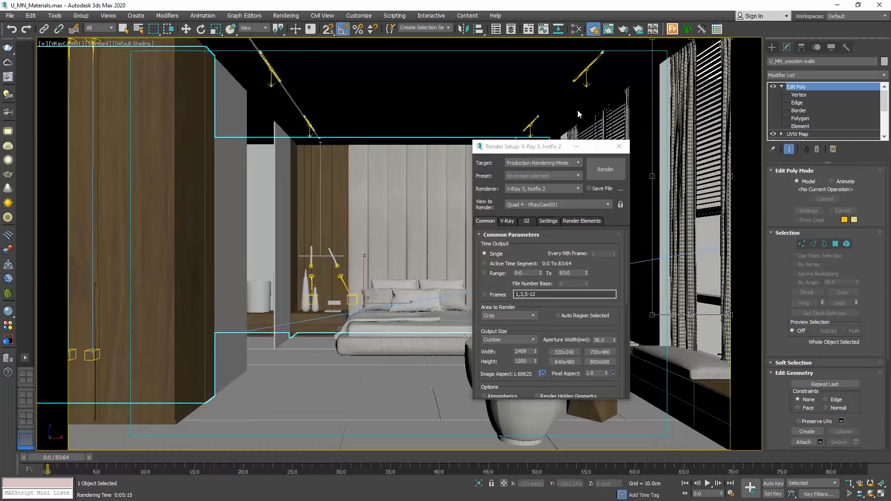
Set the render output height to 800 and close the render settings.
{"action": "double_click", "coordinate": [522, 361]}
{"action": "type", "text": "800"}
{"action": "key", "text": "Return"}
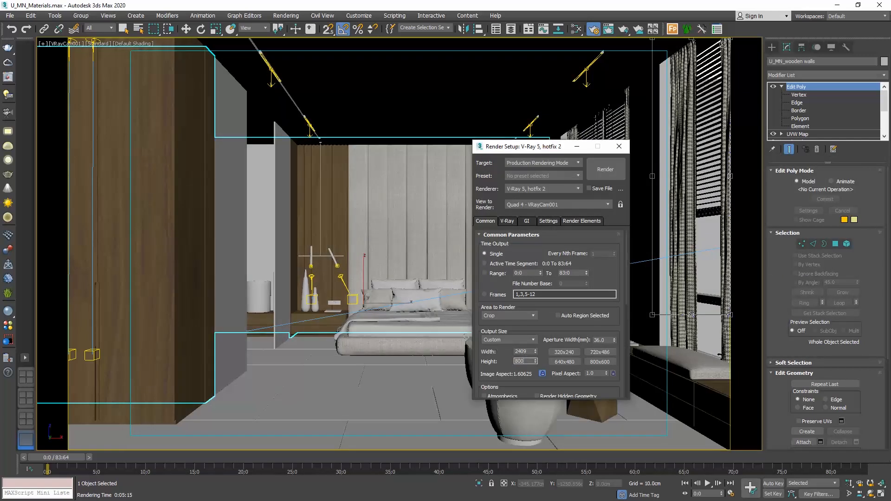
{"action": "left_click", "coordinate": [619, 146]}
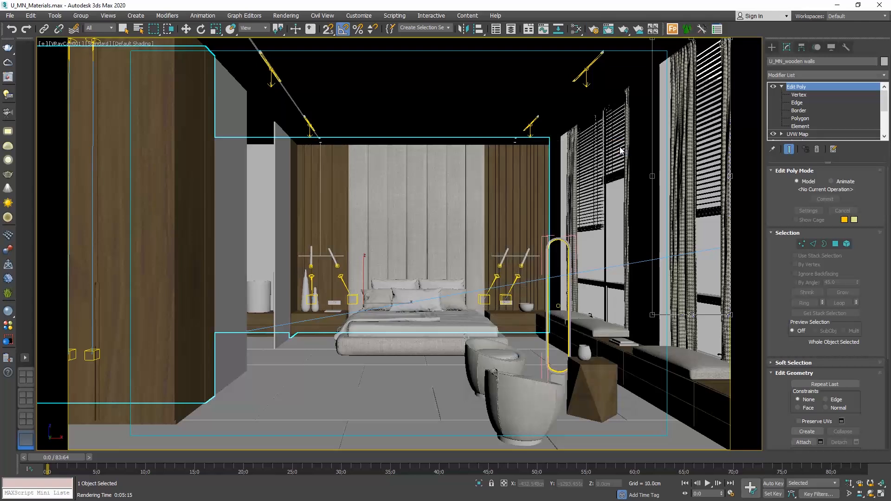
Create a VRayMtl below the curtains material in the Slate Material Editor and name it "glass".
{"action": "left_click", "coordinate": [575, 29]}
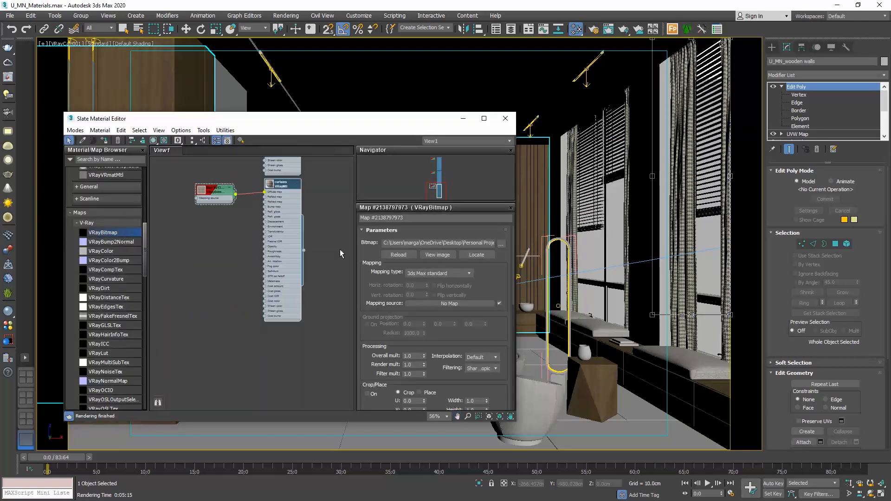
{"action": "right_click", "coordinate": [281, 352]}
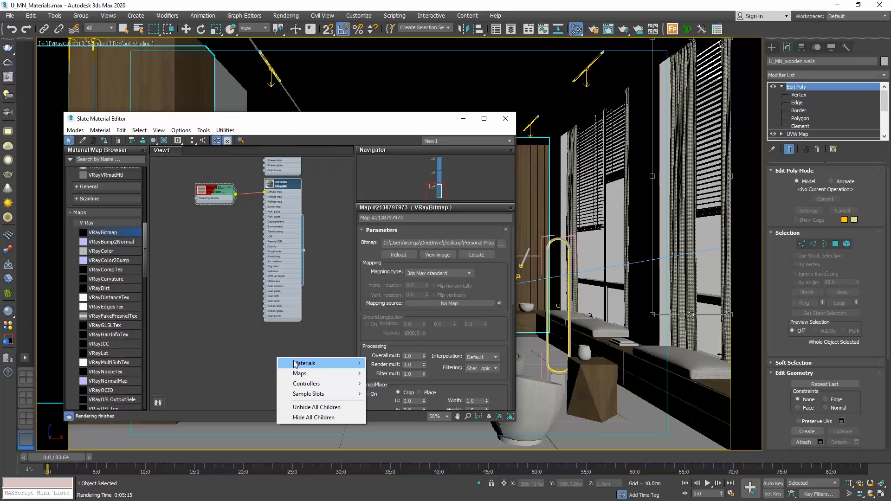
{"action": "mouse_move", "coordinate": [304, 363]}
{"action": "mouse_move", "coordinate": [387, 363]}
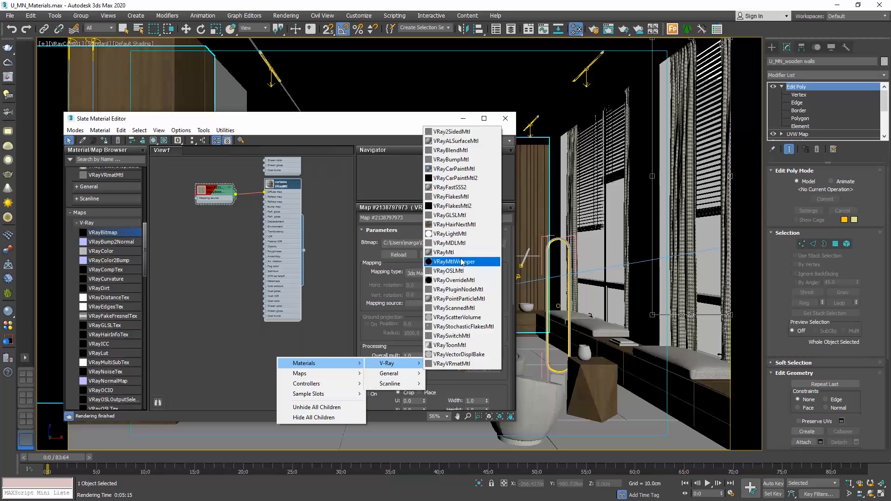
{"action": "left_click", "coordinate": [477, 252]}
{"action": "left_click_drag", "start_coordinate": [278, 360], "coordinate": [280, 336]}
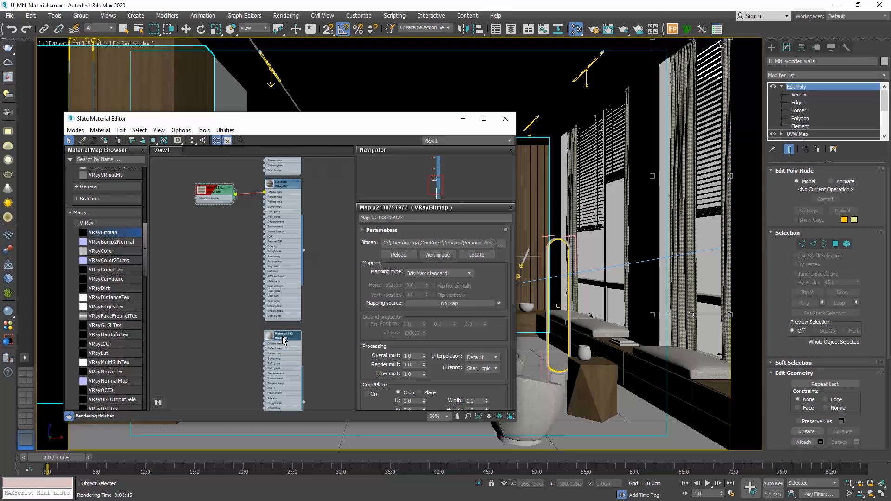
{"action": "double_click", "coordinate": [282, 336]}
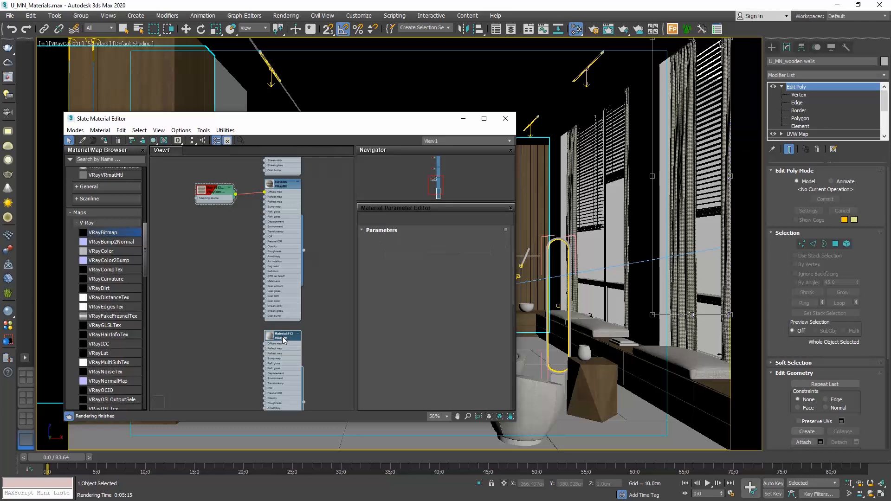
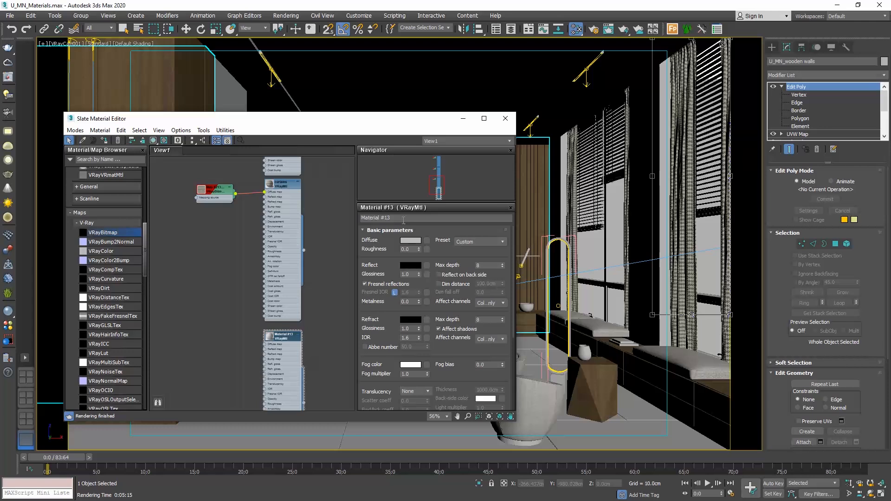
{"action": "left_click", "coordinate": [403, 219]}
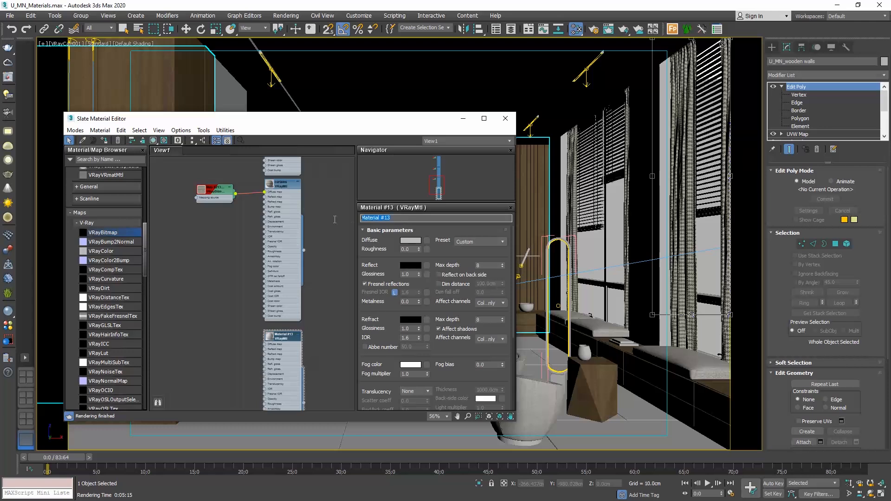
{"action": "type", "text": "glass"}
{"action": "left_click", "coordinate": [294, 364]}
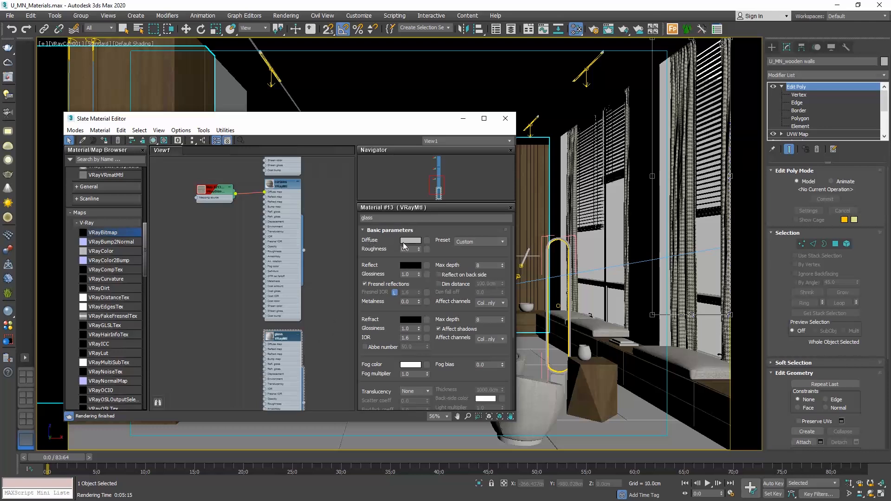
Apply the Glass preset to the new material and enlarge its node preview.
{"action": "left_click", "coordinate": [496, 241]}
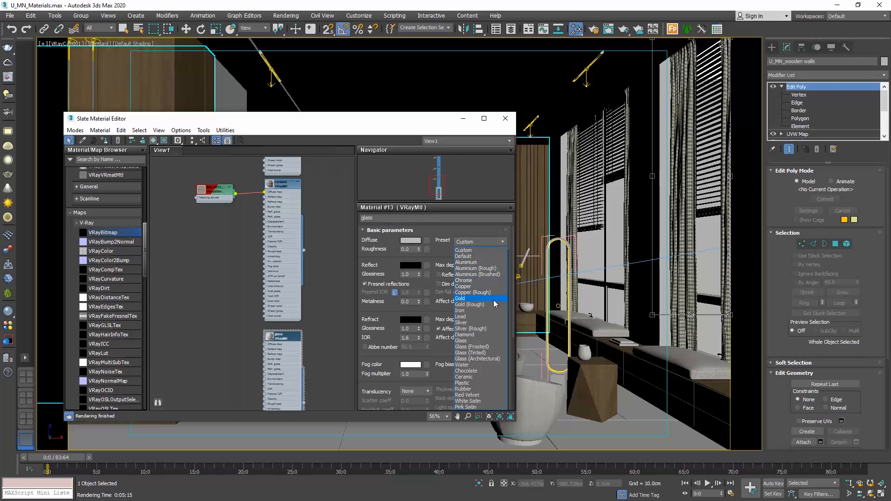
{"action": "left_click", "coordinate": [472, 341]}
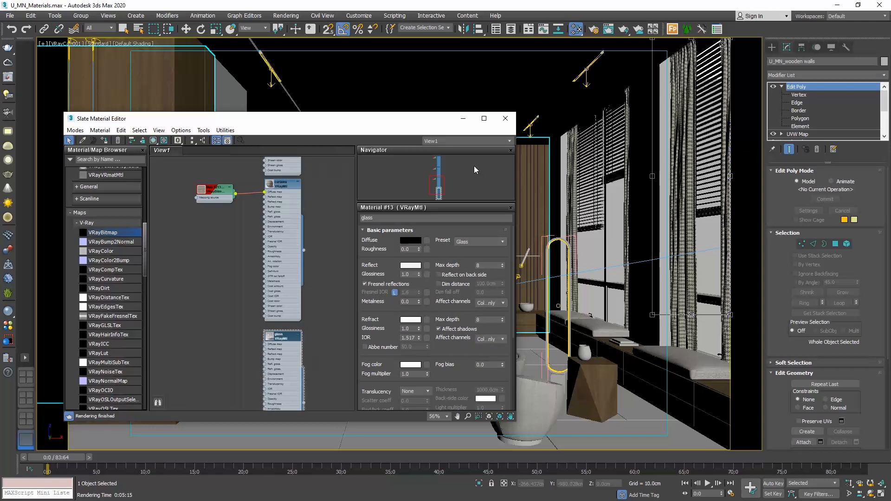
{"action": "scroll", "coordinate": [270, 340], "scroll_direction": "up", "scroll_amount": 2}
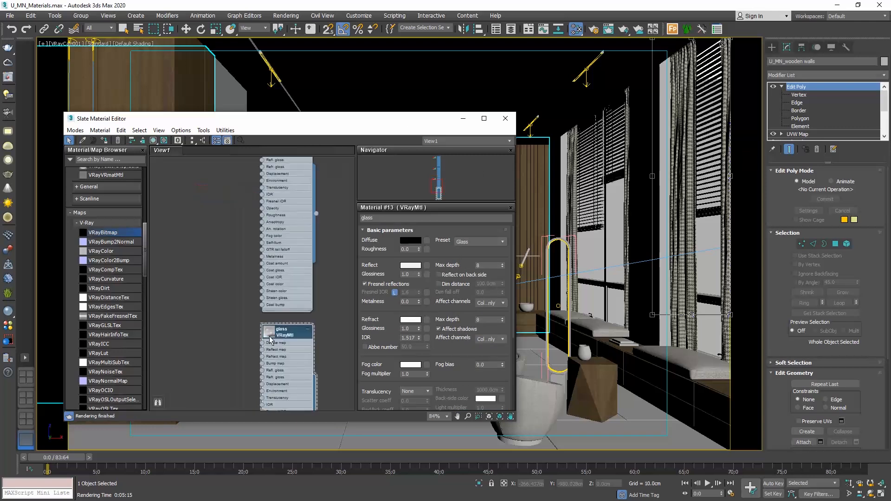
{"action": "scroll", "coordinate": [270, 339], "scroll_direction": "up", "scroll_amount": 2}
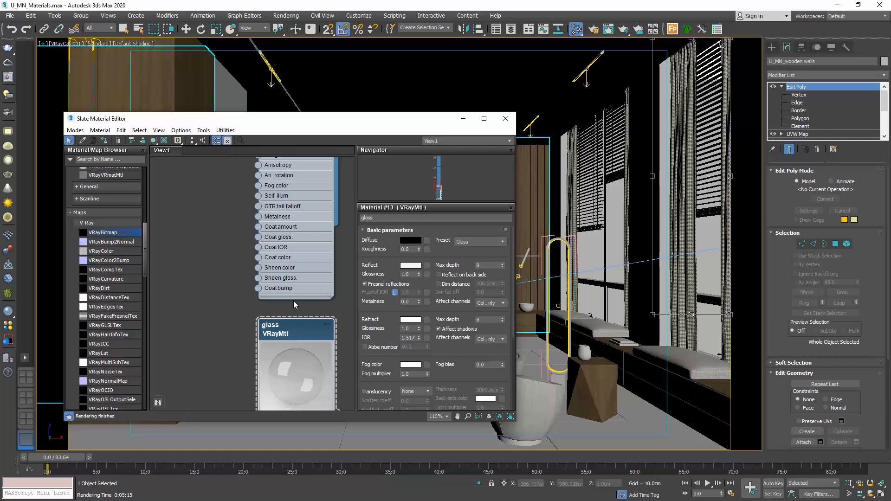
Apply the glass material to the partition beside the wardrobe, the vases on the shelf, and the vase on the wooden side table.
{"action": "left_click_drag", "start_coordinate": [316, 124], "coordinate": [598, 72]}
{"action": "middle_click_drag", "start_coordinate": [514, 304], "coordinate": [491, 193]}
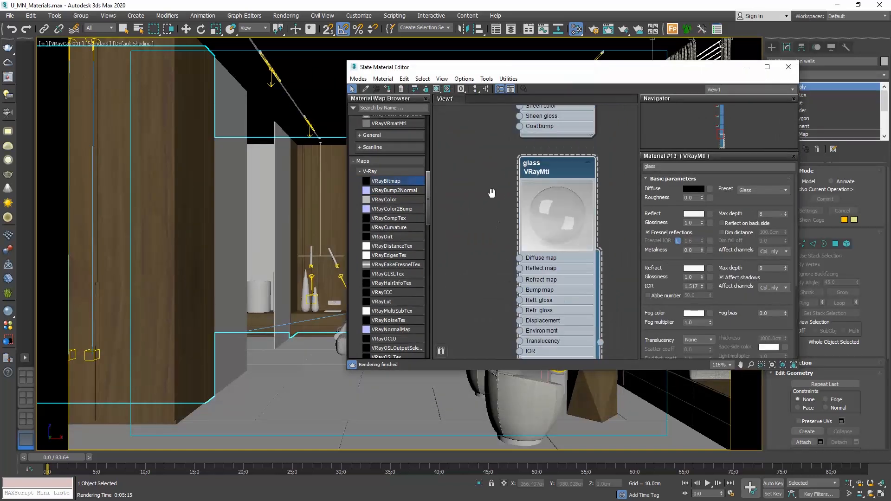
{"action": "left_click_drag", "start_coordinate": [600, 340], "coordinate": [240, 293]}
{"action": "left_click_drag", "start_coordinate": [601, 342], "coordinate": [310, 299]}
{"action": "left_click_drag", "start_coordinate": [641, 60], "coordinate": [299, 93]}
{"action": "left_click_drag", "start_coordinate": [256, 373], "coordinate": [584, 353]}
{"action": "left_click_drag", "start_coordinate": [245, 100], "coordinate": [574, 41]}
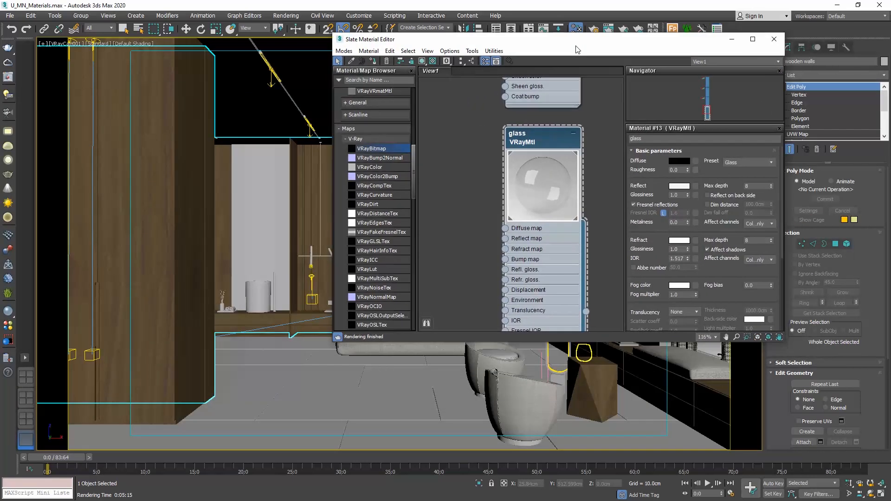
Fit the render crop region around the bed, glass partition and side table, run a test render, and close the frame buffer.
{"action": "left_click", "coordinate": [773, 40]}
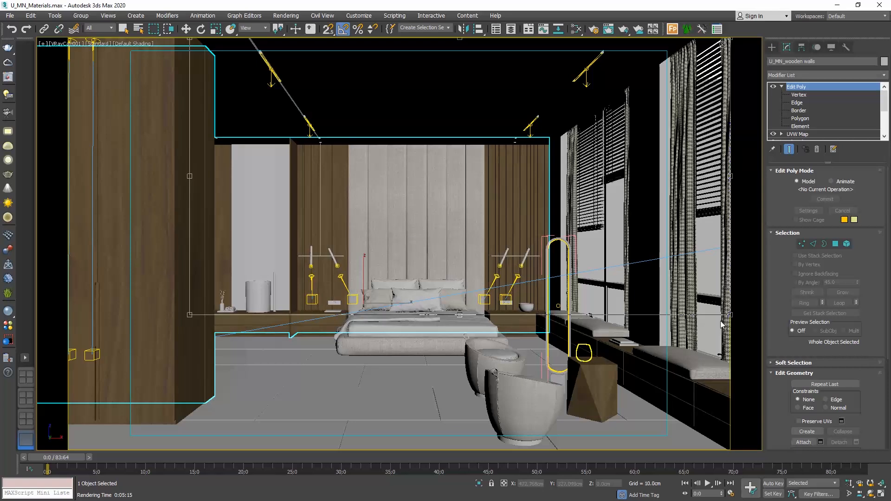
{"action": "left_click_drag", "start_coordinate": [730, 314], "coordinate": [602, 403]}
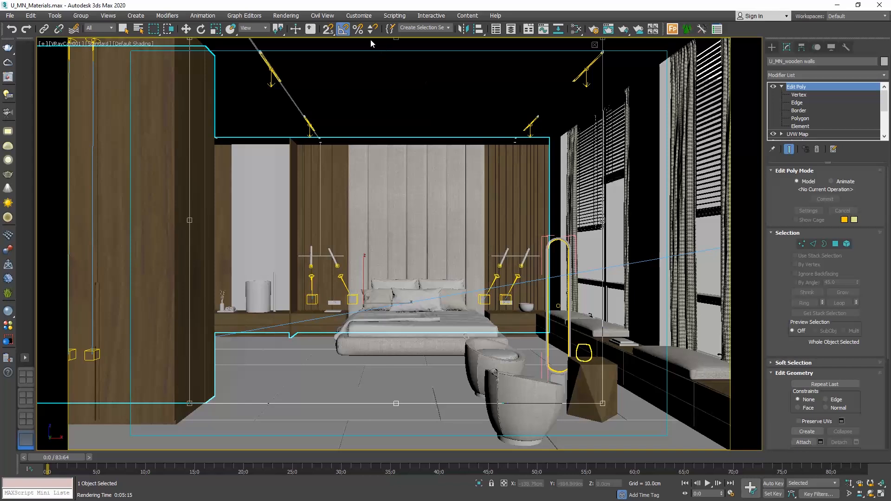
{"action": "left_click", "coordinate": [286, 15]}
{"action": "left_click", "coordinate": [293, 32]}
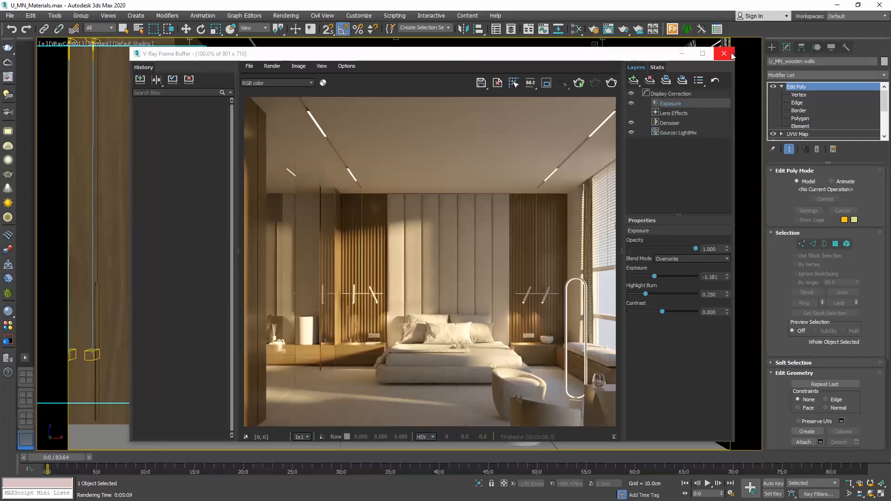
{"action": "left_click", "coordinate": [732, 53]}
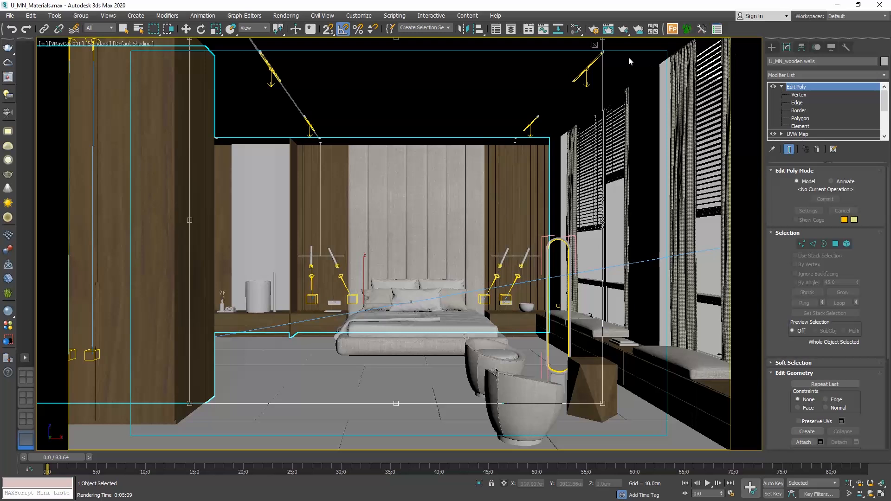
Tint the glass material by setting its refraction colour to a grey with value 178.
{"action": "left_click", "coordinate": [577, 30]}
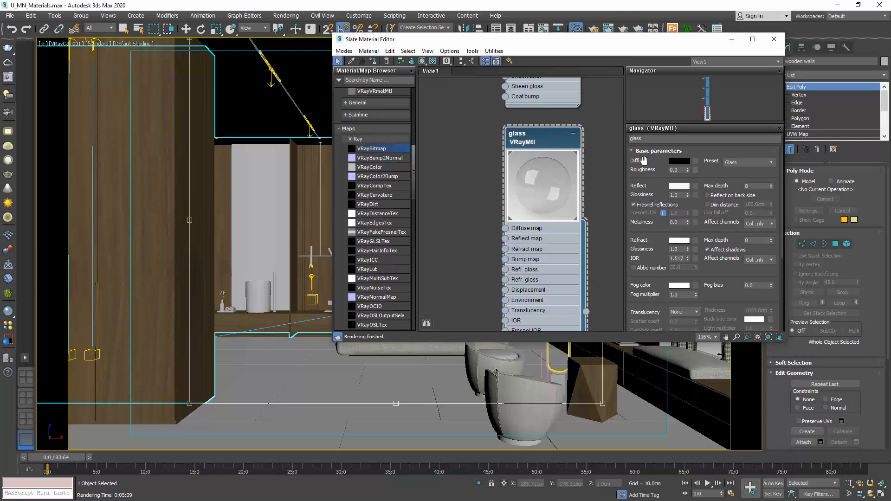
{"action": "left_click", "coordinate": [679, 240]}
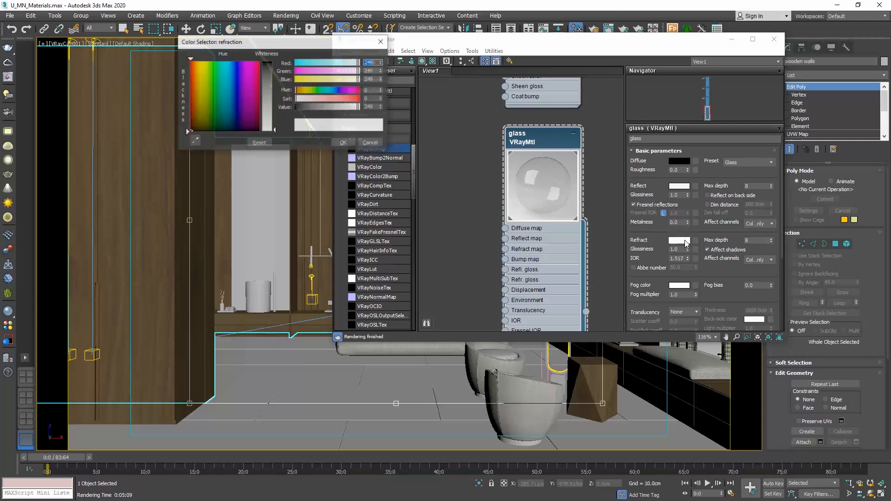
{"action": "left_click_drag", "start_coordinate": [274, 132], "coordinate": [275, 62]}
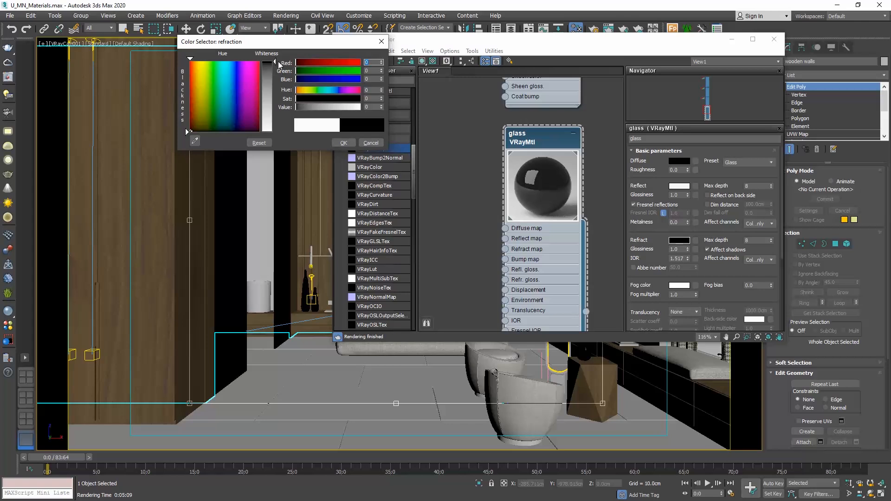
{"action": "left_click_drag", "start_coordinate": [275, 61], "coordinate": [276, 133]}
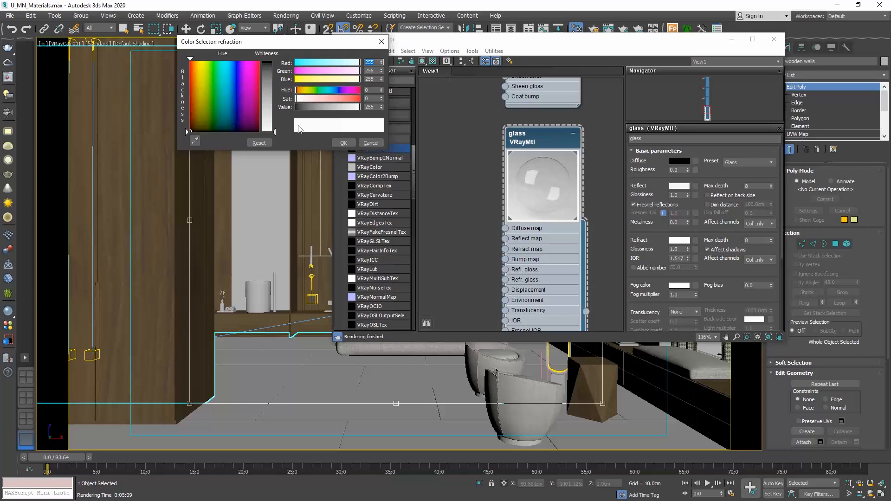
{"action": "left_click_drag", "start_coordinate": [275, 133], "coordinate": [273, 111]}
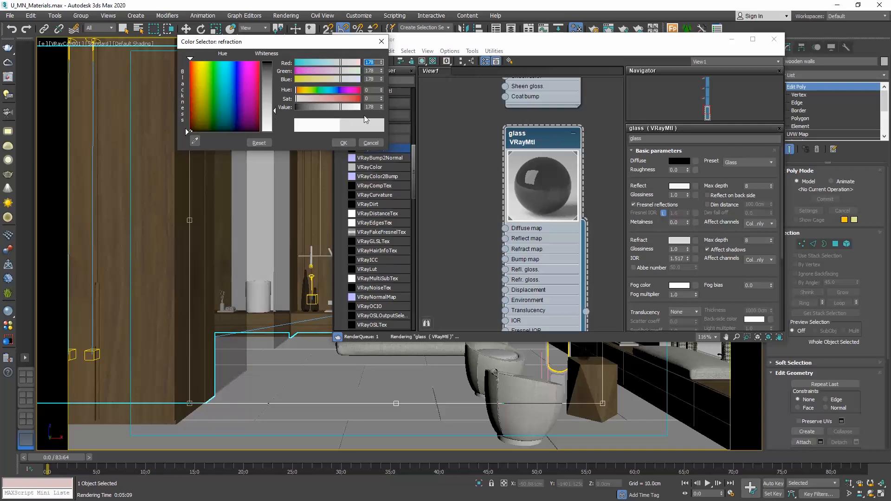
{"action": "double_click", "coordinate": [370, 107]}
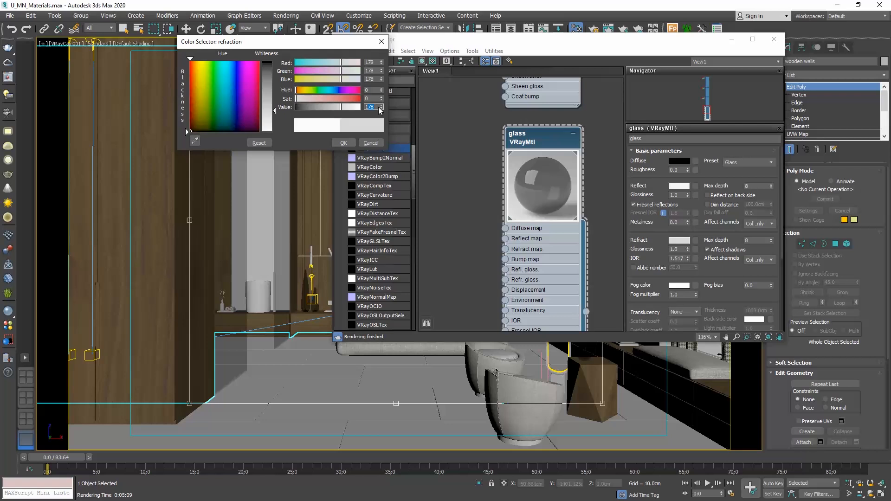
{"action": "key", "text": "Return"}
{"action": "left_click", "coordinate": [343, 144]}
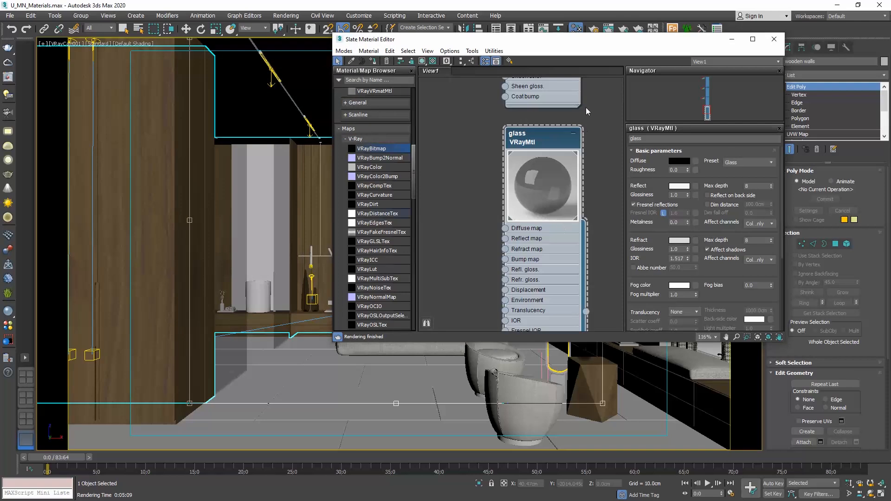
Run a test render of the tinted glass, stop it before completion, and close the frame buffer.
{"action": "left_click_drag", "start_coordinate": [551, 45], "coordinate": [612, 54]}
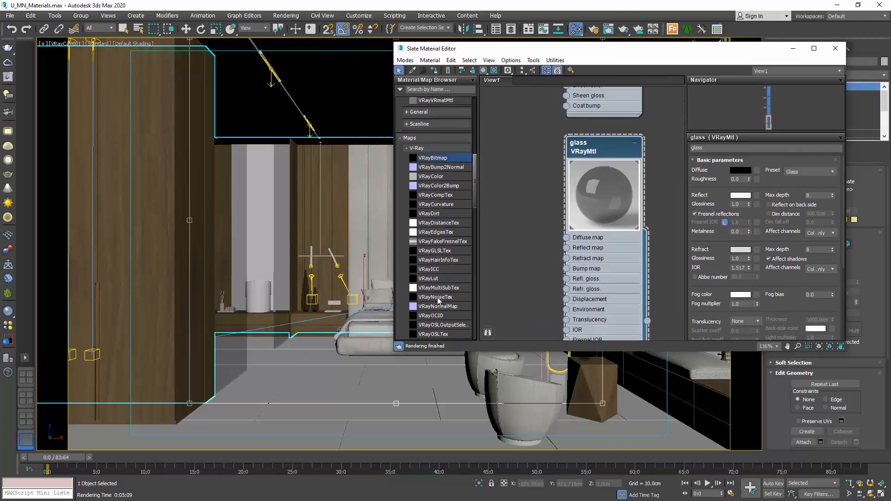
{"action": "left_click", "coordinate": [835, 48]}
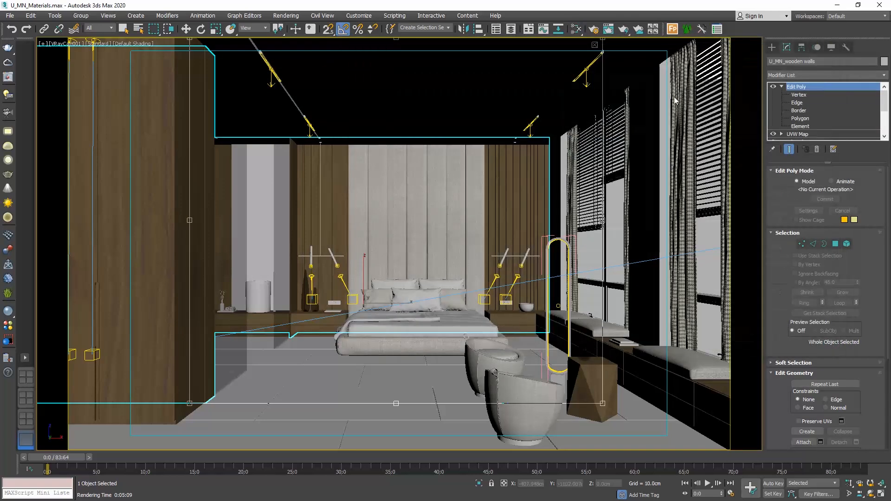
{"action": "left_click", "coordinate": [624, 31]}
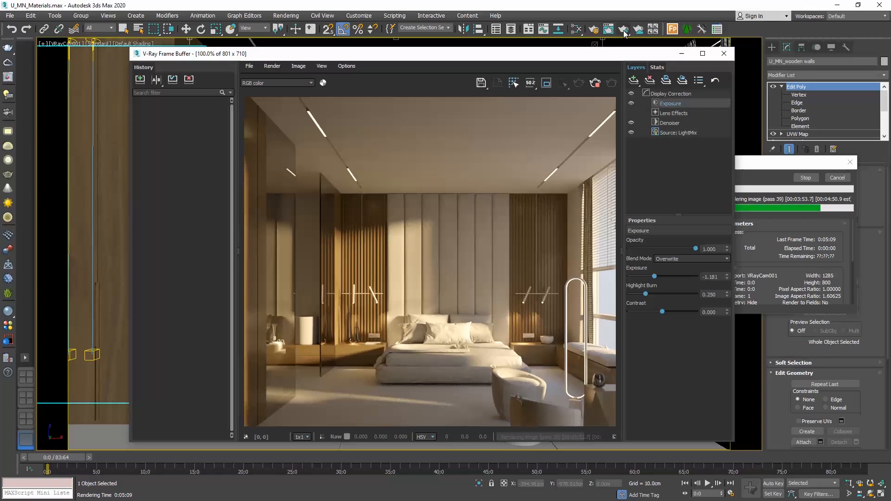
{"action": "left_click", "coordinate": [837, 178]}
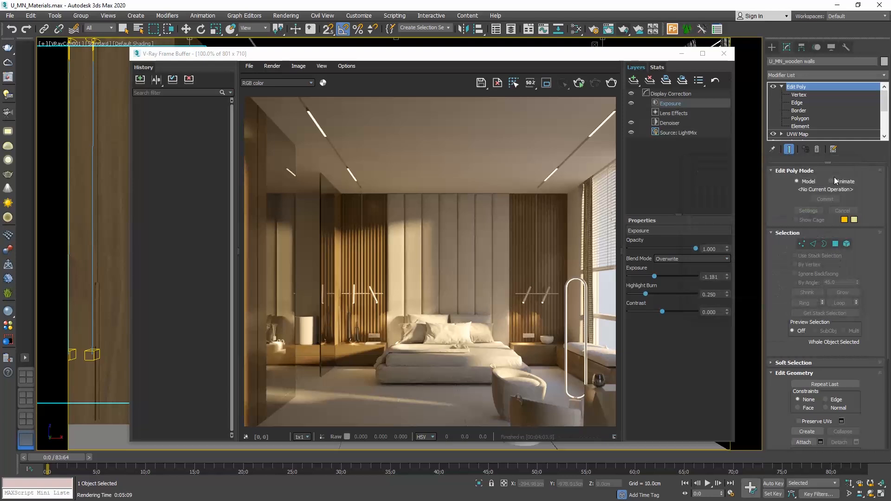
{"action": "left_click", "coordinate": [724, 54]}
Add a new VRayMtl node to the Slate Material Editor and align it below the glass material.
{"action": "key", "text": "m"}
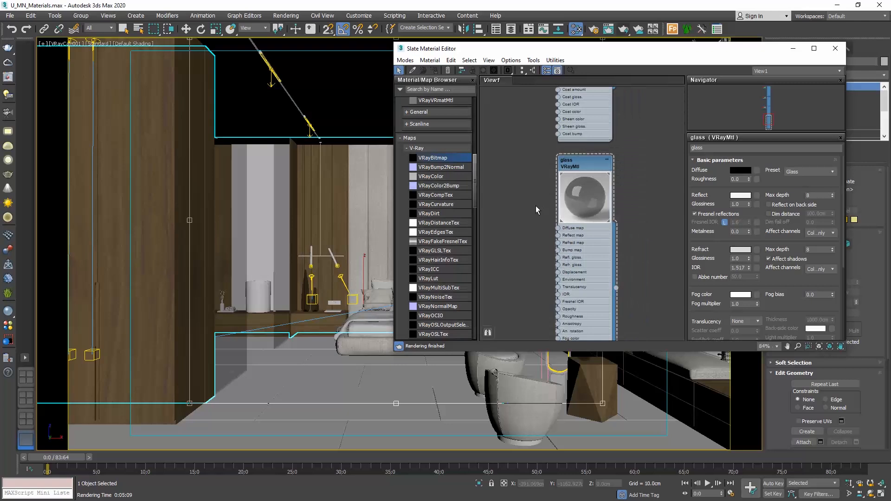
{"action": "scroll", "coordinate": [535, 207], "scroll_direction": "down", "scroll_amount": 5}
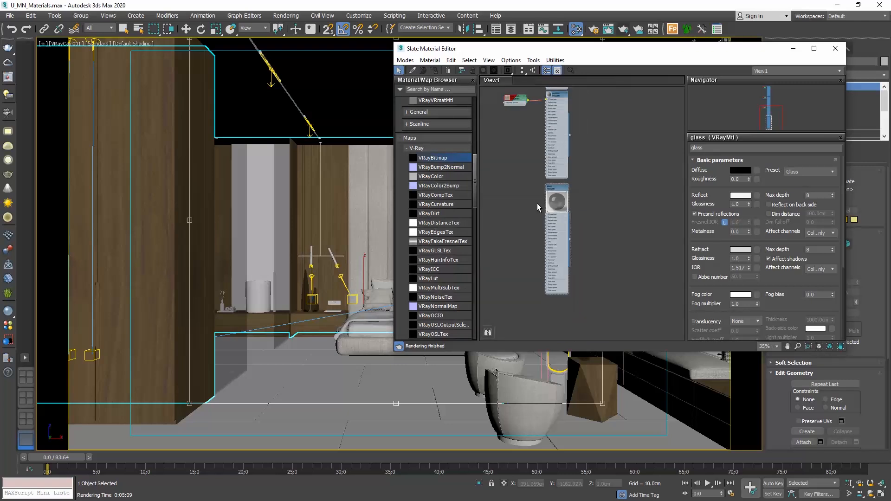
{"action": "scroll", "coordinate": [536, 205], "scroll_direction": "down", "scroll_amount": 6}
{"action": "middle_click_drag", "start_coordinate": [525, 193], "coordinate": [523, 210]}
{"action": "scroll", "coordinate": [523, 225], "scroll_direction": "up", "scroll_amount": 5}
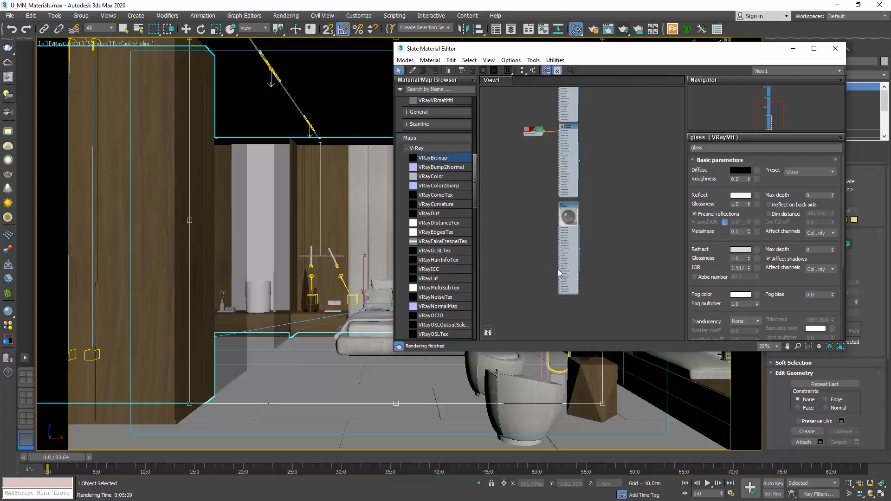
{"action": "scroll", "coordinate": [559, 273], "scroll_direction": "down", "scroll_amount": 1}
{"action": "right_click", "coordinate": [563, 311]}
{"action": "mouse_move", "coordinate": [597, 315]}
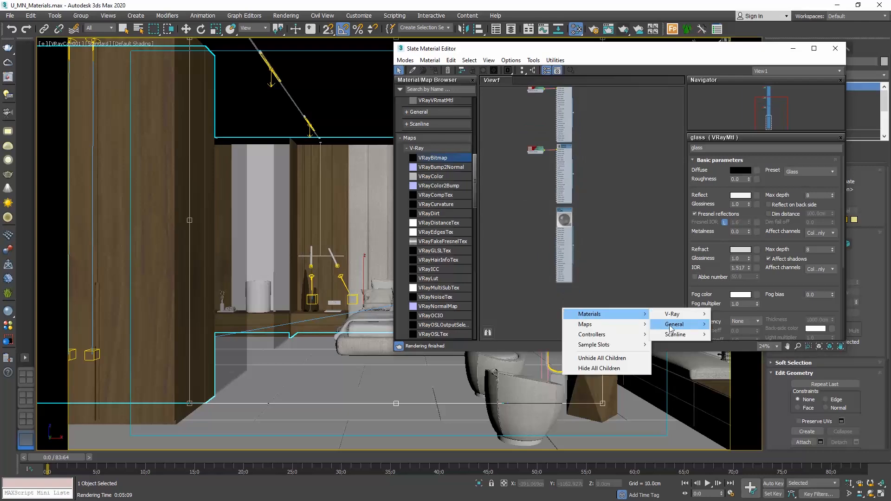
{"action": "mouse_move", "coordinate": [677, 314]}
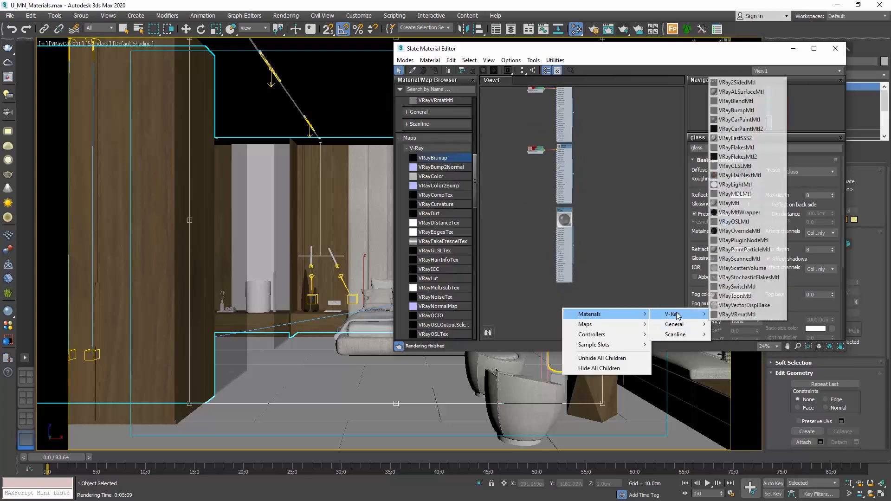
{"action": "left_click", "coordinate": [735, 203]}
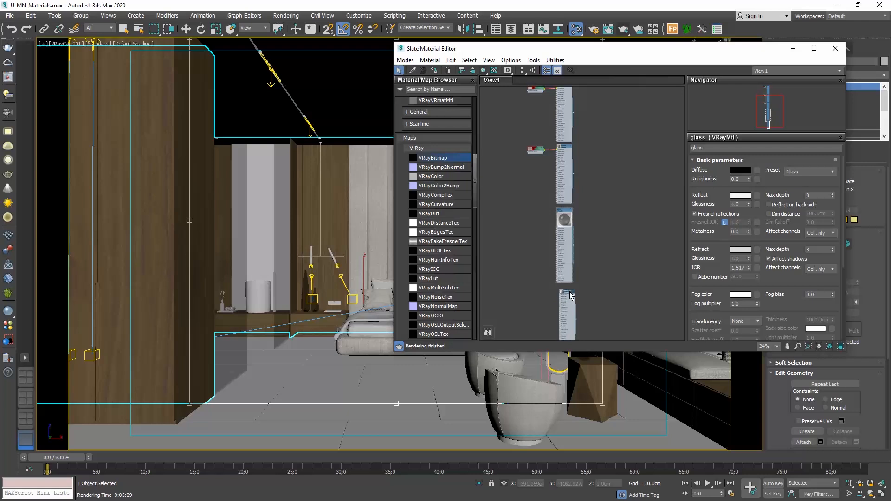
{"action": "left_click_drag", "start_coordinate": [571, 296], "coordinate": [558, 295]}
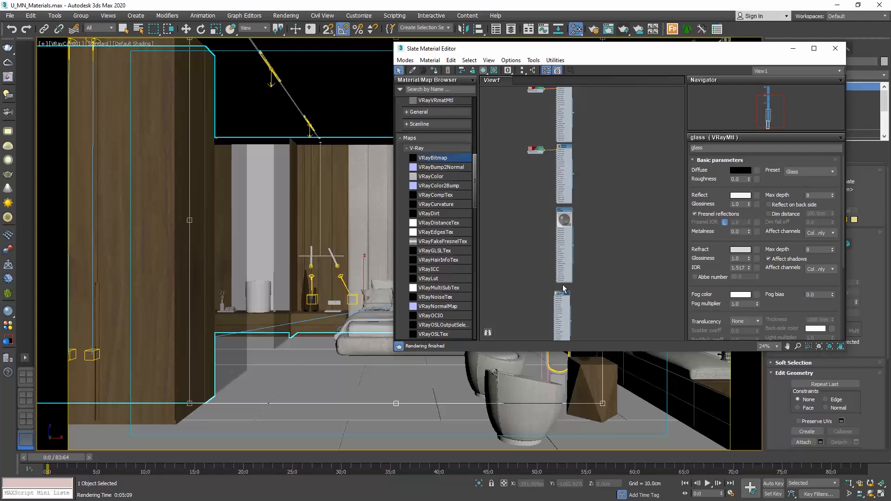
Name the new VRayMtl material floor.
{"action": "scroll", "coordinate": [559, 298], "scroll_direction": "up", "scroll_amount": 5}
{"action": "double_click", "coordinate": [565, 300]}
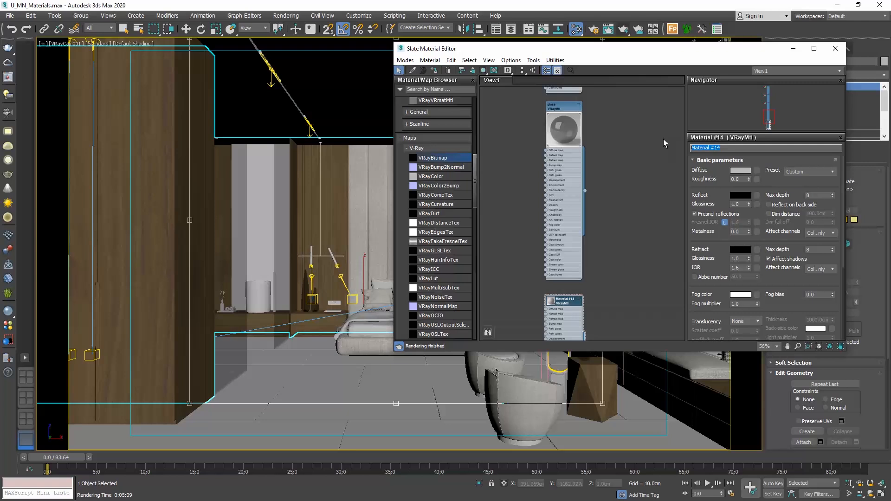
{"action": "type", "text": "floor"}
Add a VRayBitmap to the floor material's diffuse map and load the U_MN_tile image into it.
{"action": "left_click", "coordinate": [757, 171]}
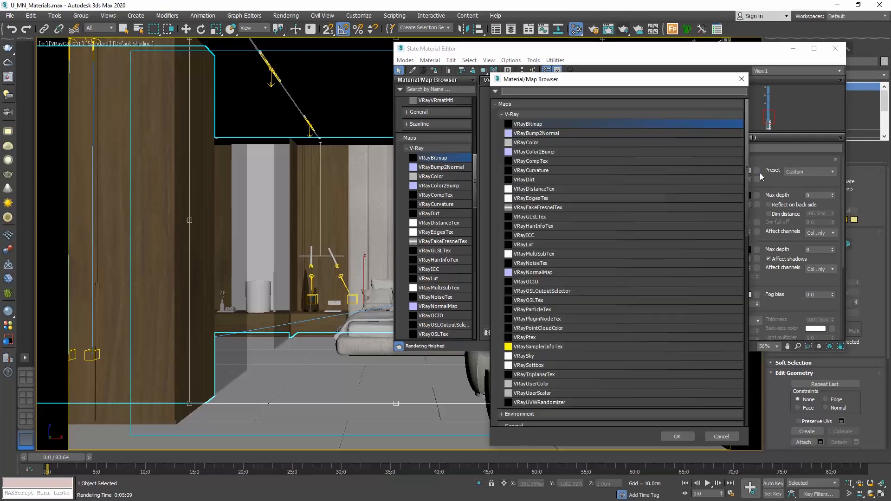
{"action": "double_click", "coordinate": [539, 124]}
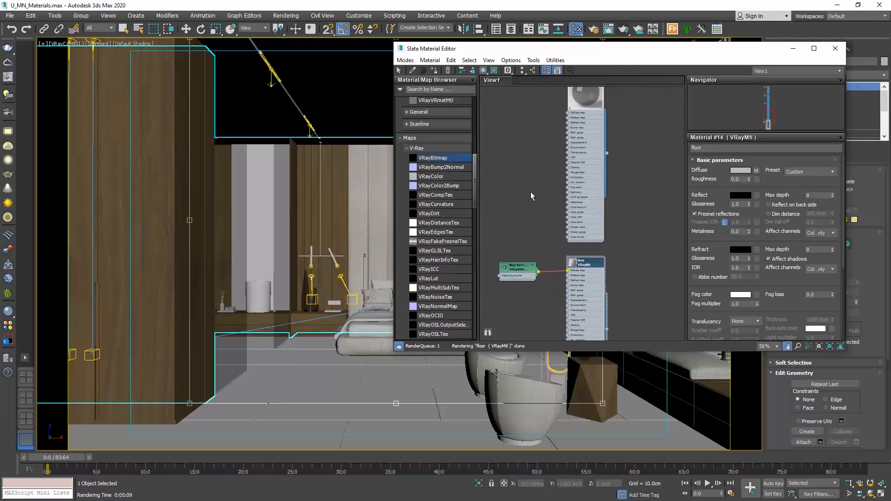
{"action": "double_click", "coordinate": [525, 271]}
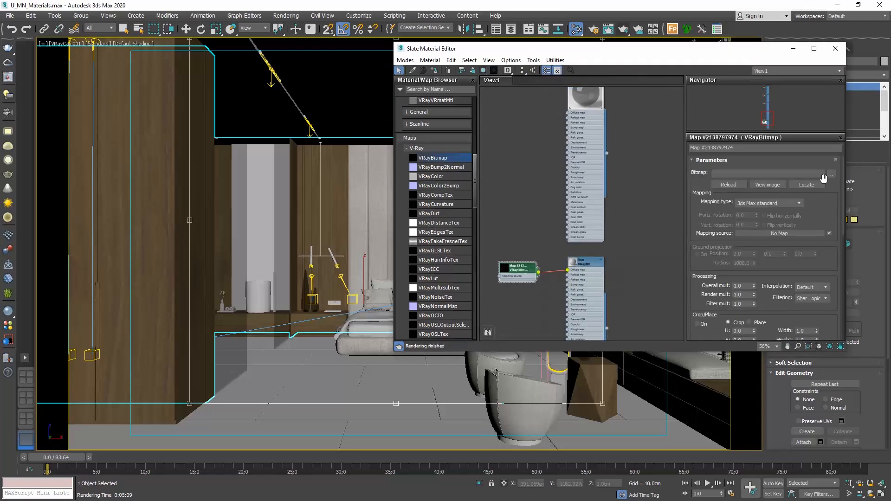
{"action": "left_click", "coordinate": [823, 175]}
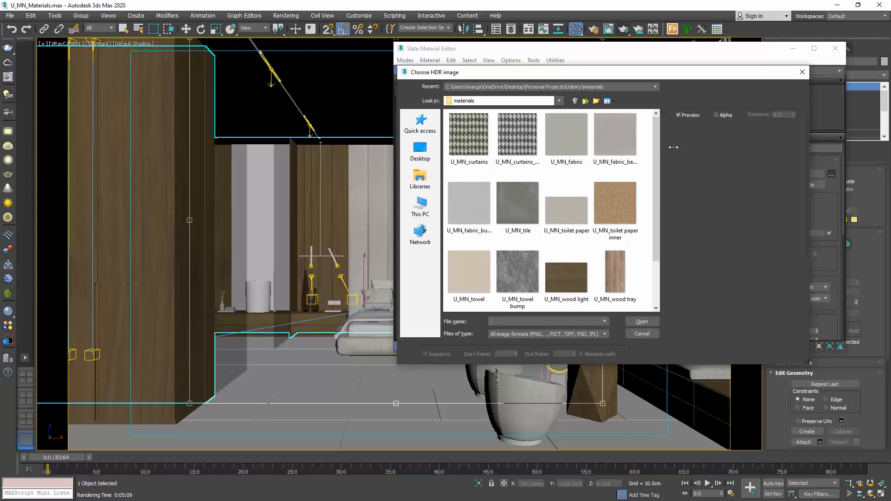
{"action": "left_click", "coordinate": [513, 202]}
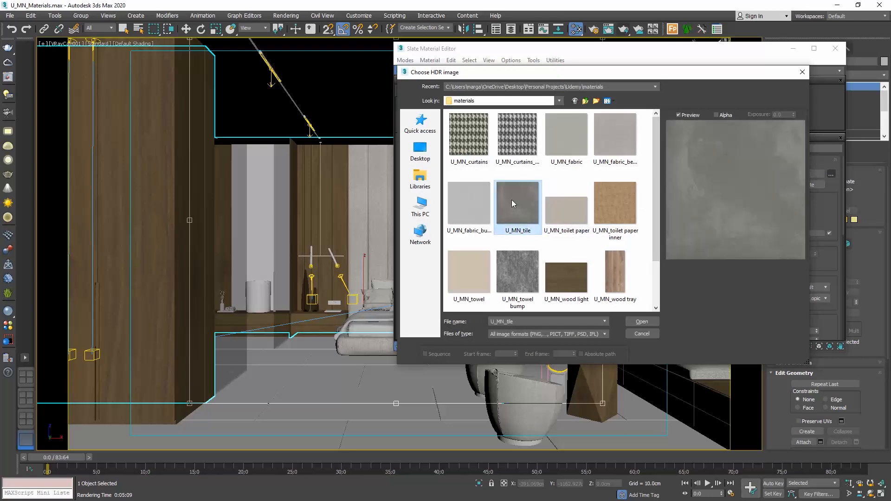
{"action": "left_click", "coordinate": [640, 322]}
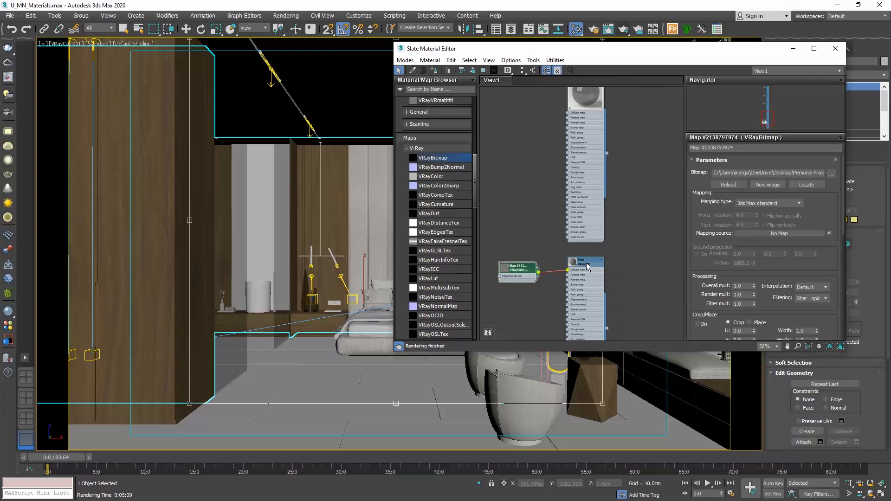
Set the floor material's reflection colour to a grey with value 164 and its reflection glossiness to 0.8.
{"action": "double_click", "coordinate": [586, 266]}
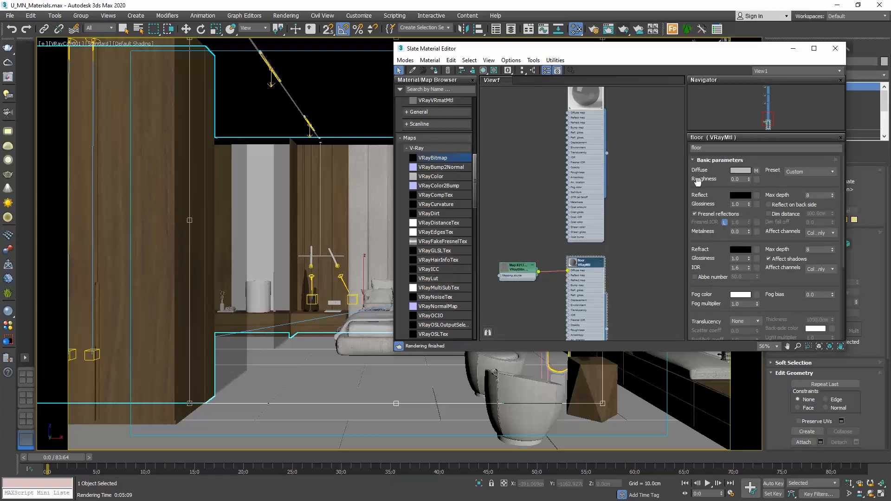
{"action": "left_click", "coordinate": [740, 195]}
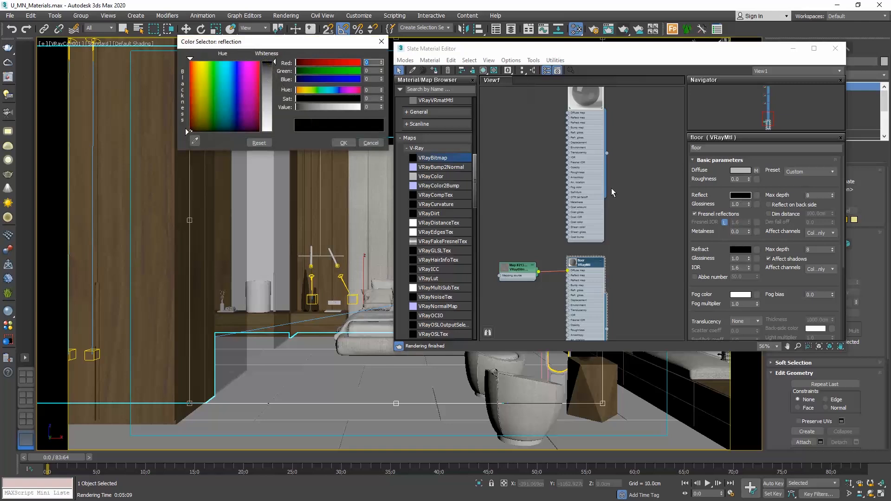
{"action": "double_click", "coordinate": [370, 107]}
{"action": "type", "text": "164"}
{"action": "key", "text": "Return"}
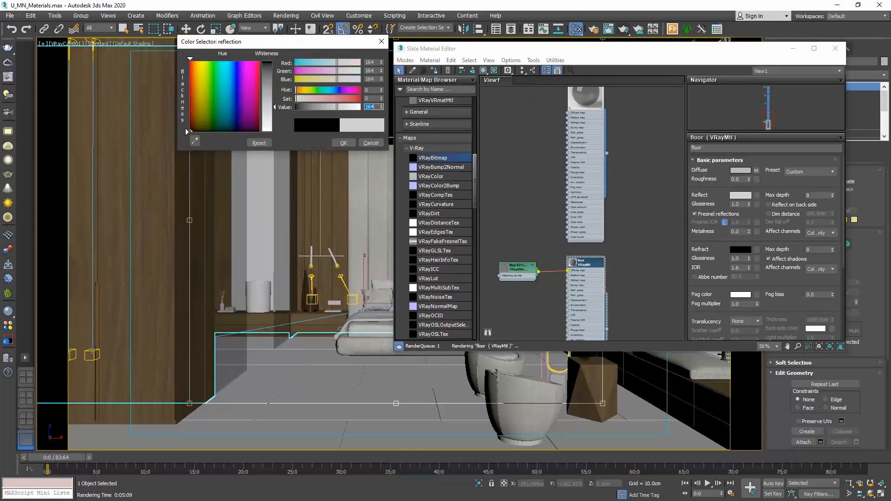
{"action": "left_click", "coordinate": [343, 145]}
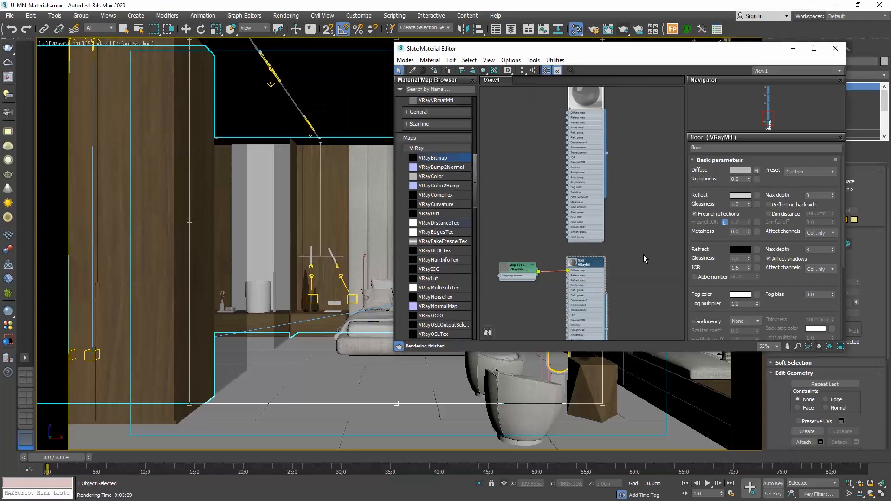
{"action": "double_click", "coordinate": [735, 204]}
{"action": "type", "text": "0.8"}
Apply the floor material to the room's floor and show its tile map in the viewport.
{"action": "middle_click_drag", "start_coordinate": [645, 267], "coordinate": [650, 230]}
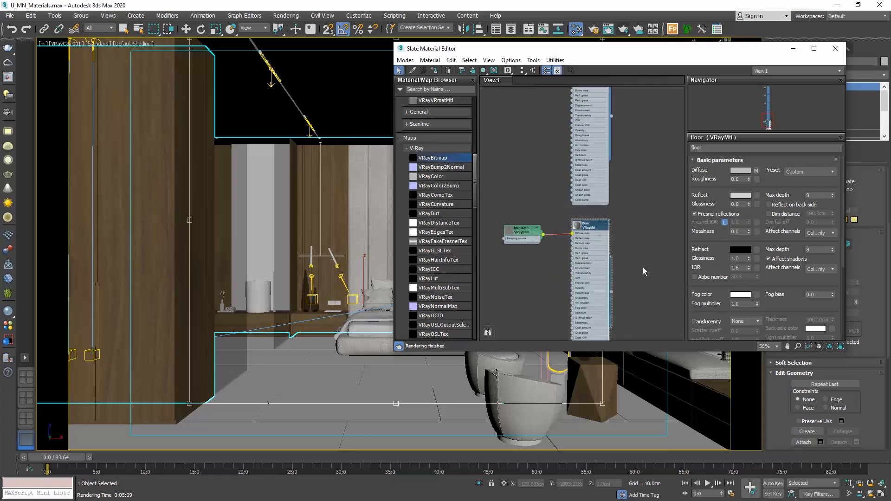
{"action": "left_click_drag", "start_coordinate": [611, 292], "coordinate": [383, 376]}
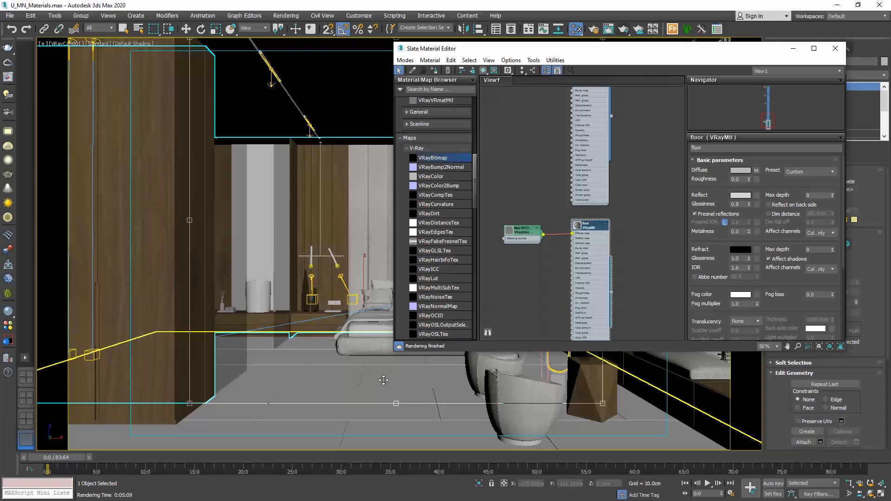
{"action": "key", "text": "w"}
{"action": "left_click", "coordinate": [383, 376]}
{"action": "left_click", "coordinate": [527, 234]}
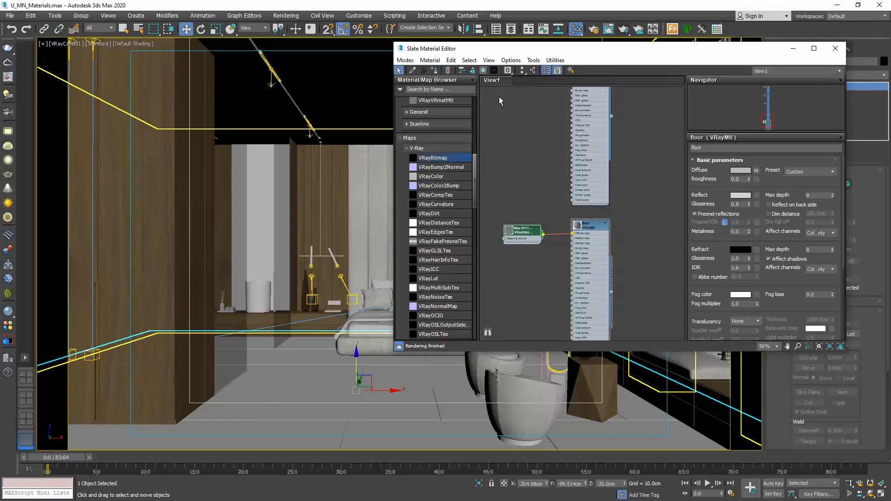
{"action": "left_click", "coordinate": [483, 70]}
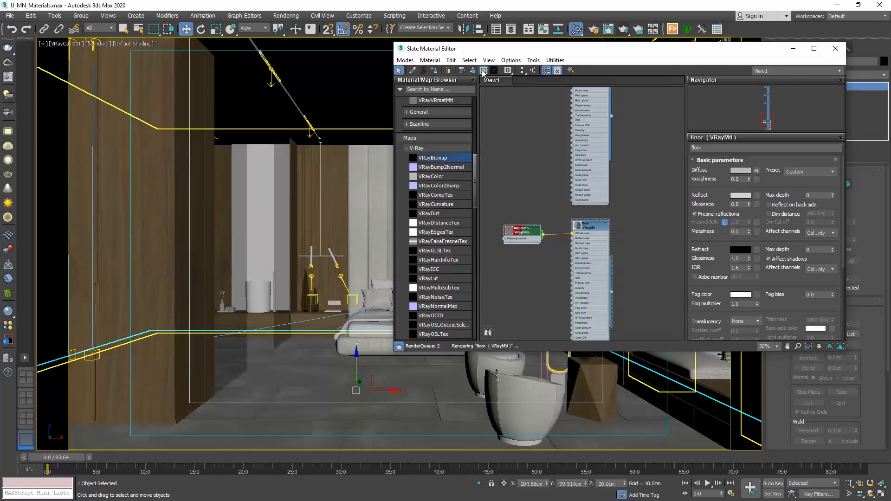
{"action": "left_click", "coordinate": [835, 48]}
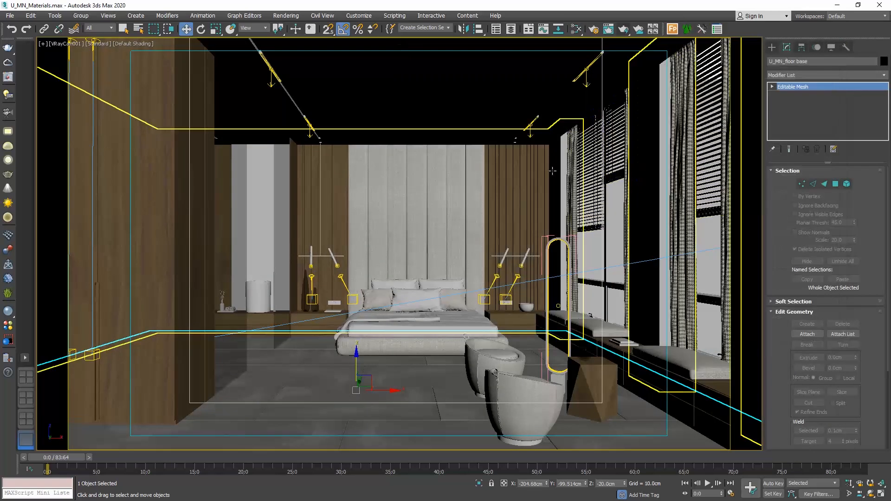
Resize the render crop region to cover the lower part of the camera view with the floor, across its full width.
{"action": "left_click", "coordinate": [596, 32]}
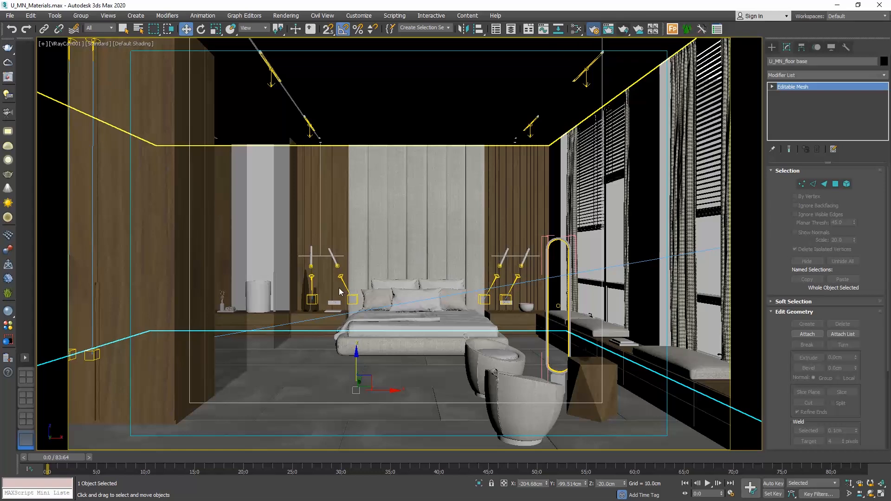
{"action": "left_click", "coordinate": [509, 316]}
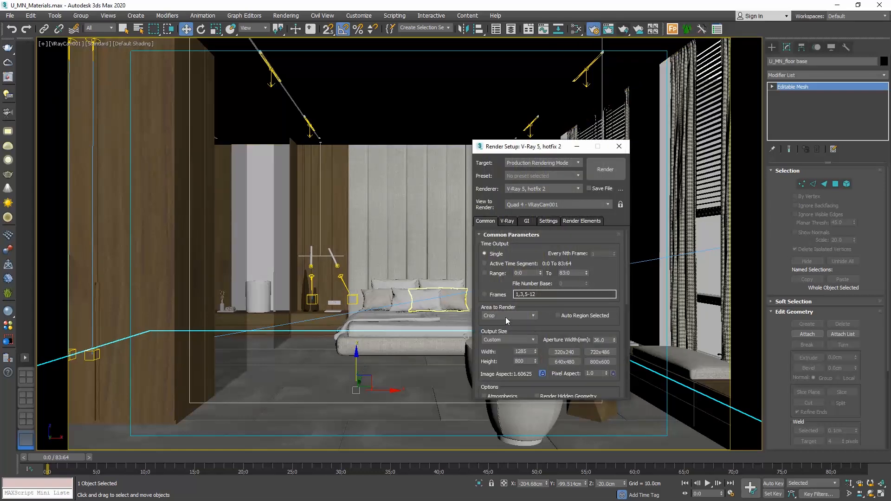
{"action": "left_click", "coordinate": [496, 343]}
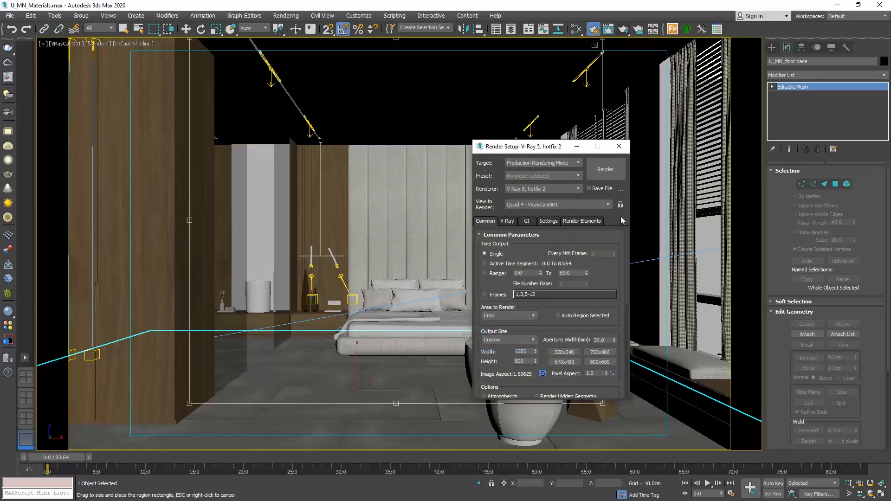
{"action": "left_click", "coordinate": [618, 146]}
{"action": "left_click_drag", "start_coordinate": [528, 159], "coordinate": [319, 232]}
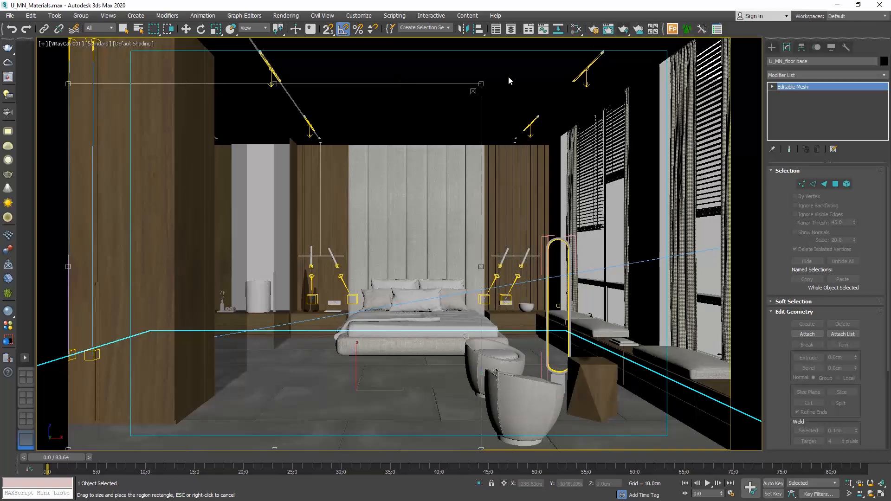
{"action": "left_click_drag", "start_coordinate": [482, 84], "coordinate": [855, 328]}
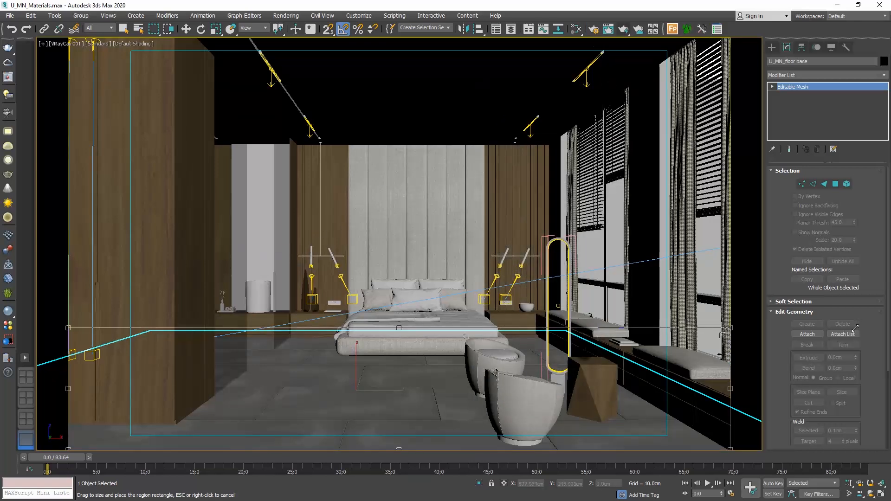
Run a test render of the cropped floor area, close the frame buffer, and return to the Slate Material Editor.
{"action": "left_click", "coordinate": [291, 19]}
{"action": "left_click", "coordinate": [293, 31]}
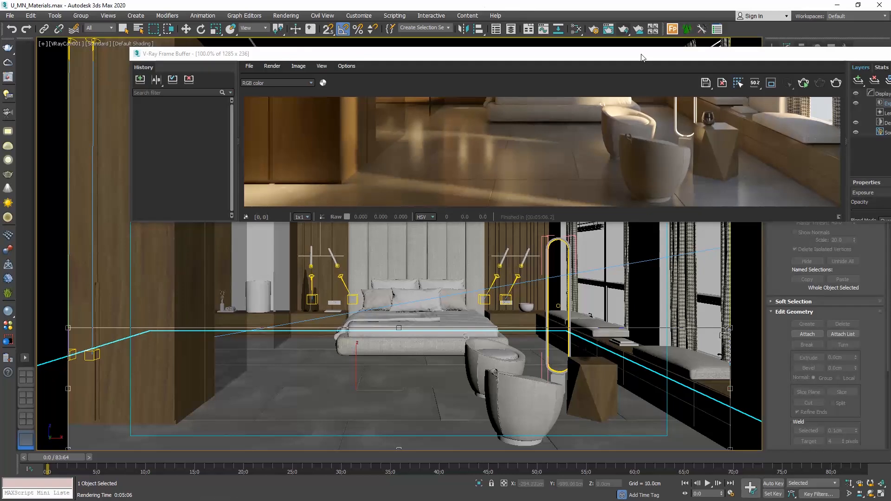
{"action": "left_click_drag", "start_coordinate": [679, 60], "coordinate": [519, 69]}
{"action": "left_click", "coordinate": [790, 66]}
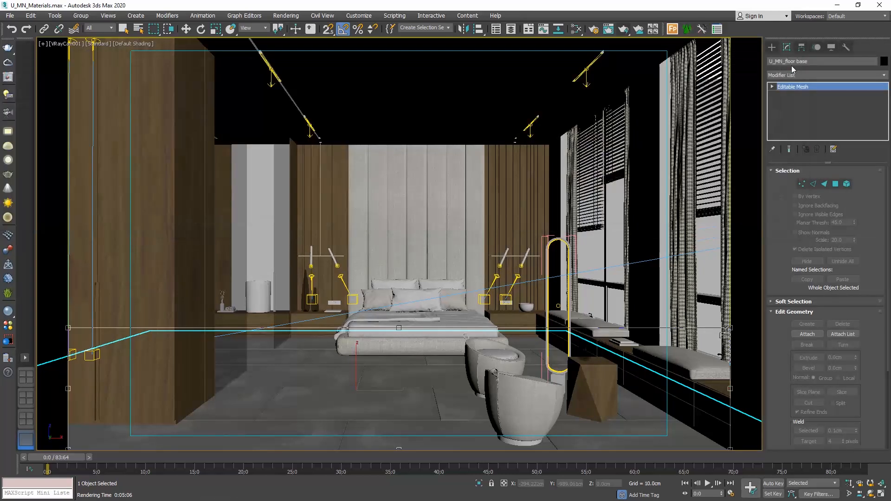
{"action": "left_click", "coordinate": [576, 29]}
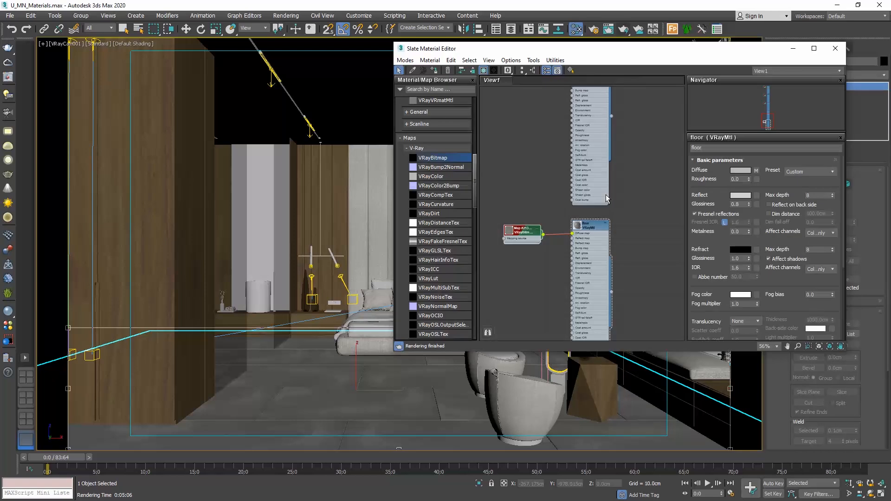
Create a VRayMtl below the floor material, open its parameters, and name it mirror.
{"action": "right_click", "coordinate": [594, 302]}
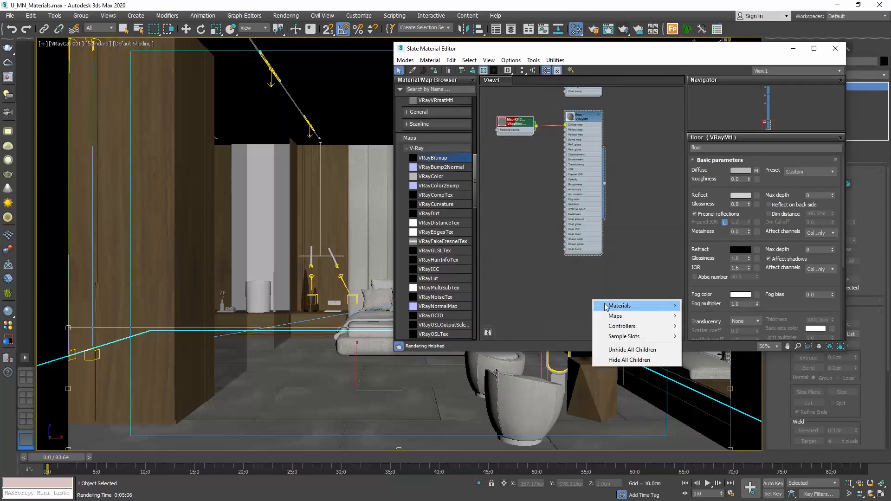
{"action": "mouse_move", "coordinate": [610, 306]}
{"action": "mouse_move", "coordinate": [717, 309]}
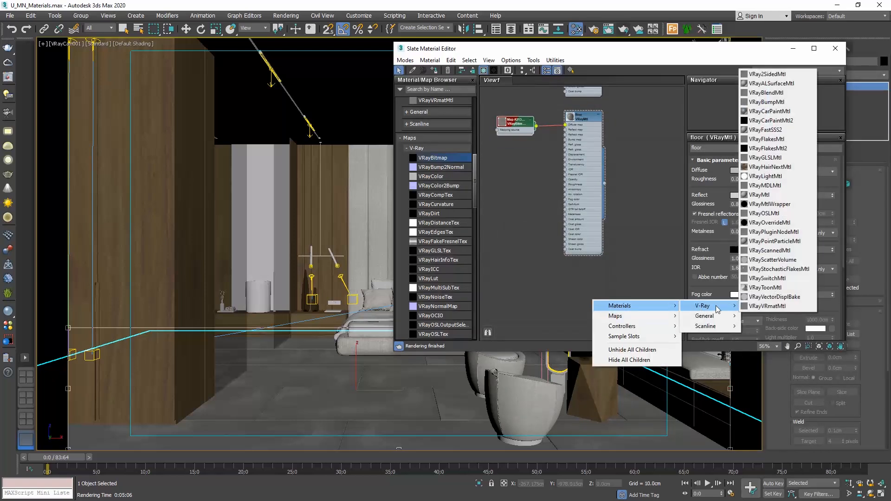
{"action": "left_click", "coordinate": [759, 195]}
{"action": "left_click_drag", "start_coordinate": [593, 302], "coordinate": [584, 274]}
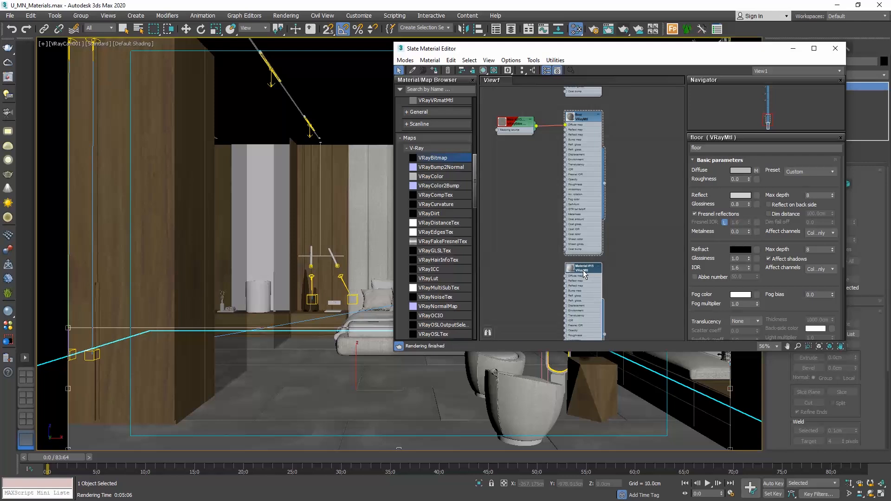
{"action": "double_click", "coordinate": [583, 274]}
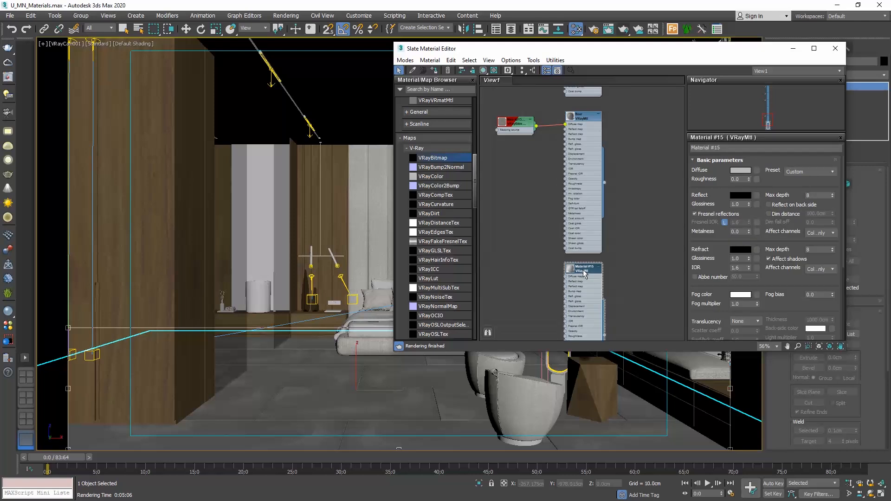
{"action": "left_click", "coordinate": [724, 149]}
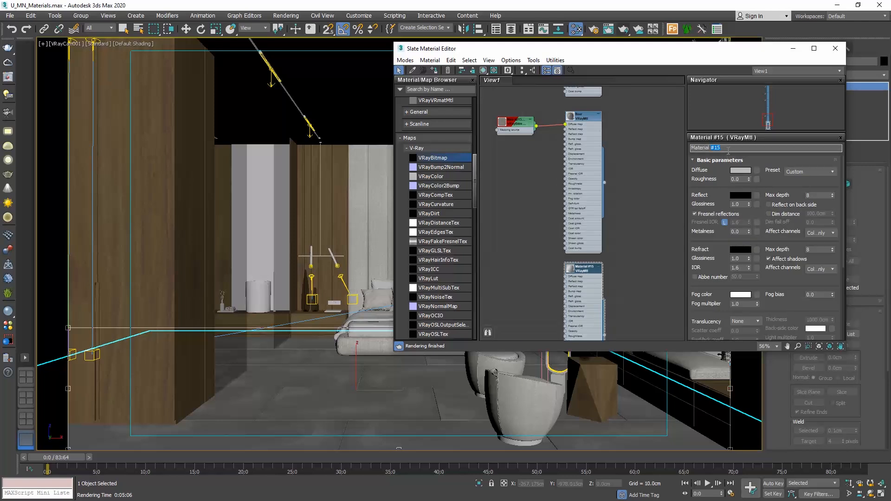
{"action": "left_click_drag", "start_coordinate": [690, 144], "coordinate": [662, 145]}
{"action": "type", "text": "mirror"}
Set the mirror material's reflection colour to white and turn off its Fresnel reflections.
{"action": "left_click", "coordinate": [740, 195]}
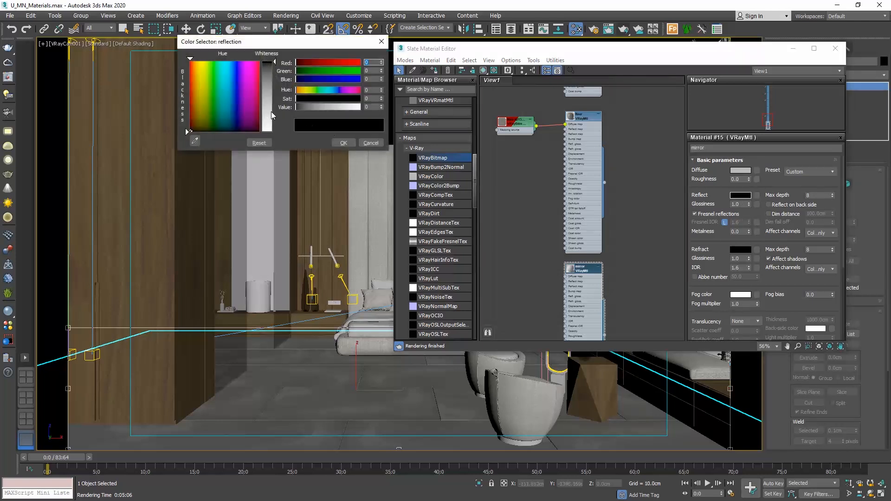
{"action": "left_click_drag", "start_coordinate": [269, 122], "coordinate": [269, 132]}
{"action": "left_click", "coordinate": [342, 143]}
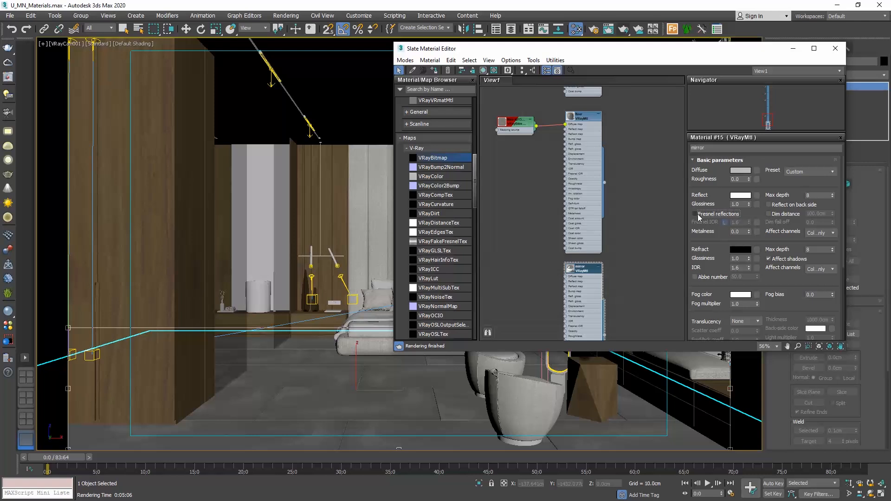
Apply the mirror material to the tall grey panel beside the slatted wood wall and close the Slate Material Editor.
{"action": "middle_click_drag", "start_coordinate": [648, 305], "coordinate": [650, 259]}
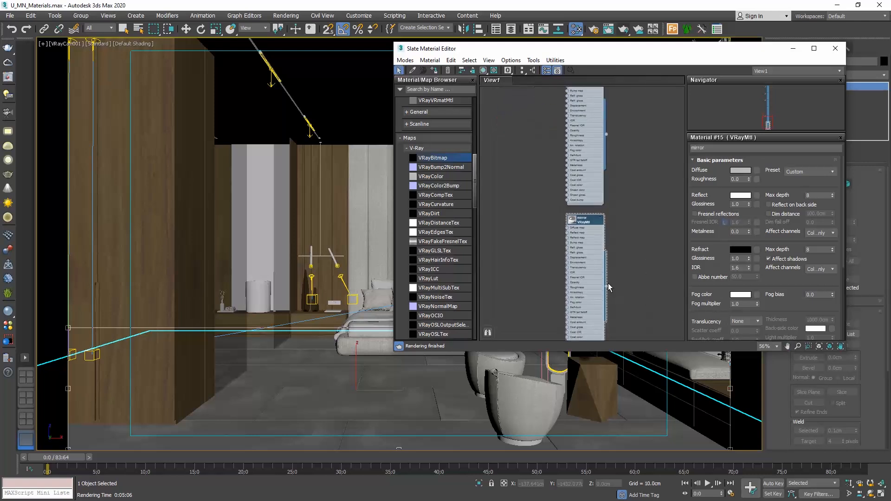
{"action": "left_click_drag", "start_coordinate": [608, 287], "coordinate": [261, 257]}
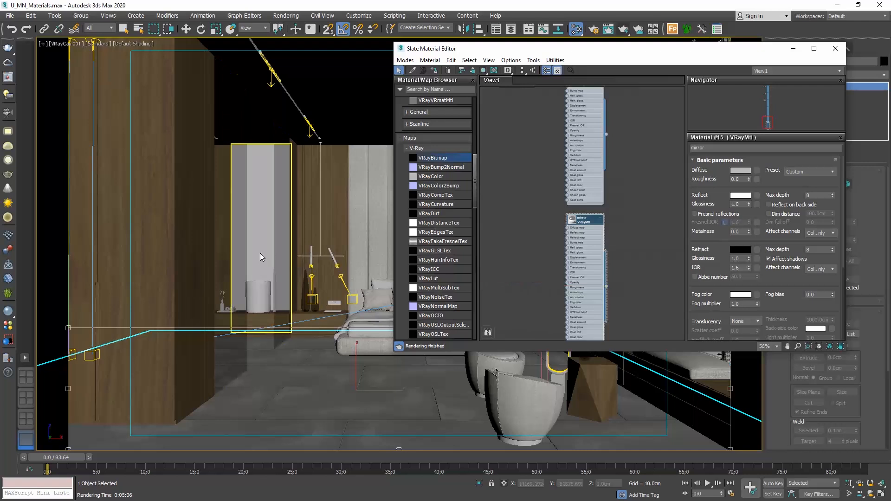
{"action": "left_click", "coordinate": [835, 49]}
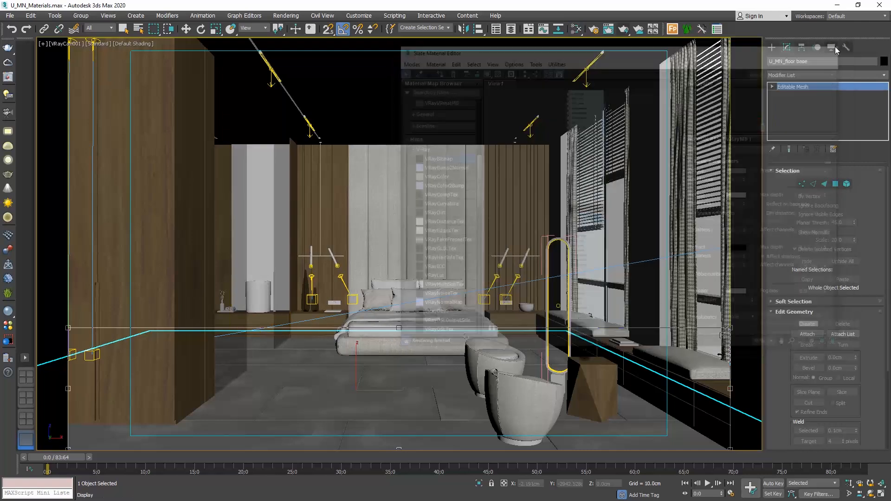
Move and resize the render crop region to enclose only the tall mirror panel.
{"action": "left_click_drag", "start_coordinate": [308, 385], "coordinate": [320, 196]}
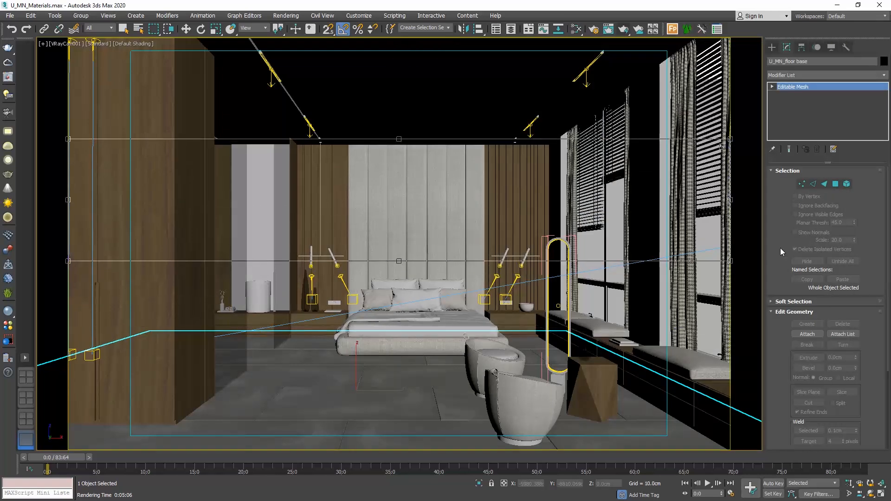
{"action": "left_click_drag", "start_coordinate": [729, 261], "coordinate": [294, 332]}
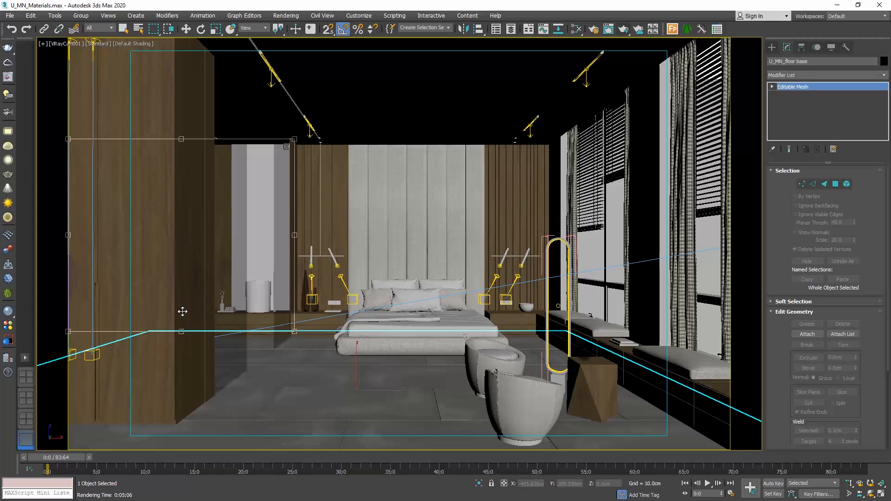
{"action": "left_click_drag", "start_coordinate": [68, 331], "coordinate": [218, 320]}
Run a test render of the cropped mirror area, stop it, and close the frame buffer.
{"action": "left_click", "coordinate": [292, 18]}
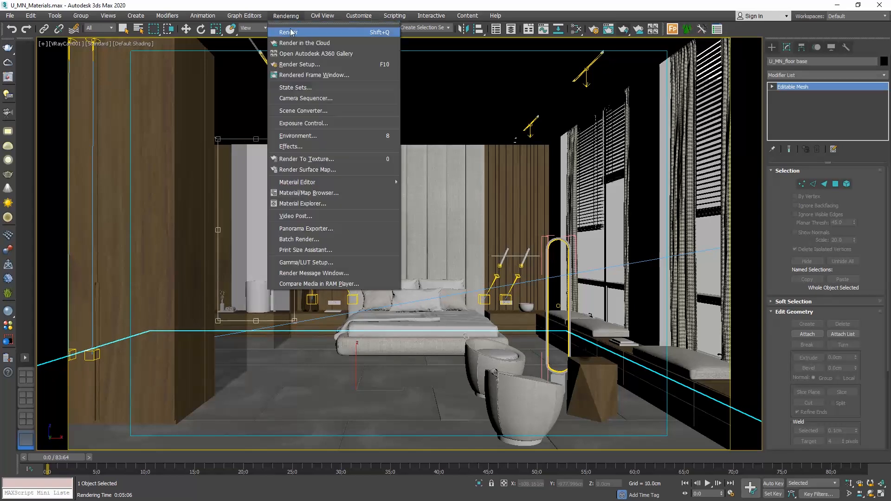
{"action": "left_click", "coordinate": [291, 30]}
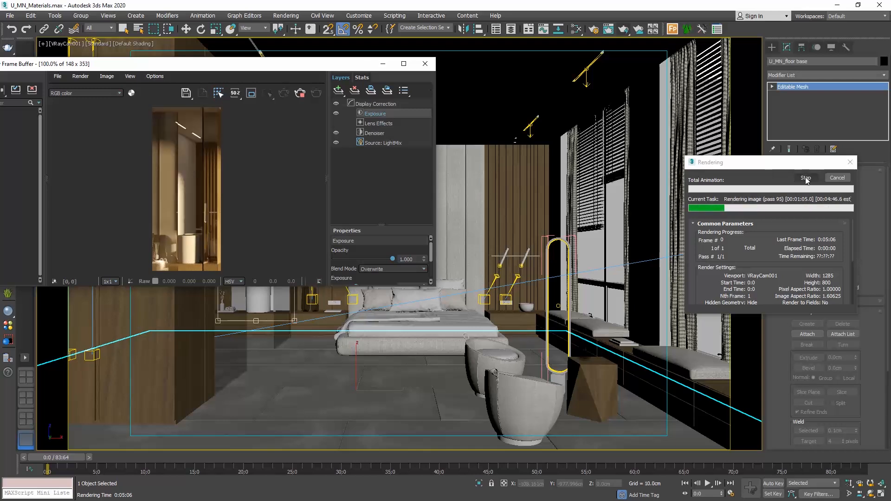
{"action": "left_click_drag", "start_coordinate": [364, 70], "coordinate": [545, 83]}
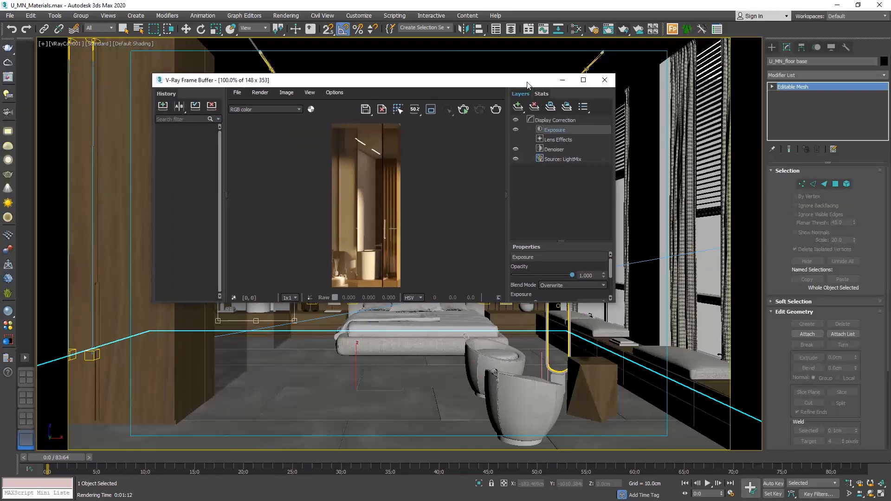
{"action": "left_click", "coordinate": [611, 77]}
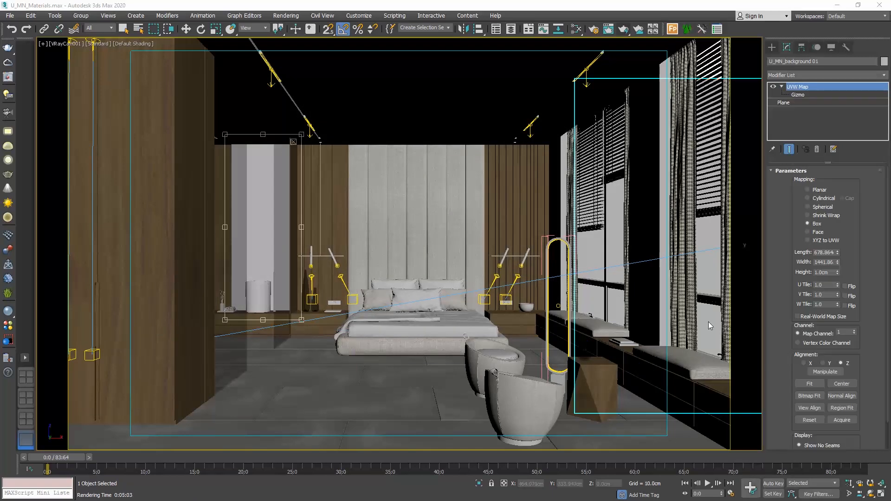
Create a VRayMtl below the mirror material in the Slate Material Editor and name it view.
{"action": "left_click", "coordinate": [575, 28]}
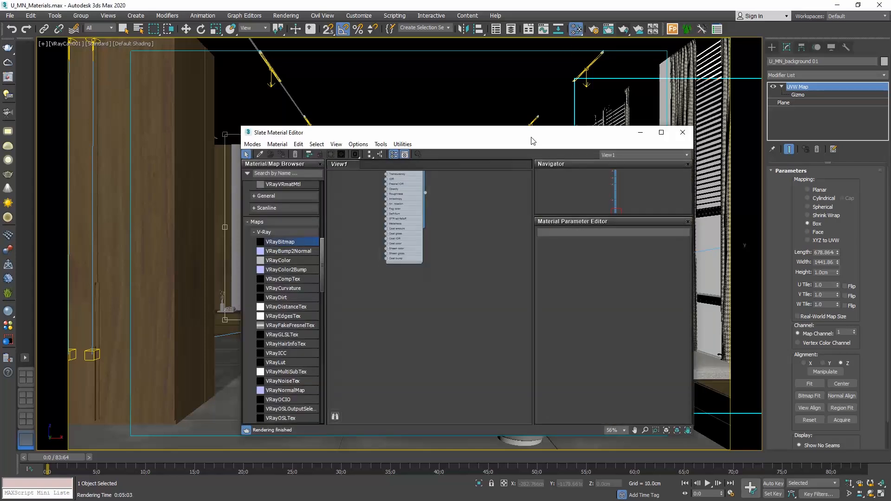
{"action": "left_click_drag", "start_coordinate": [531, 137], "coordinate": [338, 121]}
{"action": "middle_click_drag", "start_coordinate": [264, 183], "coordinate": [283, 246]}
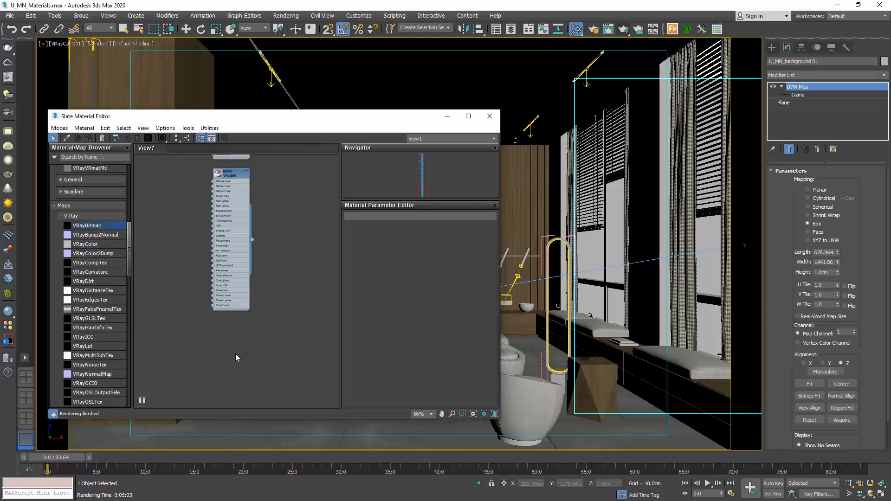
{"action": "right_click", "coordinate": [215, 347]}
{"action": "mouse_move", "coordinate": [246, 354]}
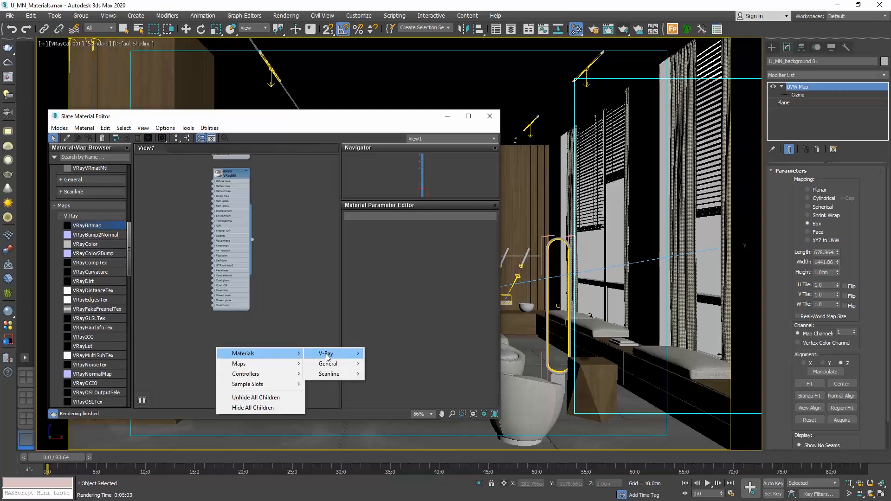
{"action": "mouse_move", "coordinate": [326, 355]}
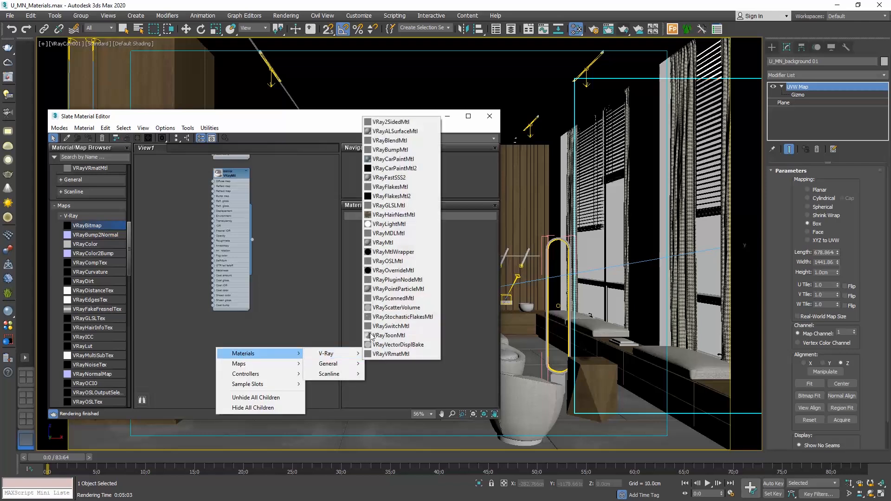
{"action": "left_click", "coordinate": [400, 245]}
{"action": "mouse_move", "coordinate": [224, 341]}
{"action": "left_mouse_down"}
{"action": "mouse_move", "coordinate": [236, 337]}
{"action": "mouse_move", "coordinate": [230, 332]}
{"action": "left_mouse_up"}
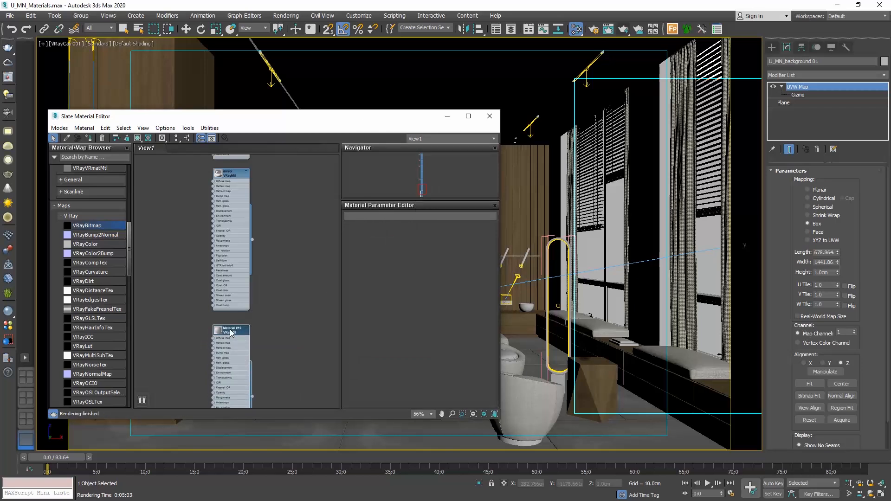
{"action": "double_click", "coordinate": [230, 331]}
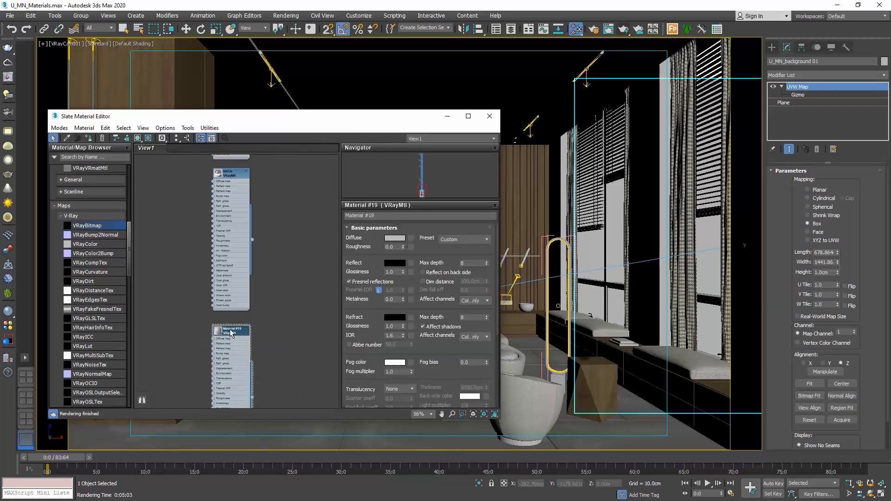
{"action": "left_click", "coordinate": [389, 217]}
{"action": "type", "text": "V"}
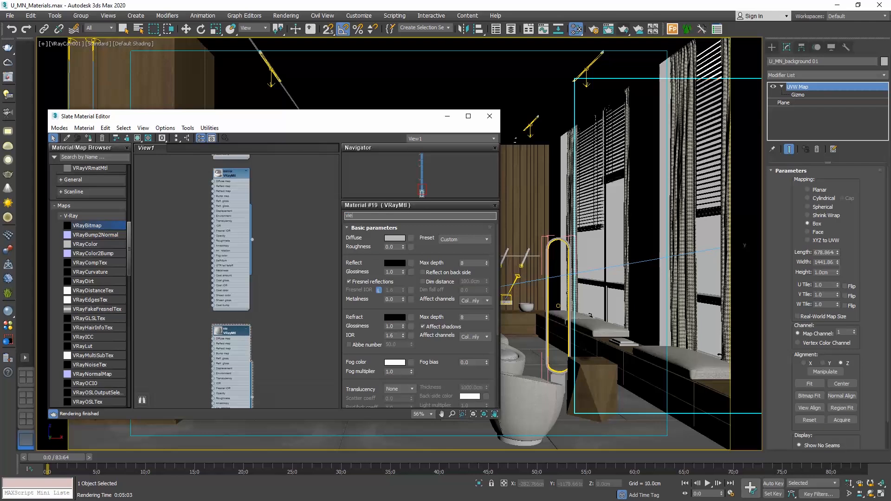
Add a VRayBitmap to the view material's diffuse slot and load the U_MN_background image into it.
{"action": "left_click", "coordinate": [411, 238]}
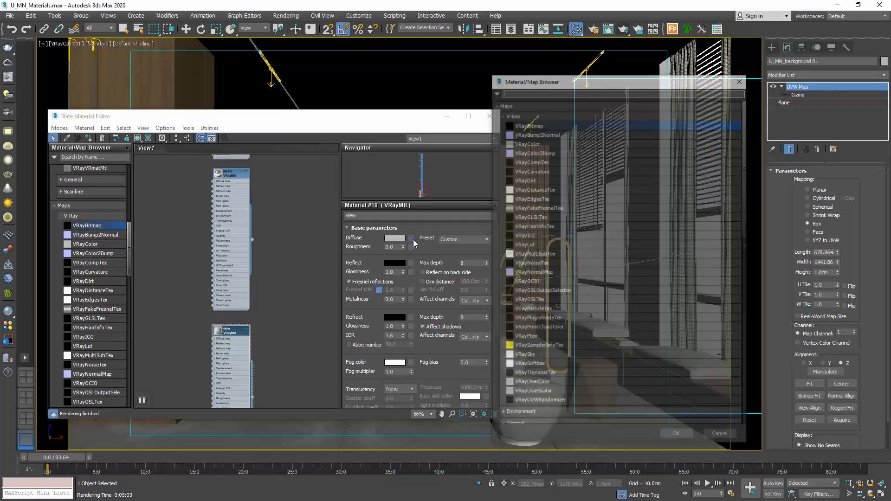
{"action": "double_click", "coordinate": [528, 124]}
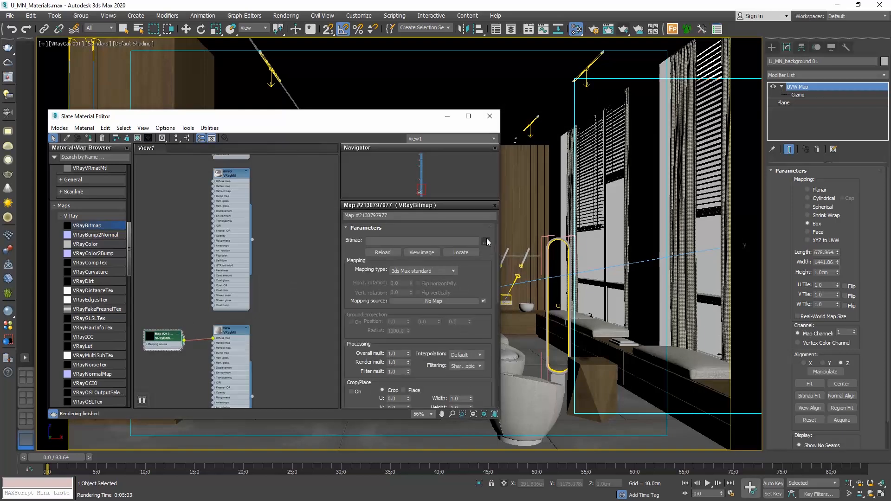
{"action": "left_click", "coordinate": [487, 242]}
{"action": "left_click", "coordinate": [121, 222]}
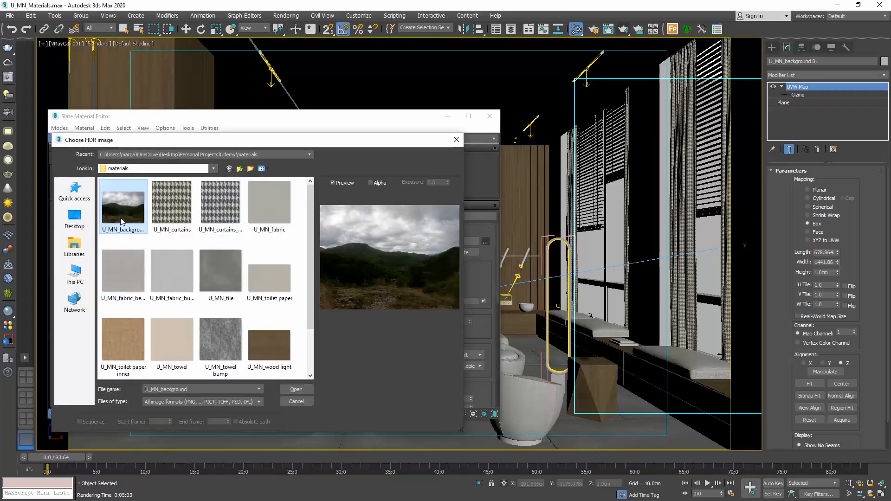
{"action": "left_click", "coordinate": [293, 391]}
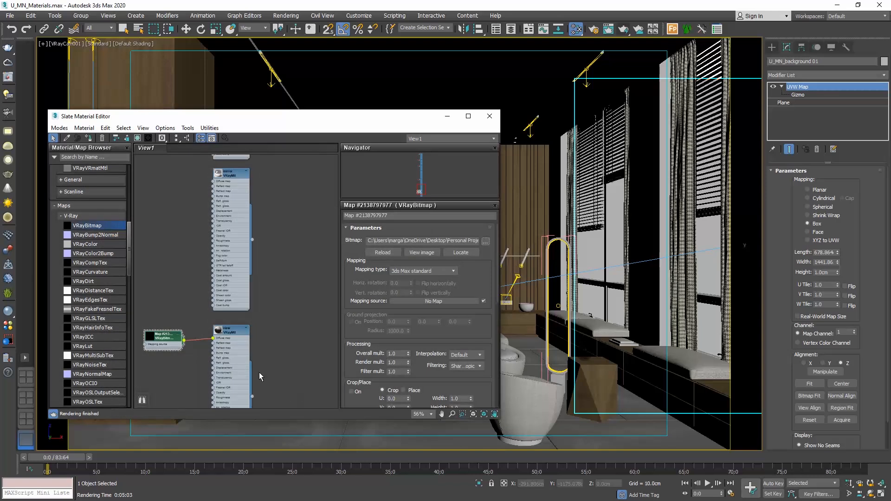
Show the view material in the viewport, apply it to the background plane outside the windows, and close the material editor.
{"action": "left_click", "coordinate": [137, 139]}
{"action": "mouse_move", "coordinate": [252, 395]}
{"action": "left_mouse_down"}
{"action": "mouse_move", "coordinate": [378, 399]}
{"action": "mouse_move", "coordinate": [375, 369]}
{"action": "mouse_move", "coordinate": [712, 263]}
{"action": "left_mouse_up"}
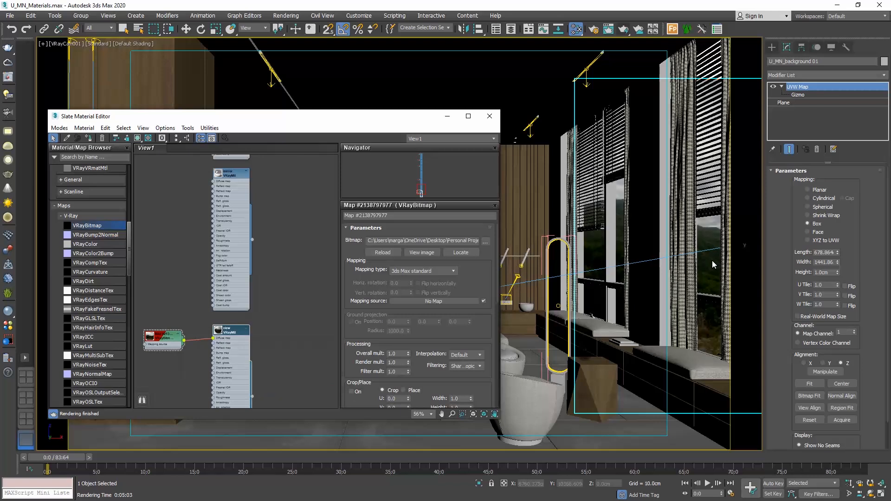
{"action": "left_click", "coordinate": [489, 116]}
Fit the render crop region around the windows, test-render the background view, and cancel the render.
{"action": "left_click_drag", "start_coordinate": [664, 157], "coordinate": [550, 362]}
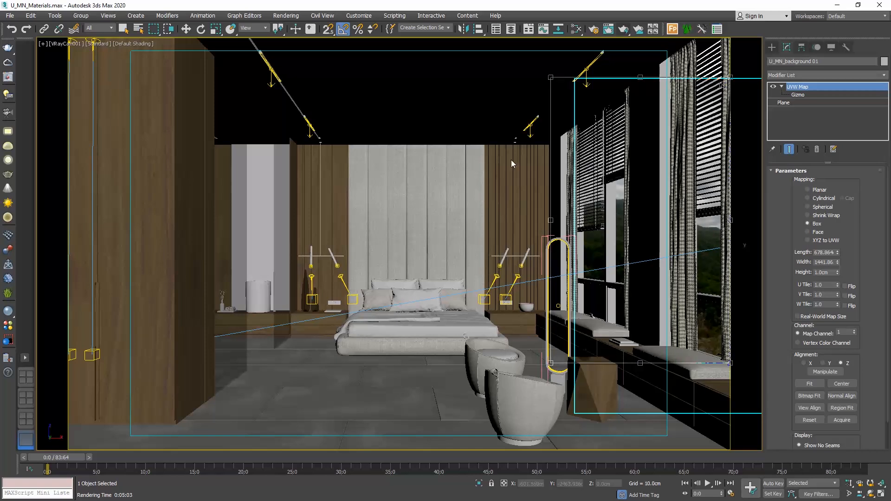
{"action": "left_click", "coordinate": [623, 29]}
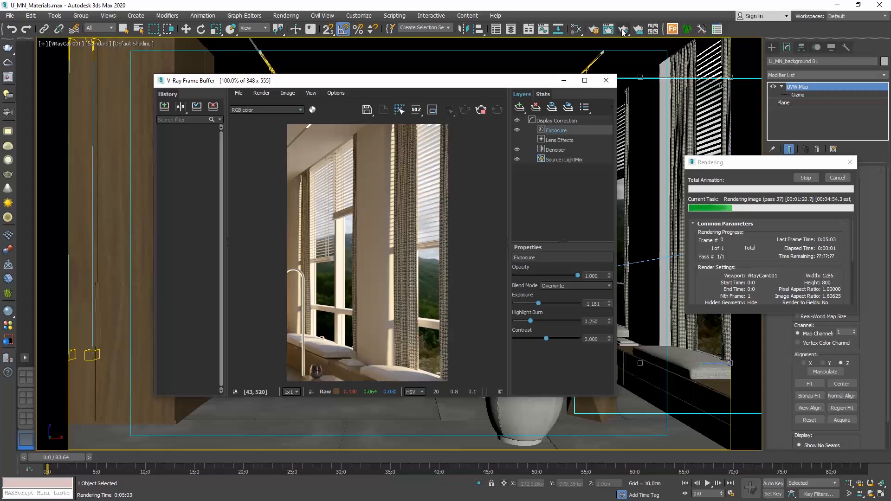
{"action": "left_click", "coordinate": [836, 180]}
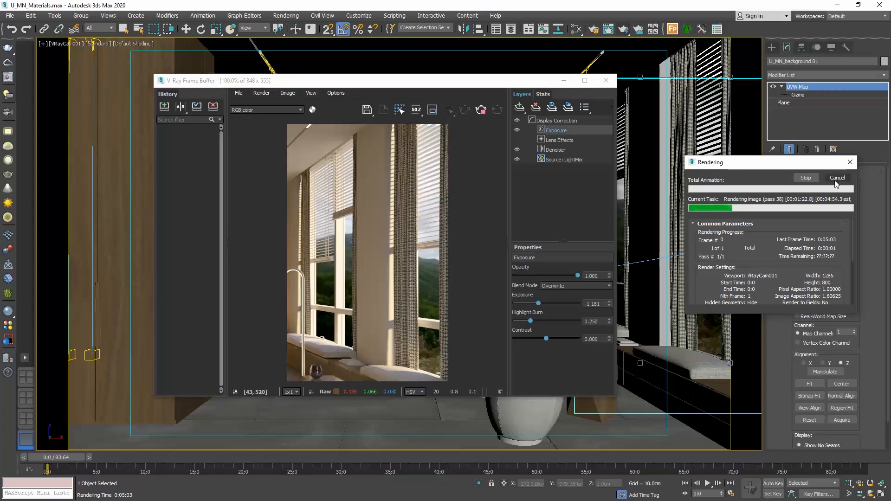
{"action": "left_click", "coordinate": [835, 181]}
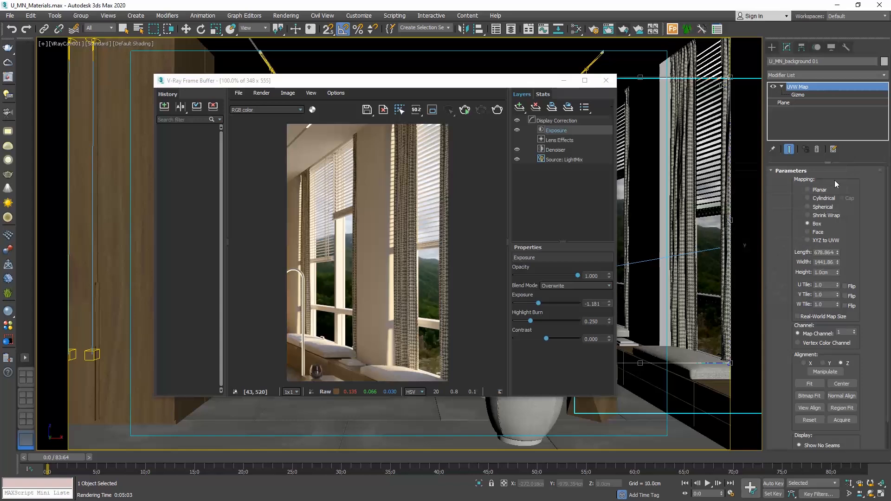
{"action": "left_click", "coordinate": [608, 29]}
Create a VRayLightMtl in the Slate Material Editor, place it below the view material, and open its parameters.
{"action": "left_click", "coordinate": [576, 29]}
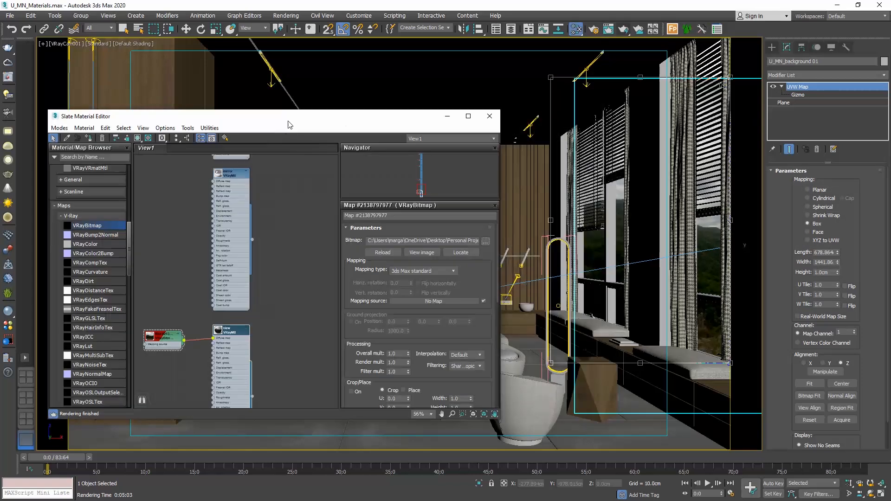
{"action": "left_click_drag", "start_coordinate": [371, 89], "coordinate": [373, 86]}
{"action": "middle_click_drag", "start_coordinate": [349, 354], "coordinate": [362, 149]}
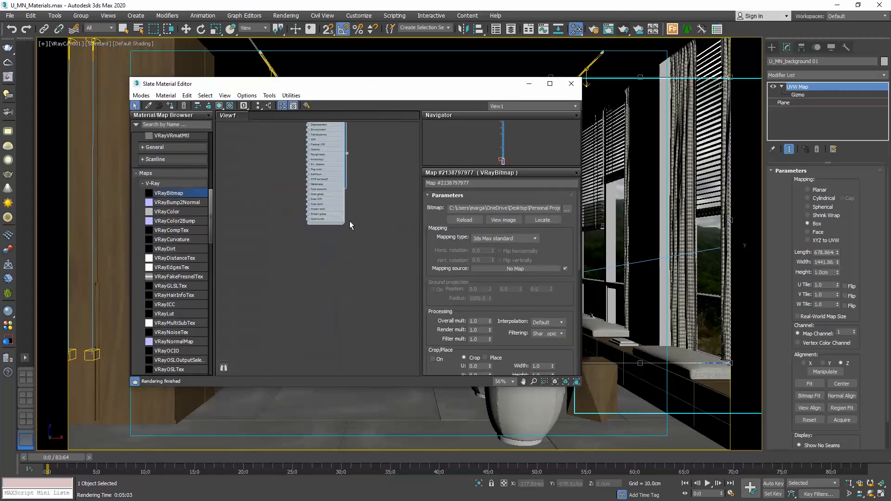
{"action": "right_click", "coordinate": [320, 274]}
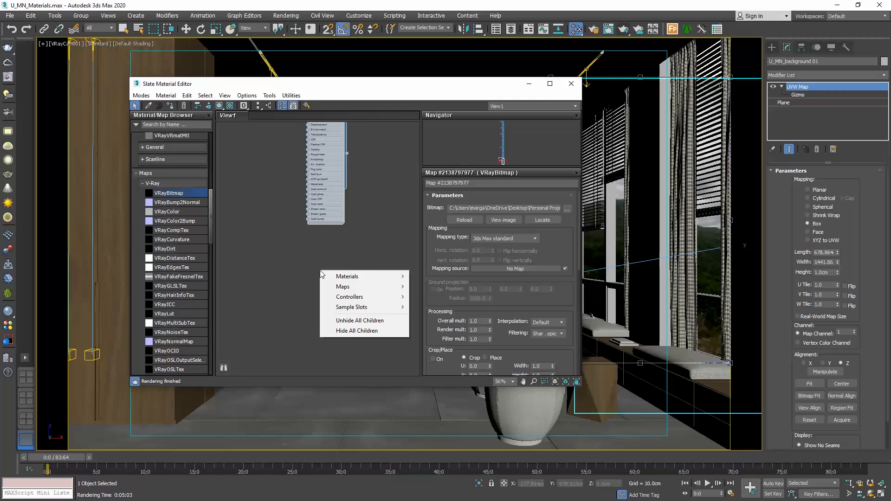
{"action": "mouse_move", "coordinate": [383, 276]}
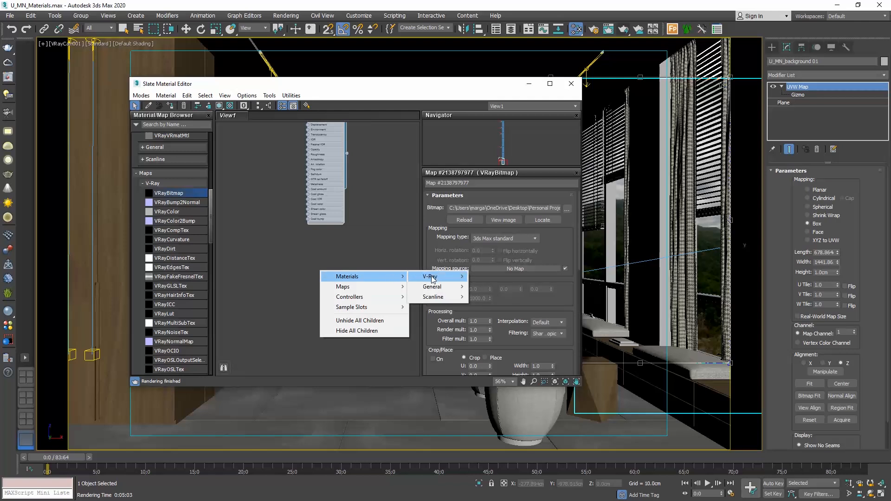
{"action": "mouse_move", "coordinate": [431, 278]}
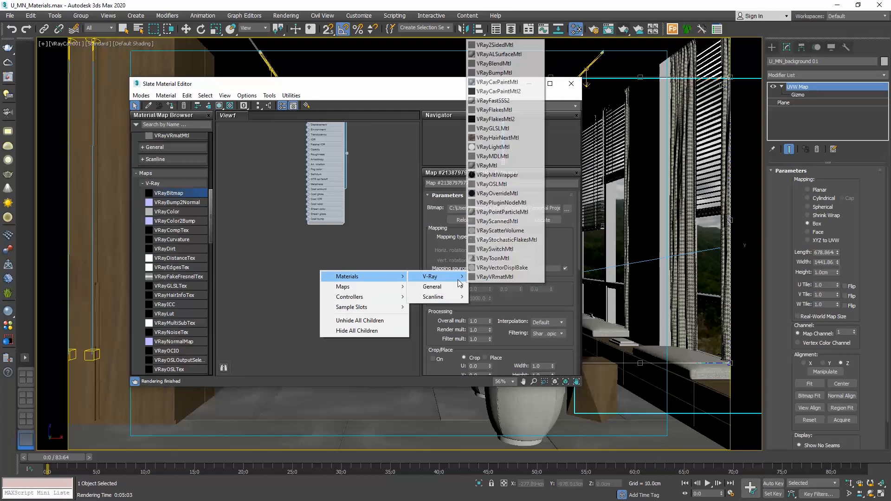
{"action": "left_click", "coordinate": [515, 147]}
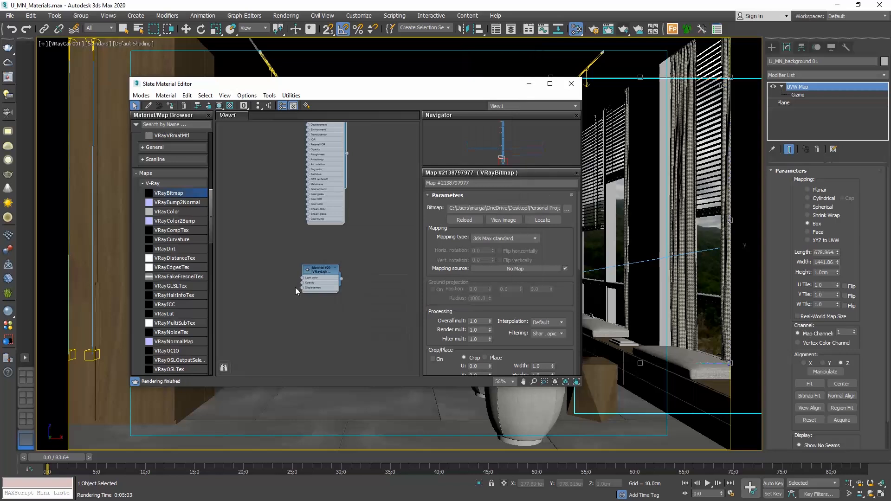
{"action": "left_click_drag", "start_coordinate": [320, 273], "coordinate": [326, 247]}
{"action": "middle_click_drag", "start_coordinate": [297, 244], "coordinate": [288, 308]}
{"action": "scroll", "coordinate": [288, 309], "scroll_direction": "up", "scroll_amount": 3}
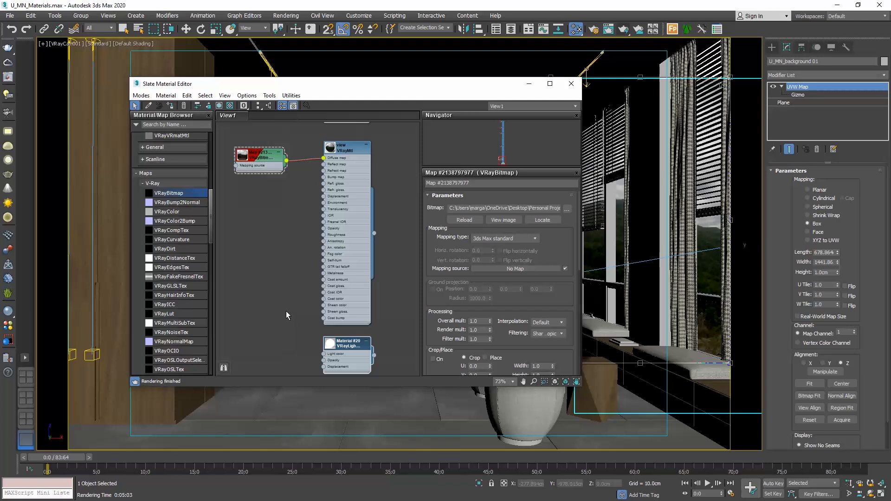
{"action": "middle_click_drag", "start_coordinate": [286, 315], "coordinate": [284, 300]}
{"action": "left_click", "coordinate": [350, 338]}
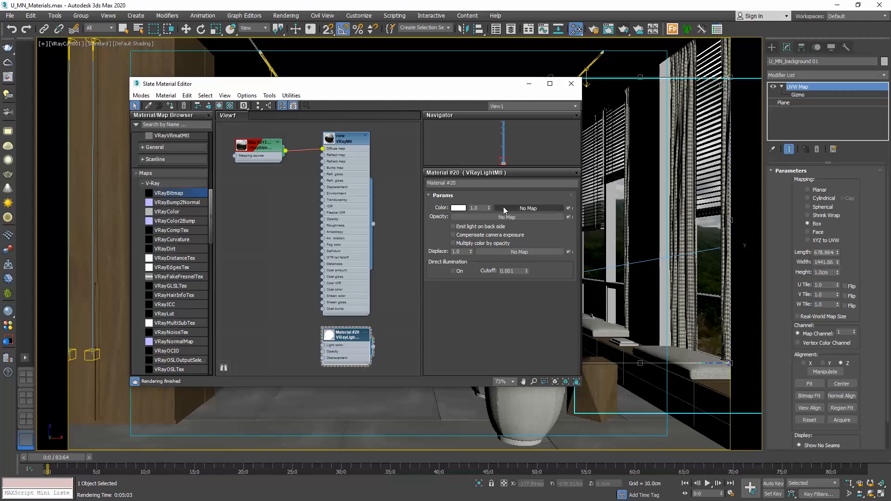
{"action": "left_click", "coordinate": [518, 208]}
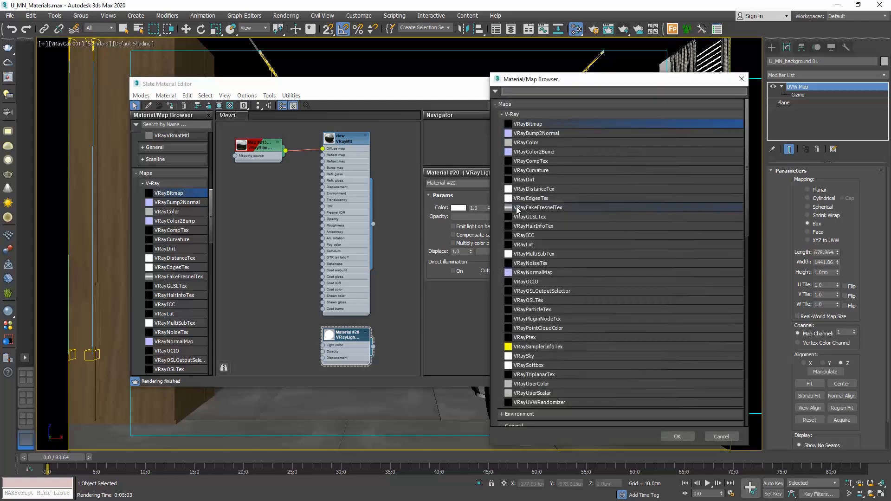
{"action": "double_click", "coordinate": [535, 125]}
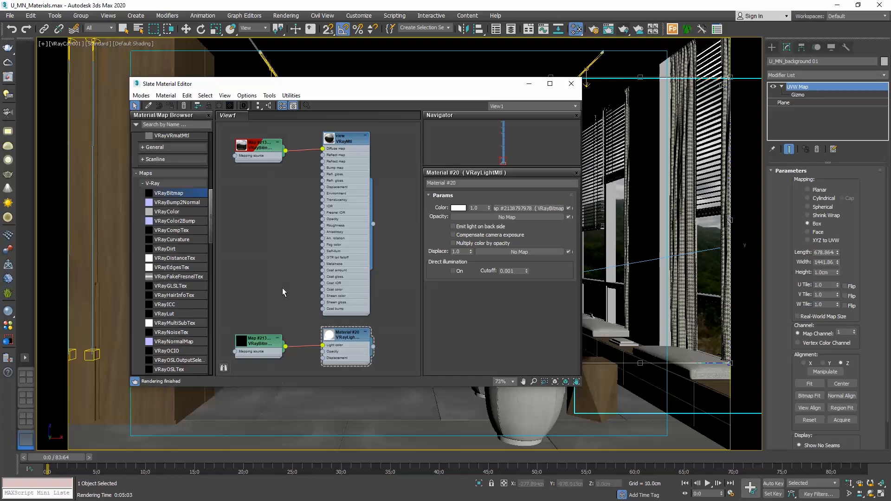
{"action": "left_click", "coordinate": [258, 347]}
{"action": "key", "text": "Delete"}
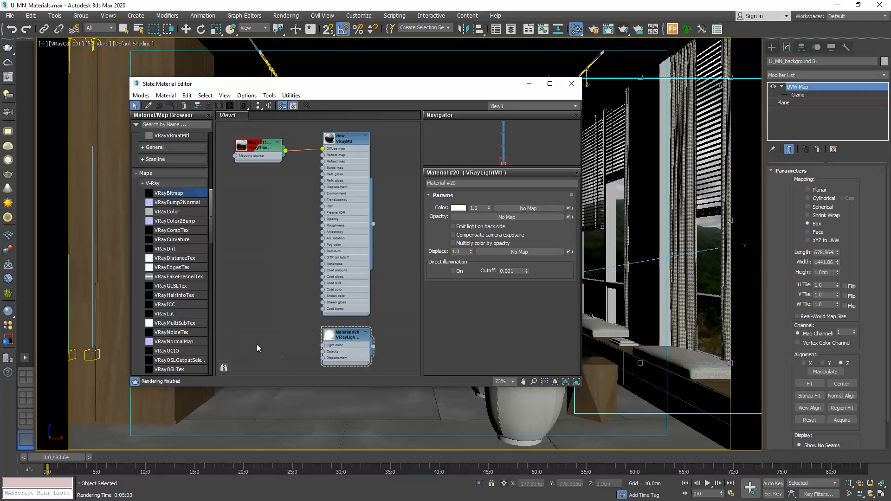
Connect the existing background VRayBitmap to the VRayLightMtl's light color and apply the material to the background plane, shown in the viewport.
{"action": "left_click_drag", "start_coordinate": [286, 159], "coordinate": [325, 347]}
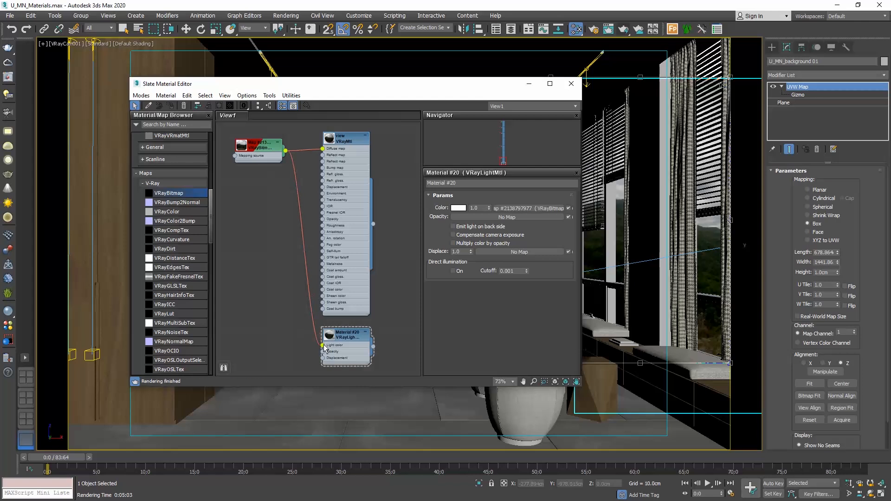
{"action": "left_click_drag", "start_coordinate": [256, 146], "coordinate": [263, 285]}
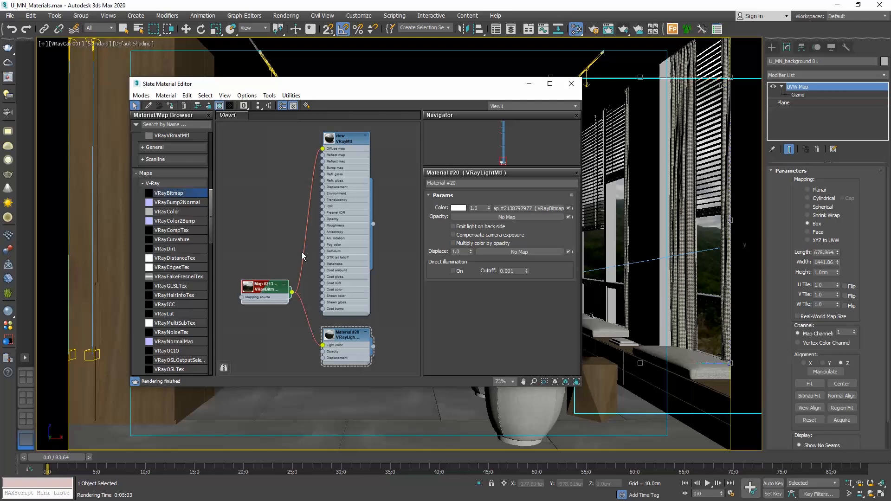
{"action": "left_click_drag", "start_coordinate": [373, 346], "coordinate": [710, 278]}
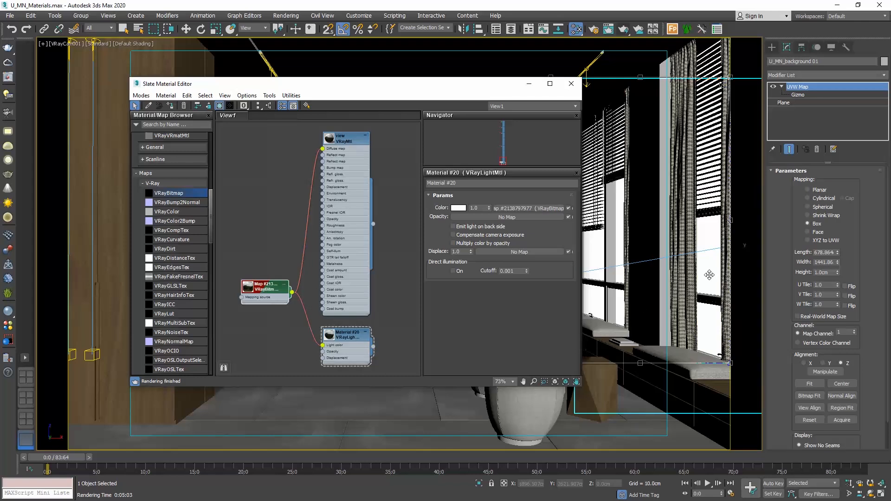
{"action": "left_click", "coordinate": [220, 106]}
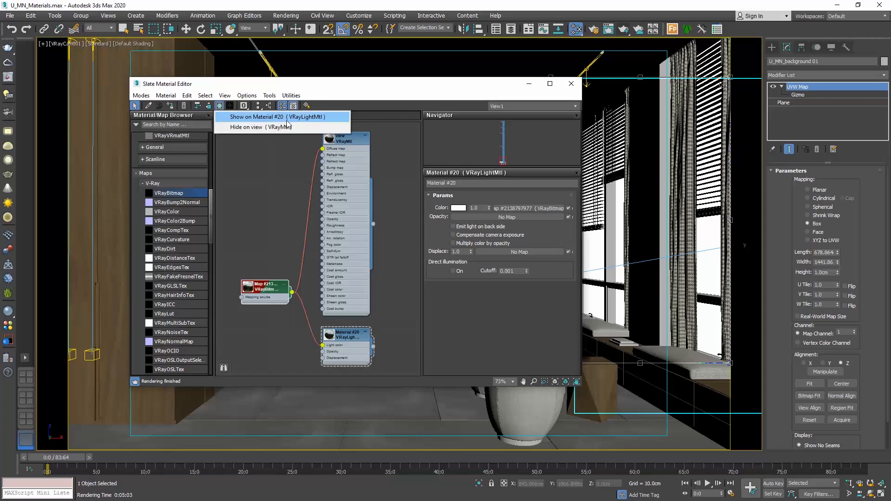
{"action": "left_click", "coordinate": [321, 117]}
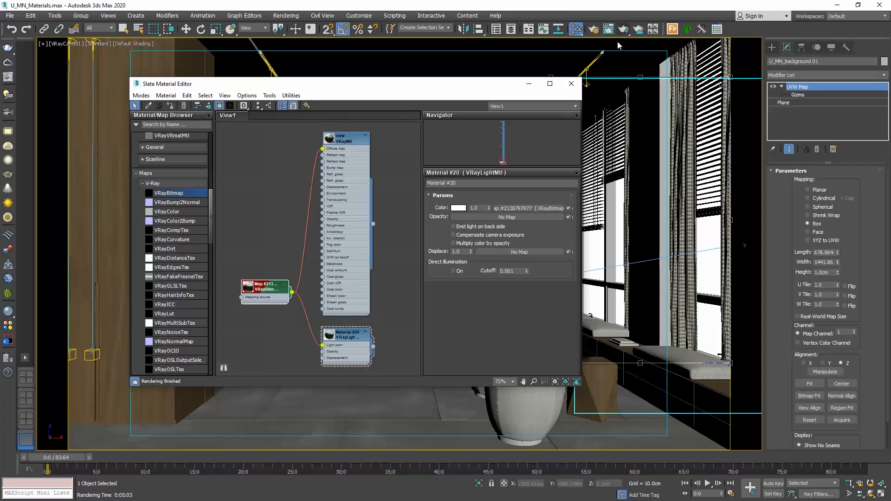
Test-render the window region with the light material on the background plane, and close the frame buffer.
{"action": "left_click", "coordinate": [622, 28]}
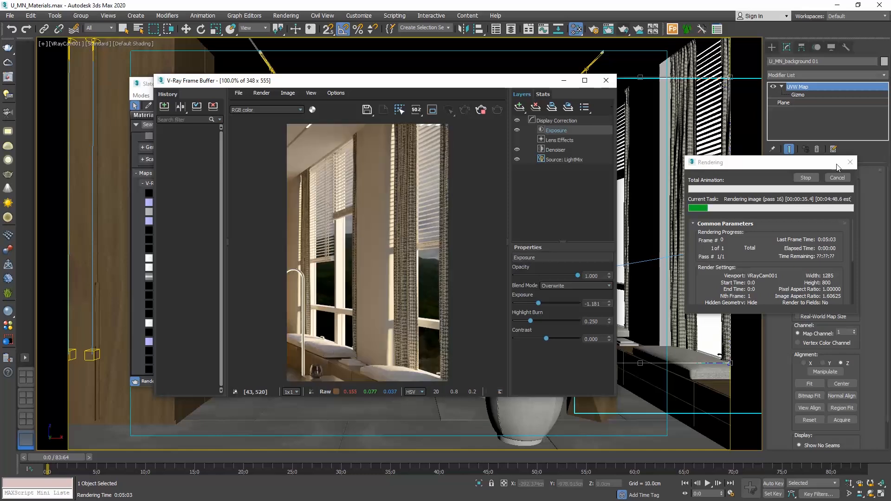
{"action": "left_click", "coordinate": [606, 81]}
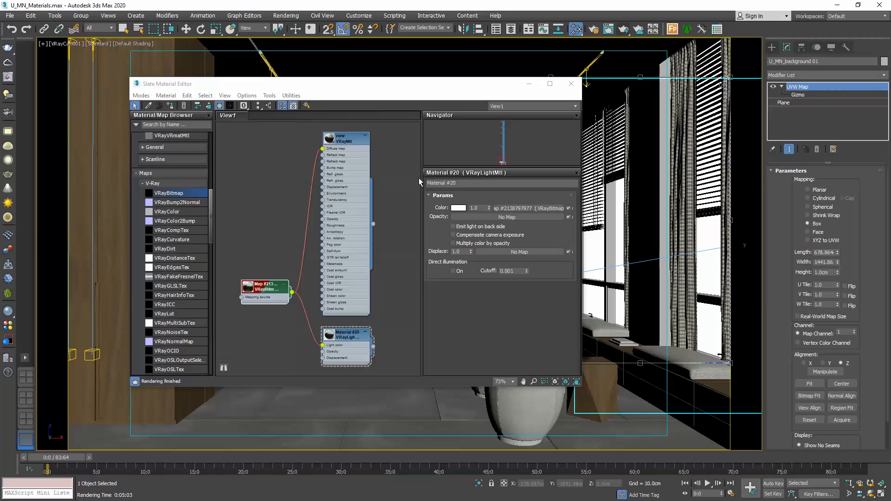
Set the light material's color to black, enable Compensate camera exposure, and test-render the window region briefly.
{"action": "left_click", "coordinate": [462, 208]}
{"action": "left_click_drag", "start_coordinate": [270, 77], "coordinate": [270, 61]}
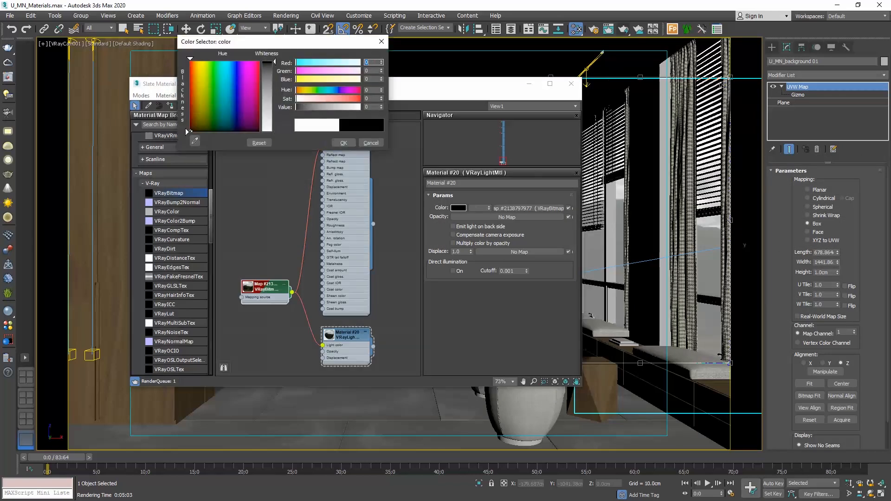
{"action": "left_click", "coordinate": [349, 142]}
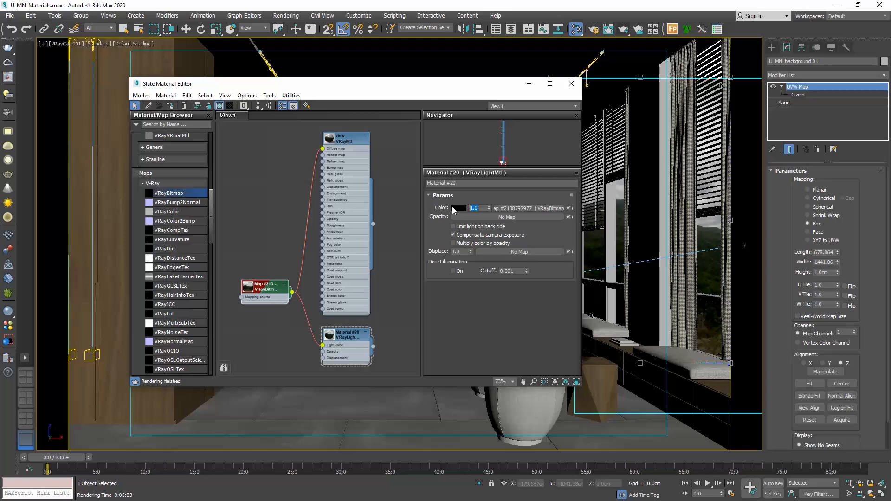
{"action": "left_click", "coordinate": [623, 29]}
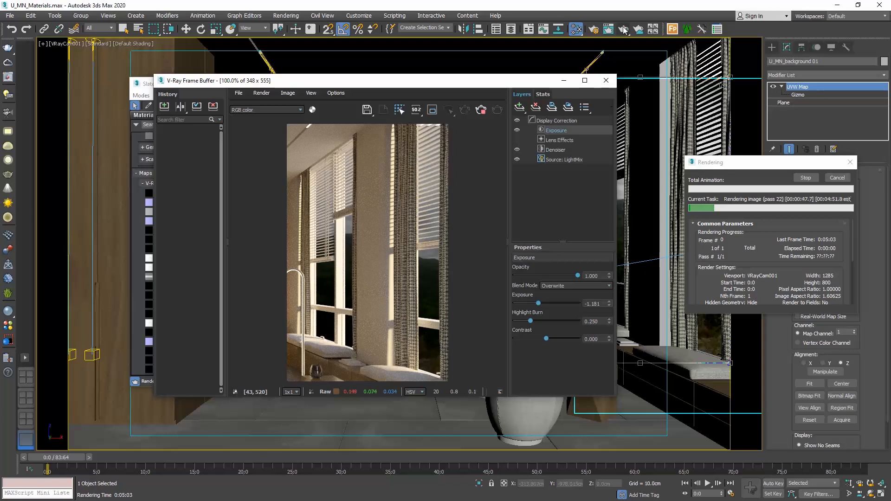
{"action": "left_click", "coordinate": [837, 177]}
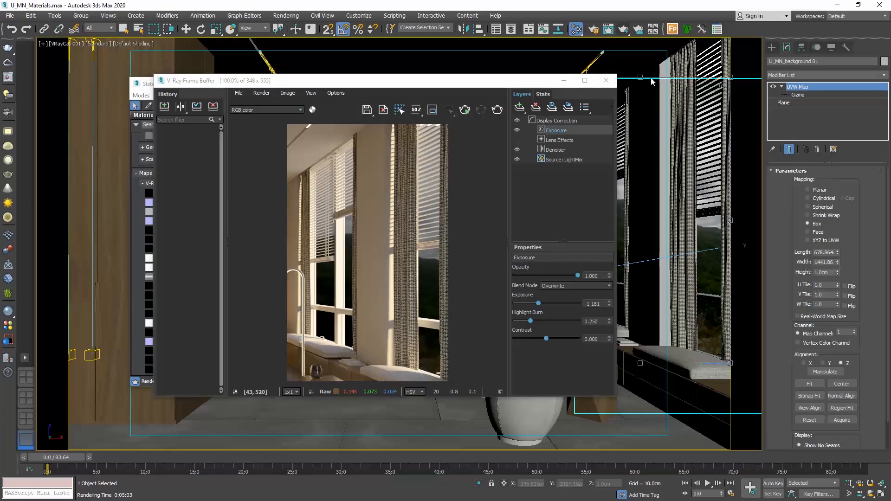
{"action": "left_click", "coordinate": [609, 83]}
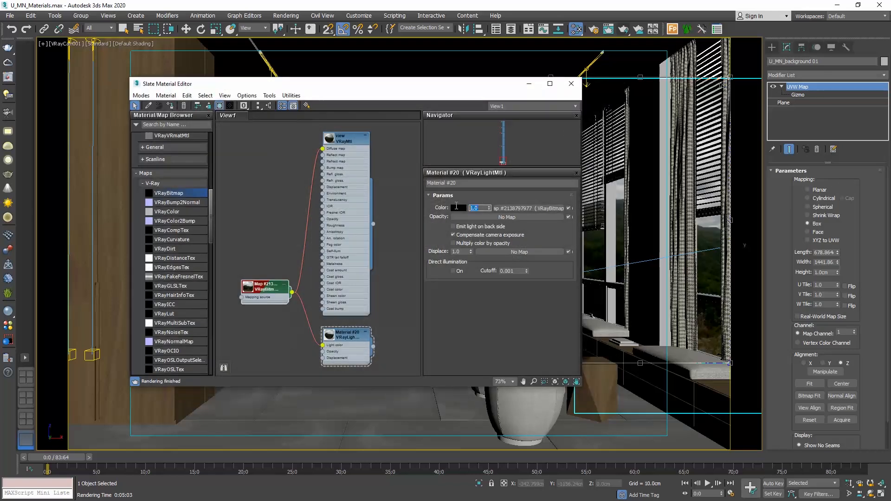
Set the light material's color multiplier to 10, test-render the window view, cancel the render, and close the material editor.
{"action": "double_click", "coordinate": [477, 208]}
{"action": "left_click", "coordinate": [623, 29]}
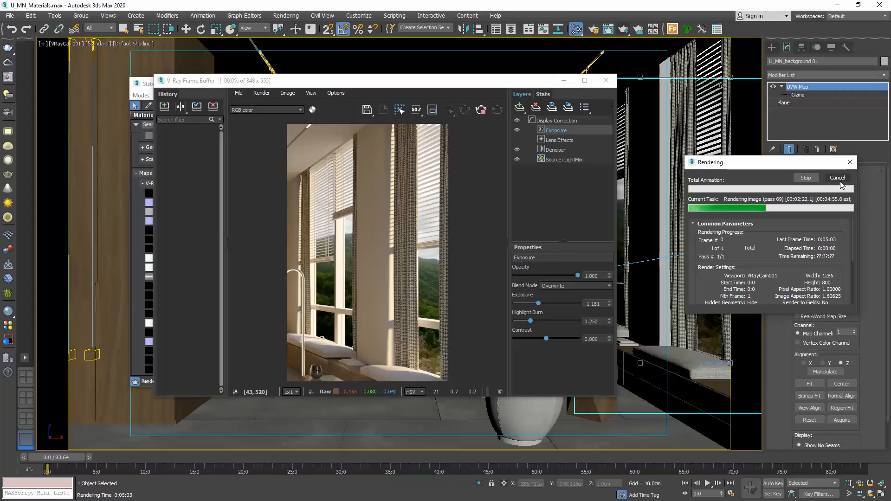
{"action": "left_click", "coordinate": [841, 179]}
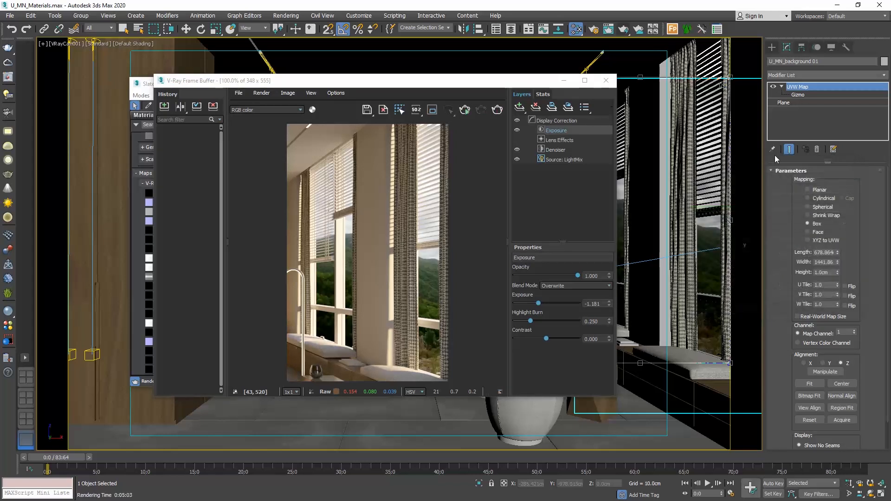
{"action": "left_click", "coordinate": [605, 82]}
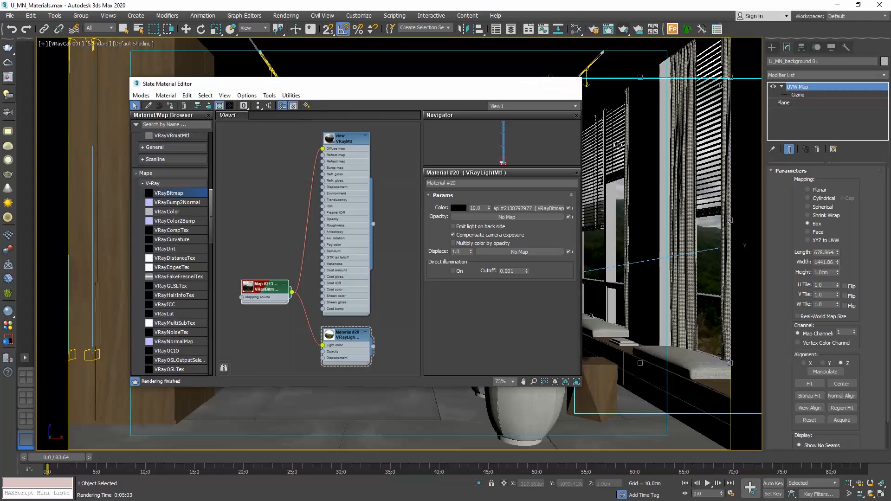
{"action": "left_click", "coordinate": [570, 80]}
Return to the four-viewport layout, select the U_MN_background 02 plane in the top view, and check the light material in the material editor.
{"action": "left_click", "coordinate": [879, 494]}
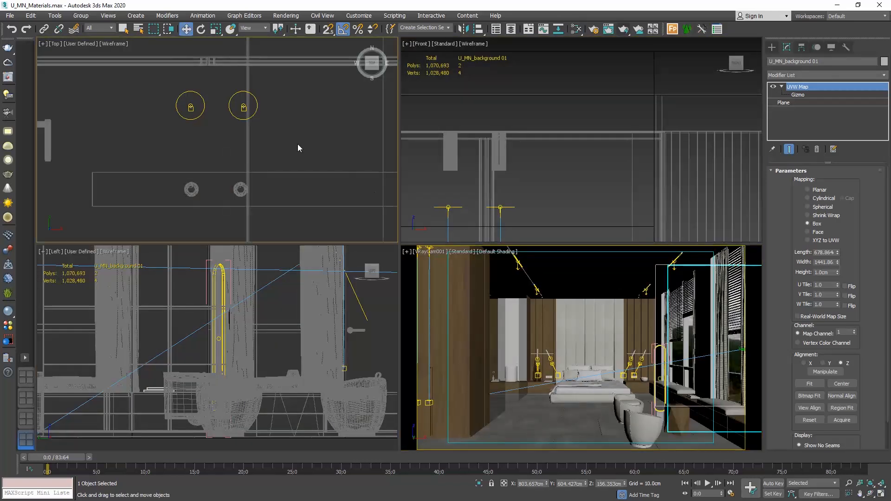
{"action": "key", "text": "w"}
{"action": "scroll", "coordinate": [230, 140], "scroll_direction": "down", "scroll_amount": 10}
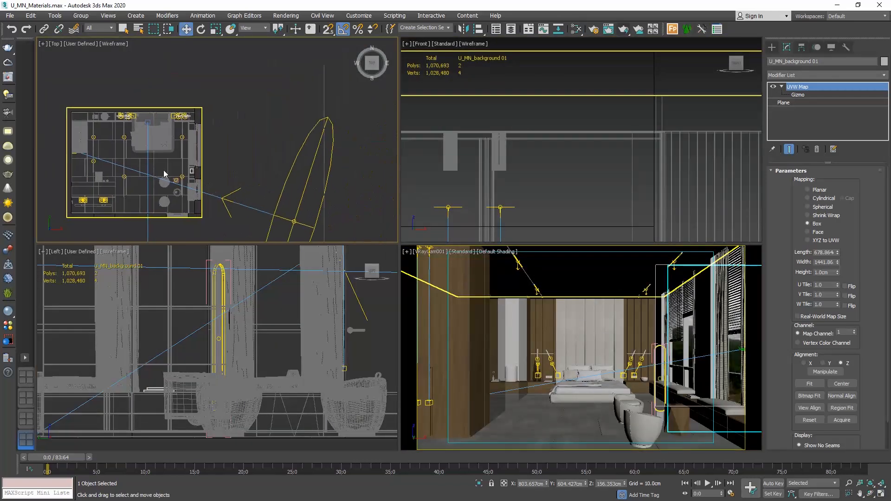
{"action": "middle_click_drag", "start_coordinate": [207, 124], "coordinate": [204, 138]}
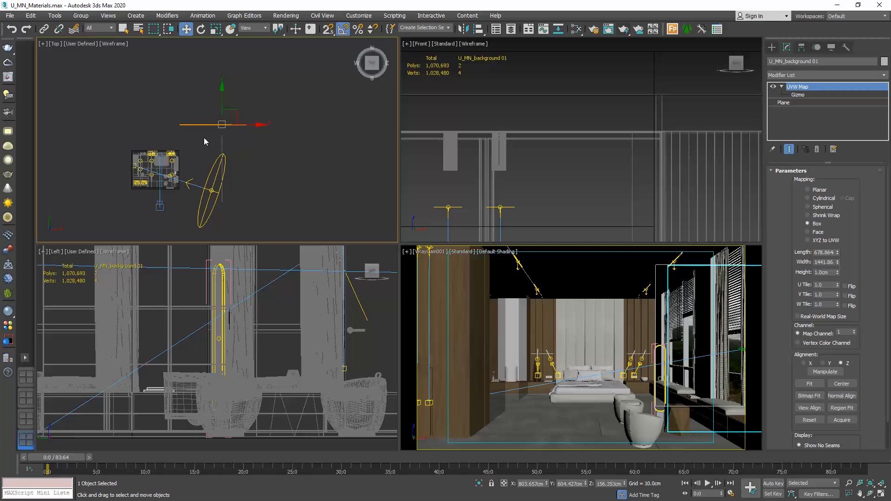
{"action": "left_click", "coordinate": [204, 137]}
{"action": "left_click", "coordinate": [221, 143]}
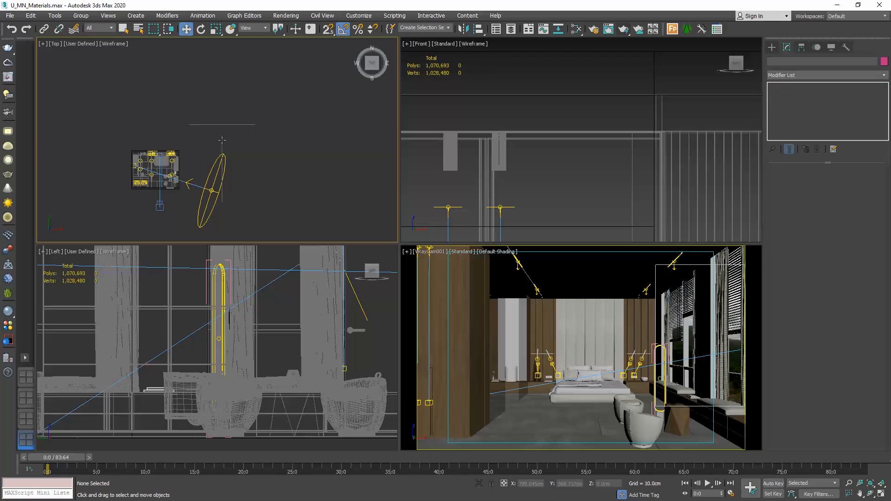
{"action": "key", "text": "m"}
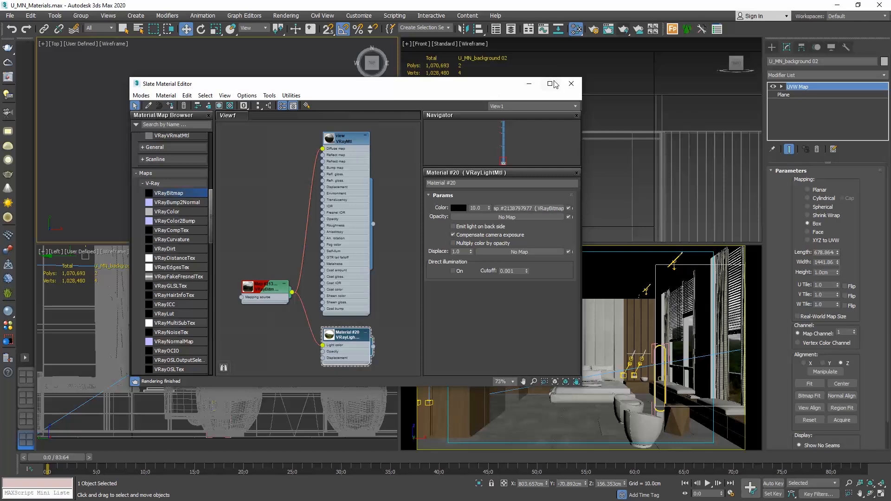
{"action": "left_click", "coordinate": [571, 83]}
Clear the selection and reselect the U_MN_background 02 plane outside the windows in the top view.
{"action": "left_click", "coordinate": [272, 157]}
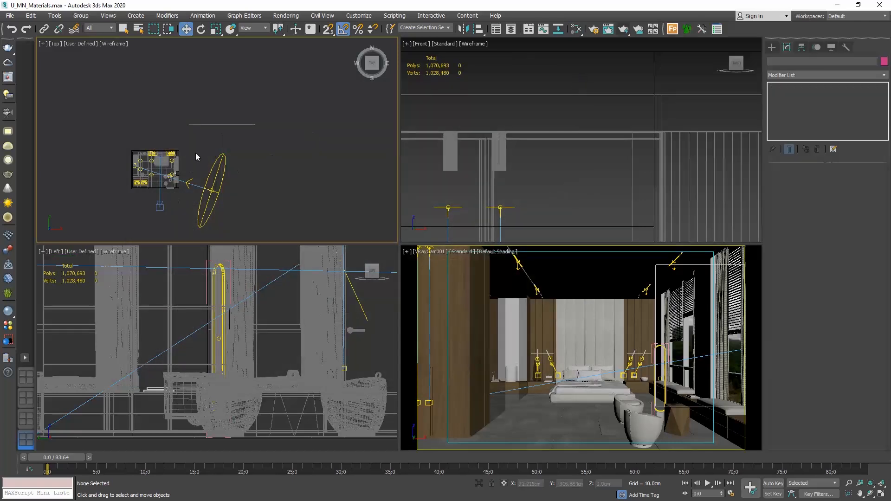
{"action": "scroll", "coordinate": [196, 151], "scroll_direction": "up", "scroll_amount": 4}
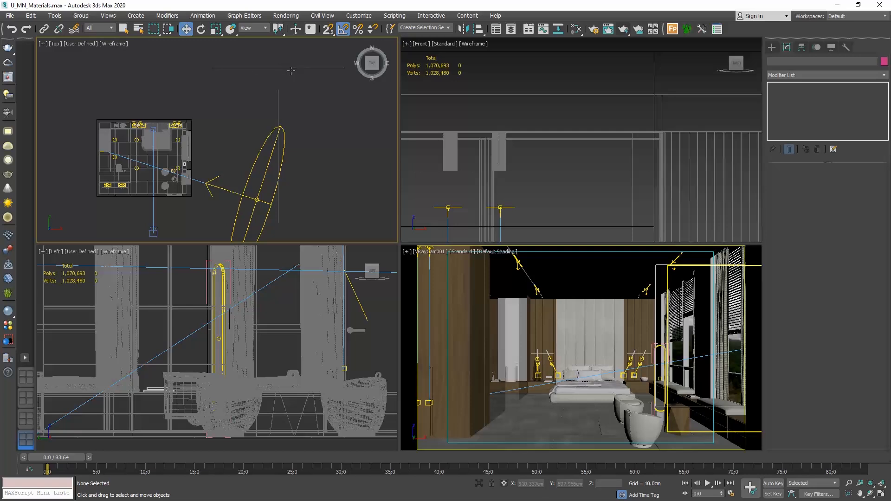
{"action": "left_click", "coordinate": [279, 104]}
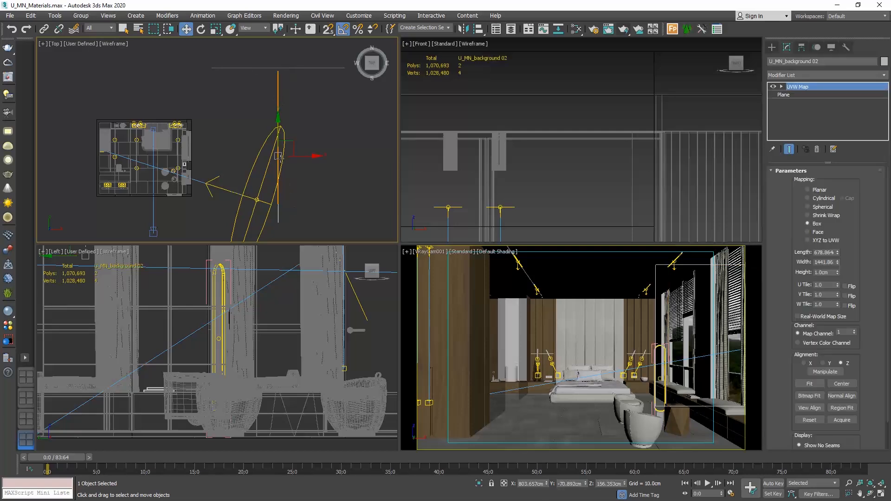
{"action": "scroll", "coordinate": [112, 143], "scroll_direction": "up", "scroll_amount": 5}
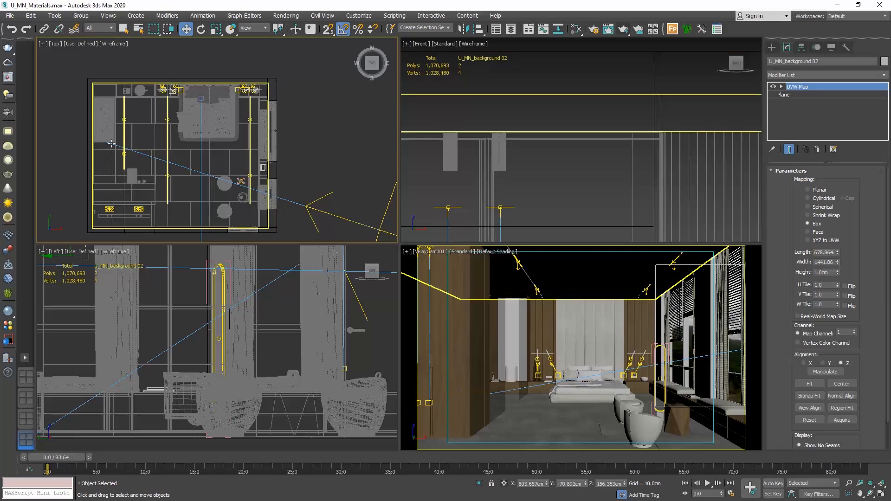
Clear the selection and place a VRayPhysicalCamera in the top view, aimed across the bedroom towards the windows with a target distance of about 702 cm.
{"action": "scroll", "coordinate": [132, 143], "scroll_direction": "down", "scroll_amount": 3}
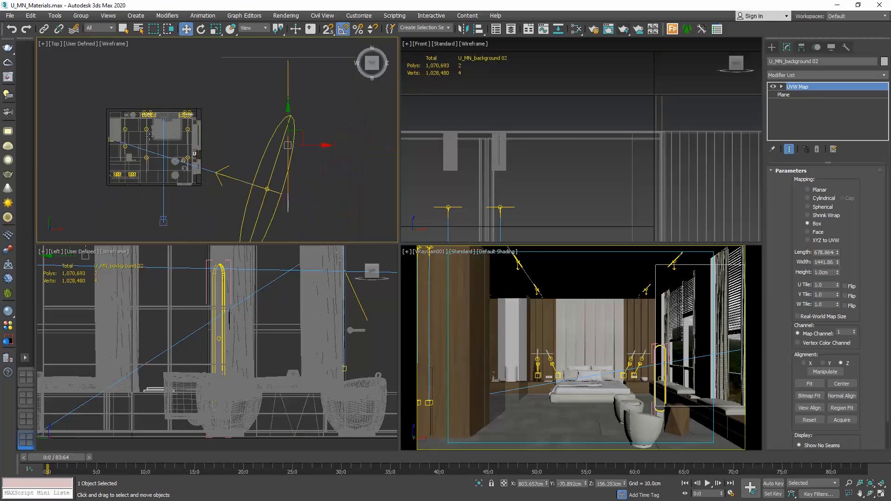
{"action": "left_click", "coordinate": [217, 143]}
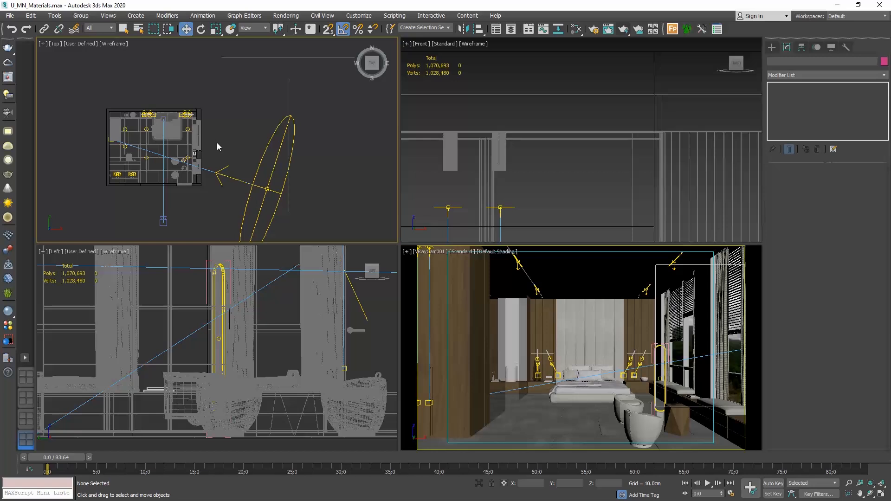
{"action": "left_click", "coordinate": [771, 47]}
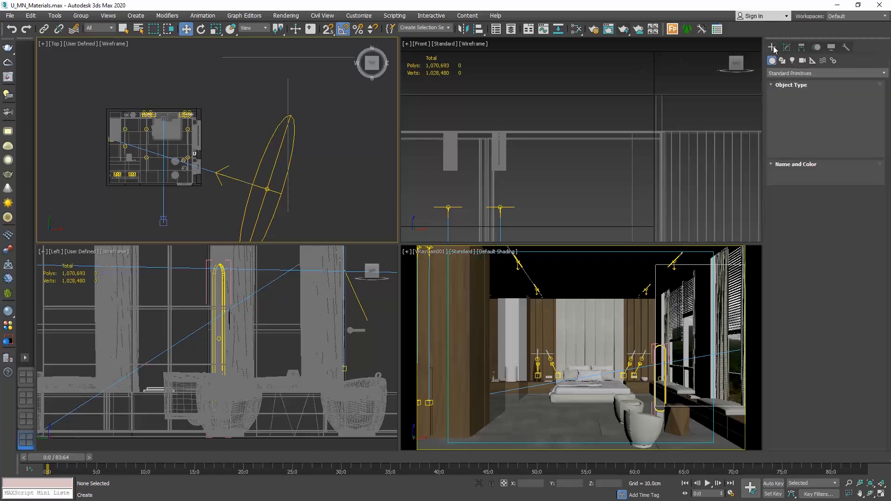
{"action": "left_click", "coordinate": [802, 61]}
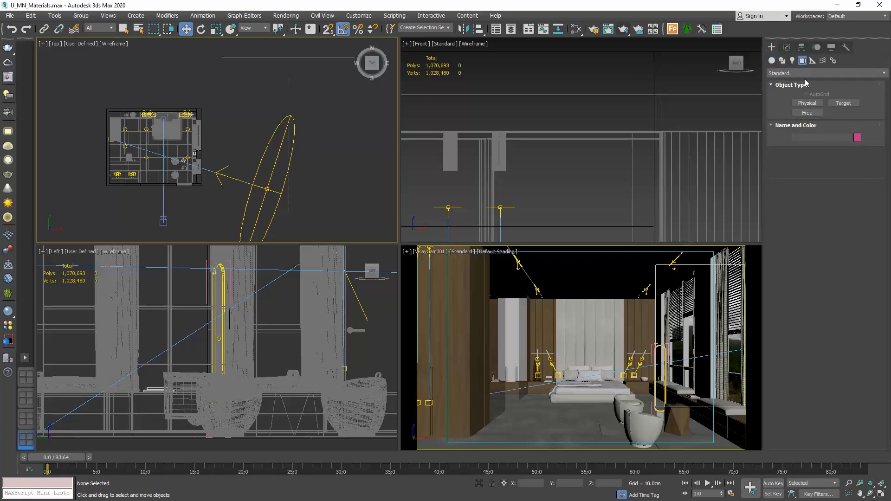
{"action": "left_click", "coordinate": [807, 74]}
{"action": "left_click", "coordinate": [796, 90]}
{"action": "left_click", "coordinate": [843, 103]}
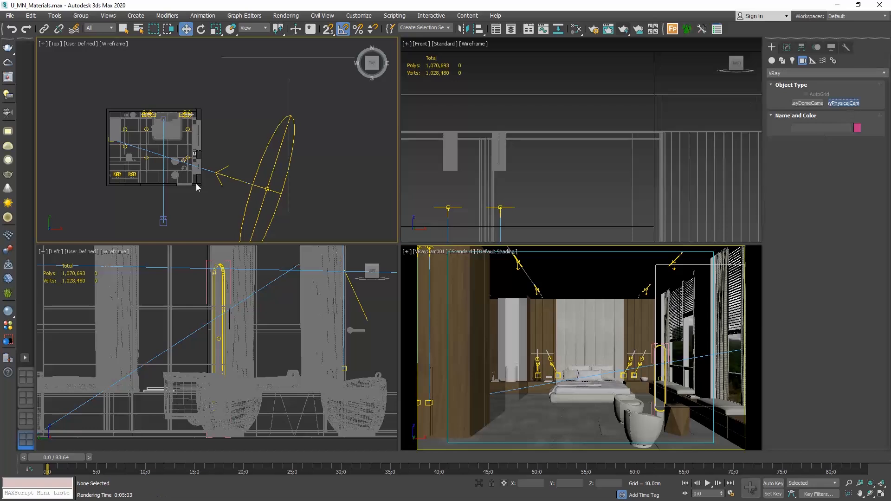
{"action": "scroll", "coordinate": [131, 145], "scroll_direction": "up", "scroll_amount": 5}
{"action": "left_click_drag", "start_coordinate": [102, 124], "coordinate": [358, 124]}
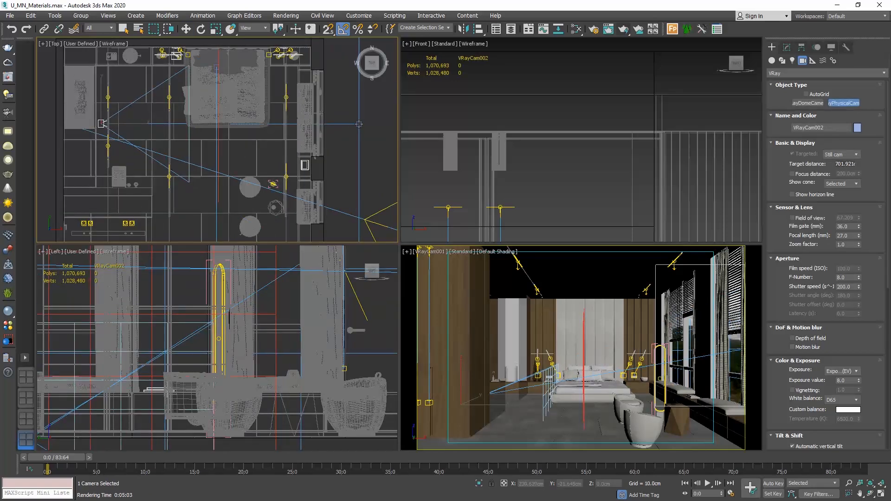
Switch the VRayCam001 viewport to look through the new VRayCam002 camera.
{"action": "left_click", "coordinate": [186, 30]}
{"action": "right_click", "coordinate": [509, 285]}
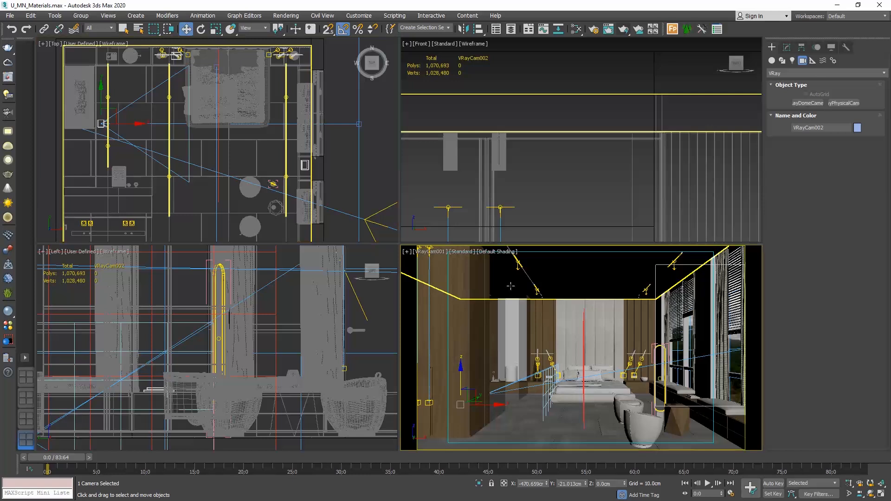
{"action": "left_click", "coordinate": [429, 254]}
{"action": "mouse_move", "coordinate": [449, 261]}
{"action": "left_click", "coordinate": [596, 271]}
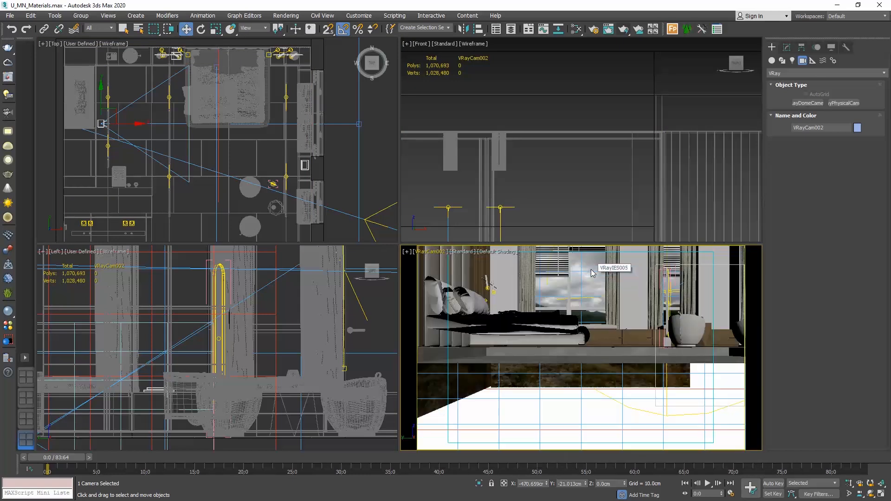
Select the new camera with its target, raise them about 132 cm above the floor, and shift both back from the windows.
{"action": "left_click", "coordinate": [359, 124]}
{"action": "left_click_drag", "start_coordinate": [581, 319], "coordinate": [576, 313]}
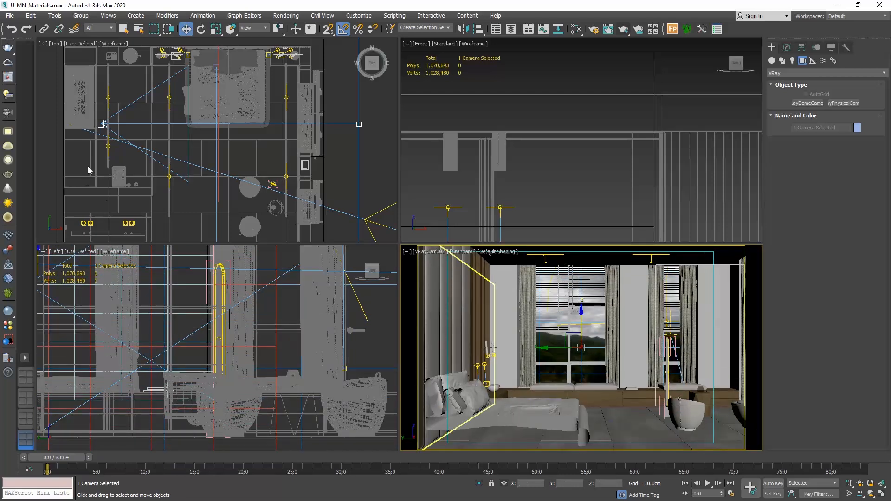
{"action": "scroll", "coordinate": [181, 141], "scroll_direction": "down", "scroll_amount": 3}
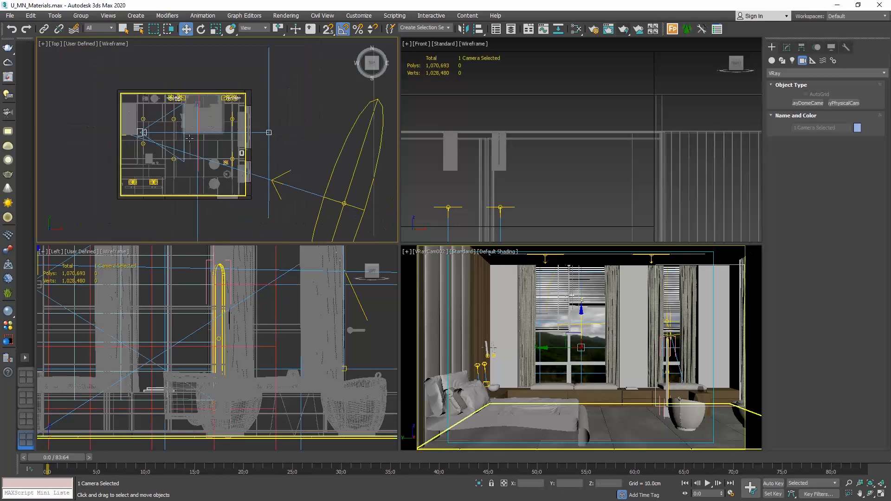
{"action": "scroll", "coordinate": [276, 150], "scroll_direction": "down", "scroll_amount": 5}
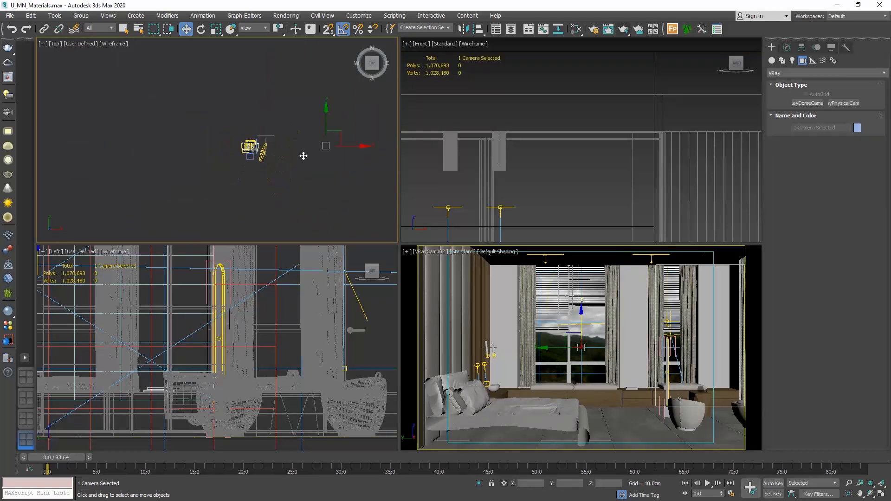
{"action": "left_click_drag", "start_coordinate": [359, 145], "coordinate": [355, 146]}
{"action": "scroll", "coordinate": [260, 141], "scroll_direction": "up", "scroll_amount": 7}
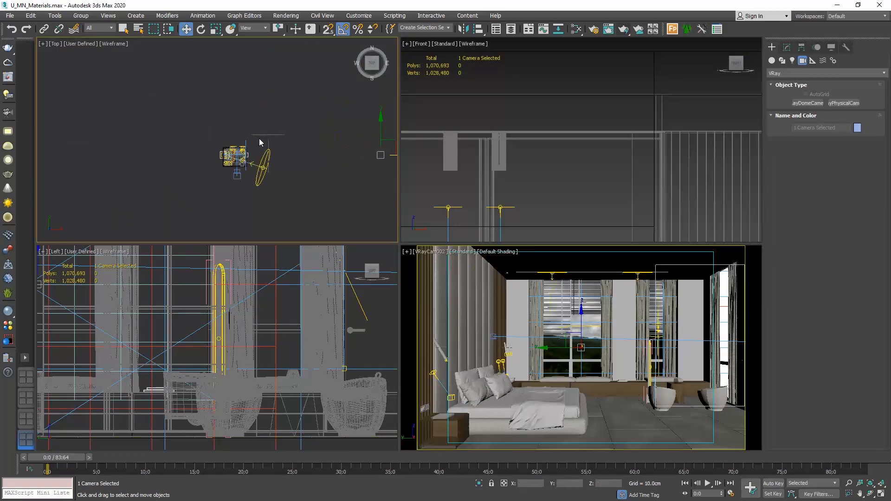
Select only VRayCam002 and move it farther back from the windows along X, to about X -632 cm.
{"action": "left_click", "coordinate": [133, 199]}
{"action": "scroll", "coordinate": [134, 199], "scroll_direction": "up", "scroll_amount": 5}
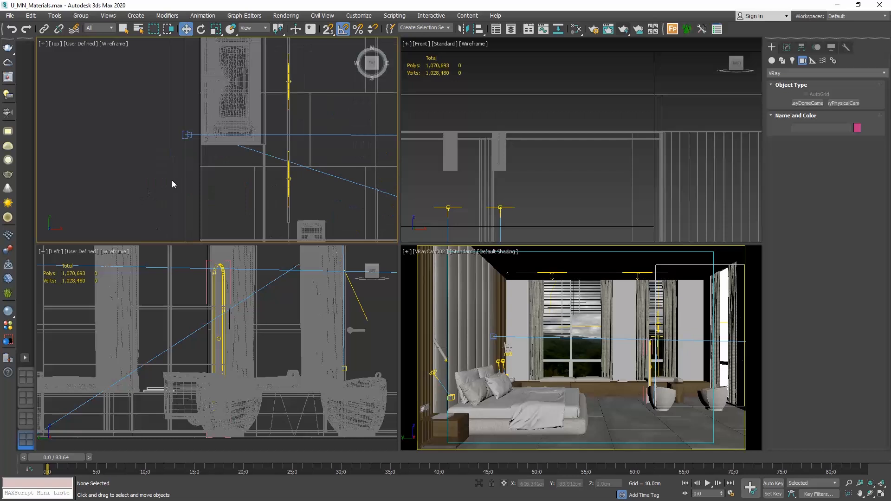
{"action": "left_click", "coordinate": [187, 136]}
{"action": "scroll", "coordinate": [188, 139], "scroll_direction": "down", "scroll_amount": 4}
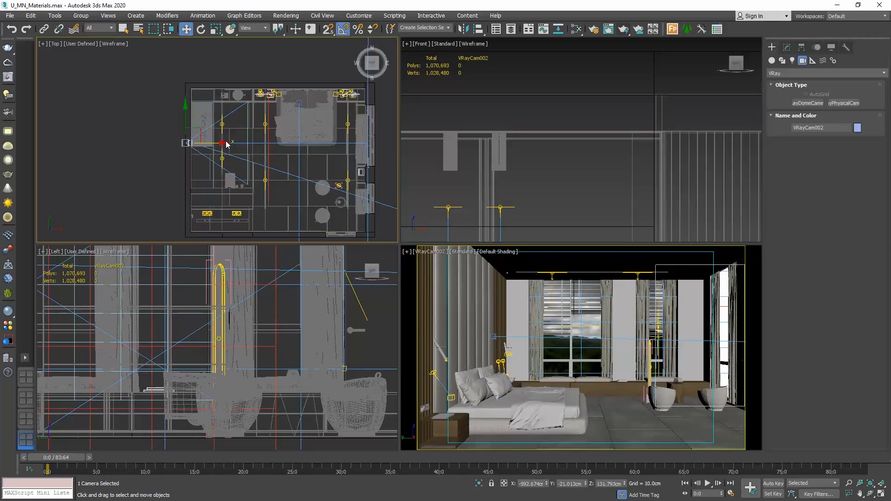
{"action": "left_click_drag", "start_coordinate": [222, 142], "coordinate": [213, 142]}
Set VRayCam002's near clipping plane to about 153.6 cm and nudge the camera back to about X -633 cm.
{"action": "left_click", "coordinate": [786, 48]}
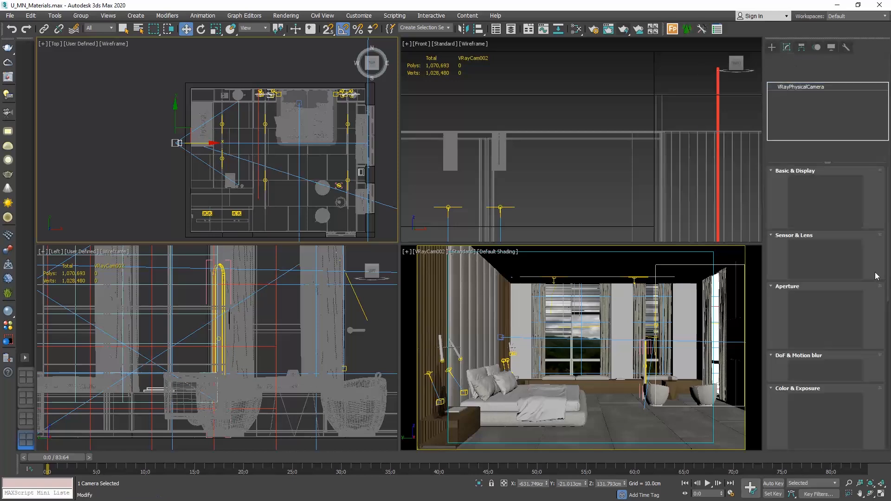
{"action": "scroll", "coordinate": [878, 416], "scroll_direction": "down", "scroll_amount": 10}
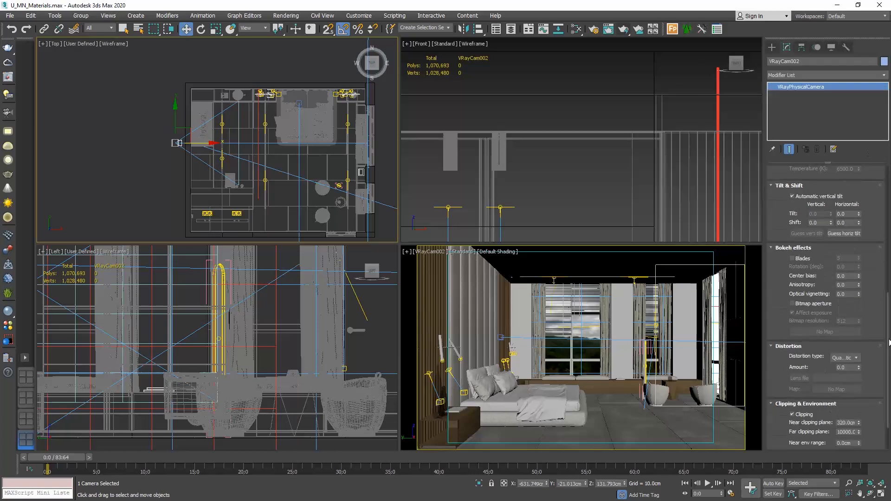
{"action": "left_click_drag", "start_coordinate": [859, 422], "coordinate": [852, 448]}
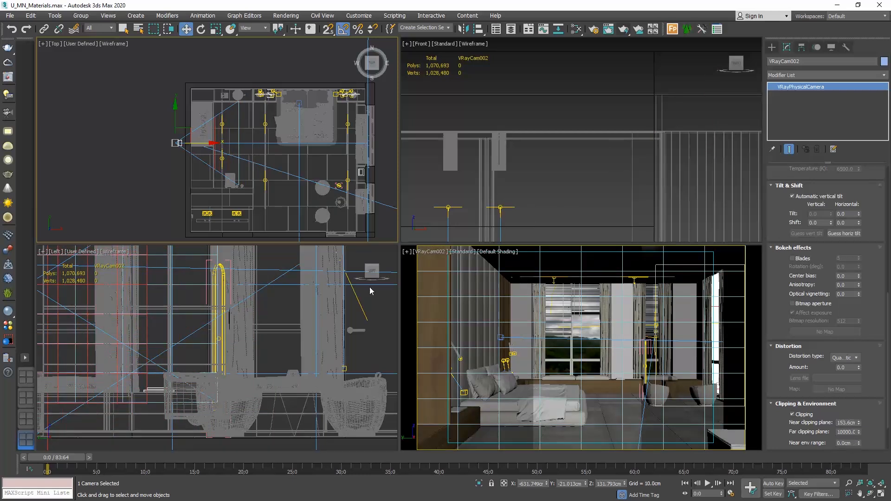
{"action": "scroll", "coordinate": [209, 131], "scroll_direction": "up", "scroll_amount": 5}
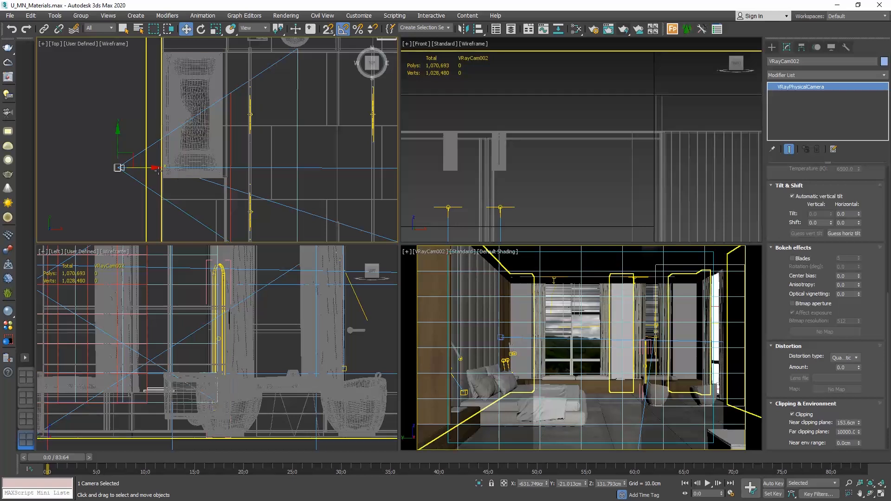
{"action": "left_click_drag", "start_coordinate": [153, 167], "coordinate": [153, 167]}
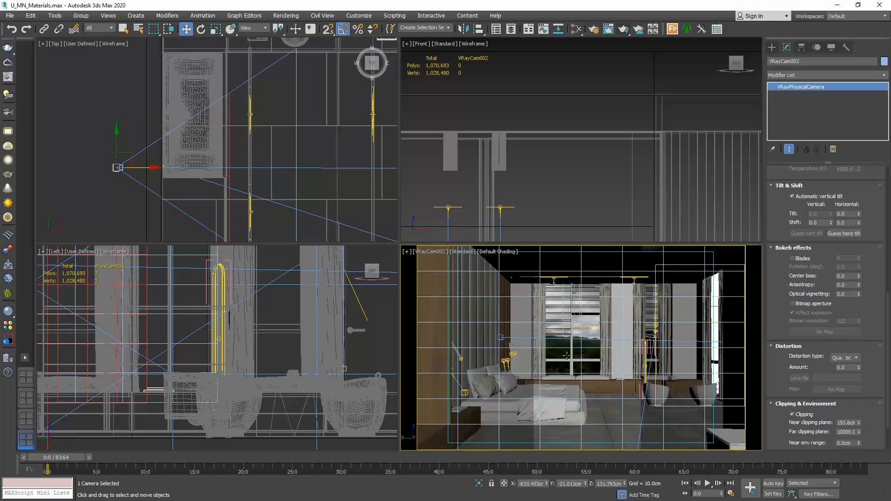
In the maximized camera view, move the U_MN_background 02 plane to about Y -320 cm and Z 207 cm, and start a test render.
{"action": "left_click", "coordinate": [880, 494]}
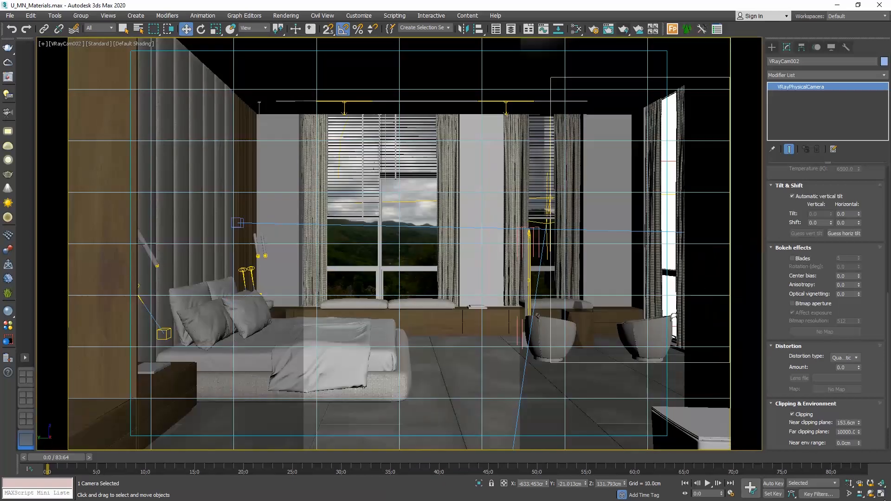
{"action": "left_click", "coordinate": [388, 233]}
{"action": "left_click_drag", "start_coordinate": [392, 234], "coordinate": [473, 237]}
{"action": "left_click_drag", "start_coordinate": [502, 207], "coordinate": [508, 190]}
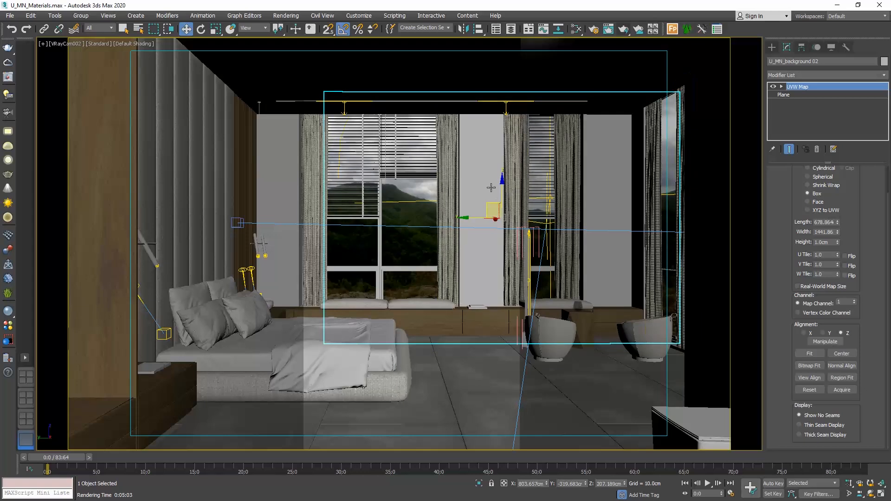
{"action": "left_click", "coordinate": [293, 16]}
{"action": "left_click", "coordinate": [290, 31]}
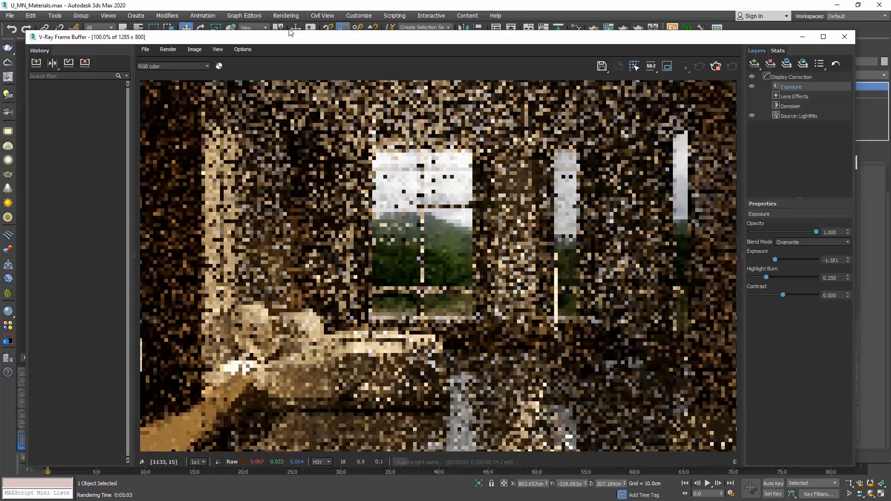